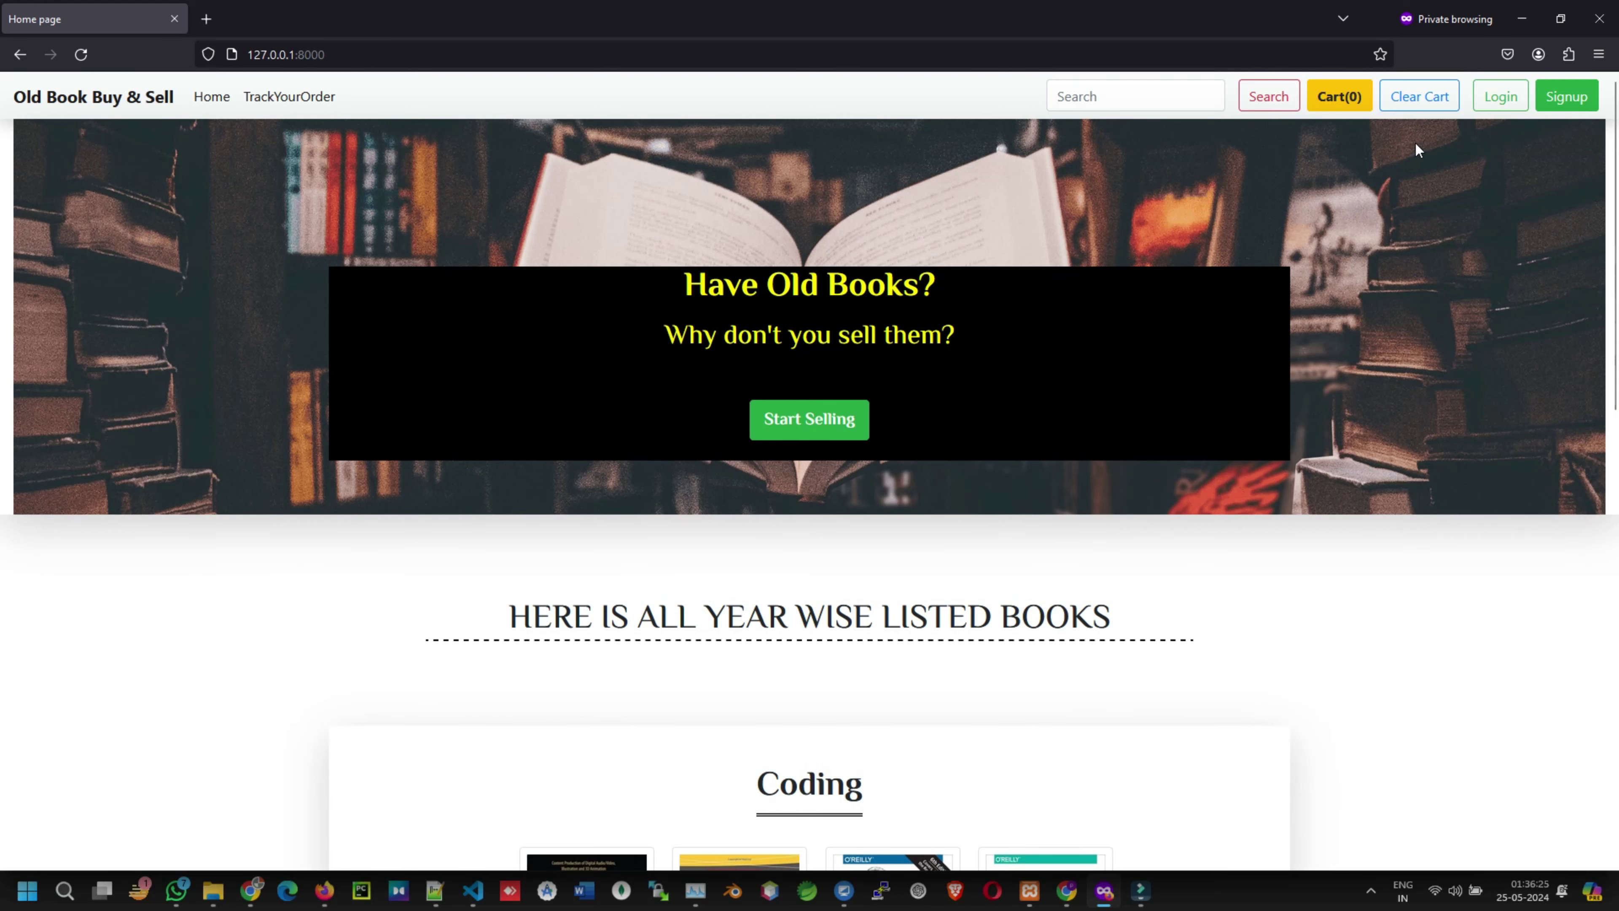
- Add the Android Studio, C++, C# and Web App Coding books to the cart
scroll(663, 561, "down", 5)
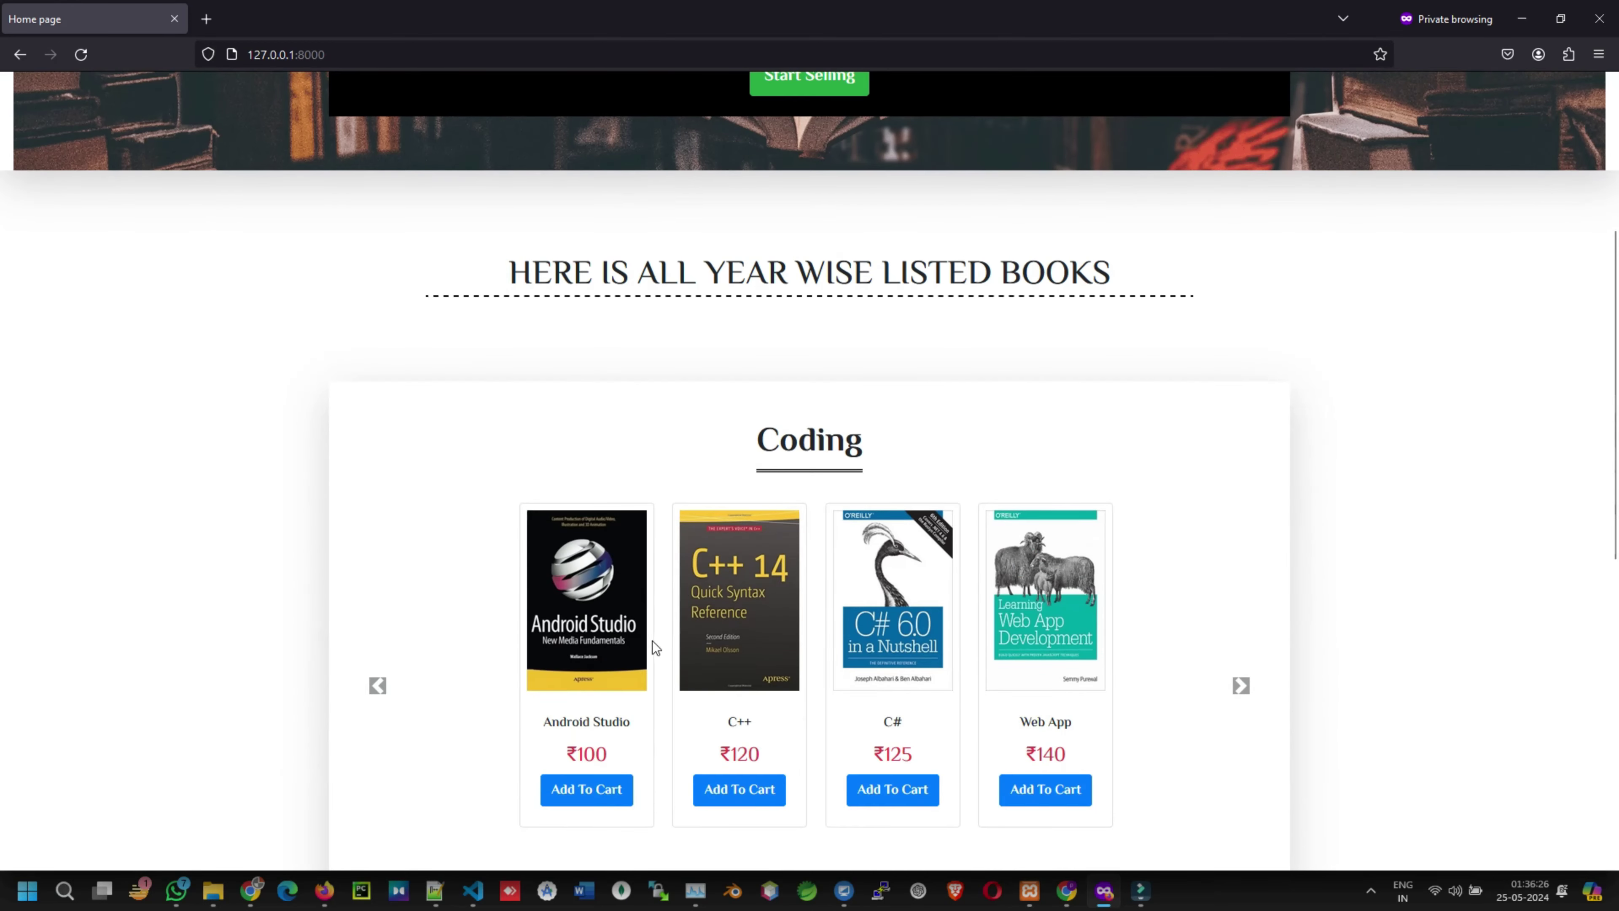
left_click(608, 791)
left_click(728, 789)
left_click(900, 788)
left_click(1070, 801)
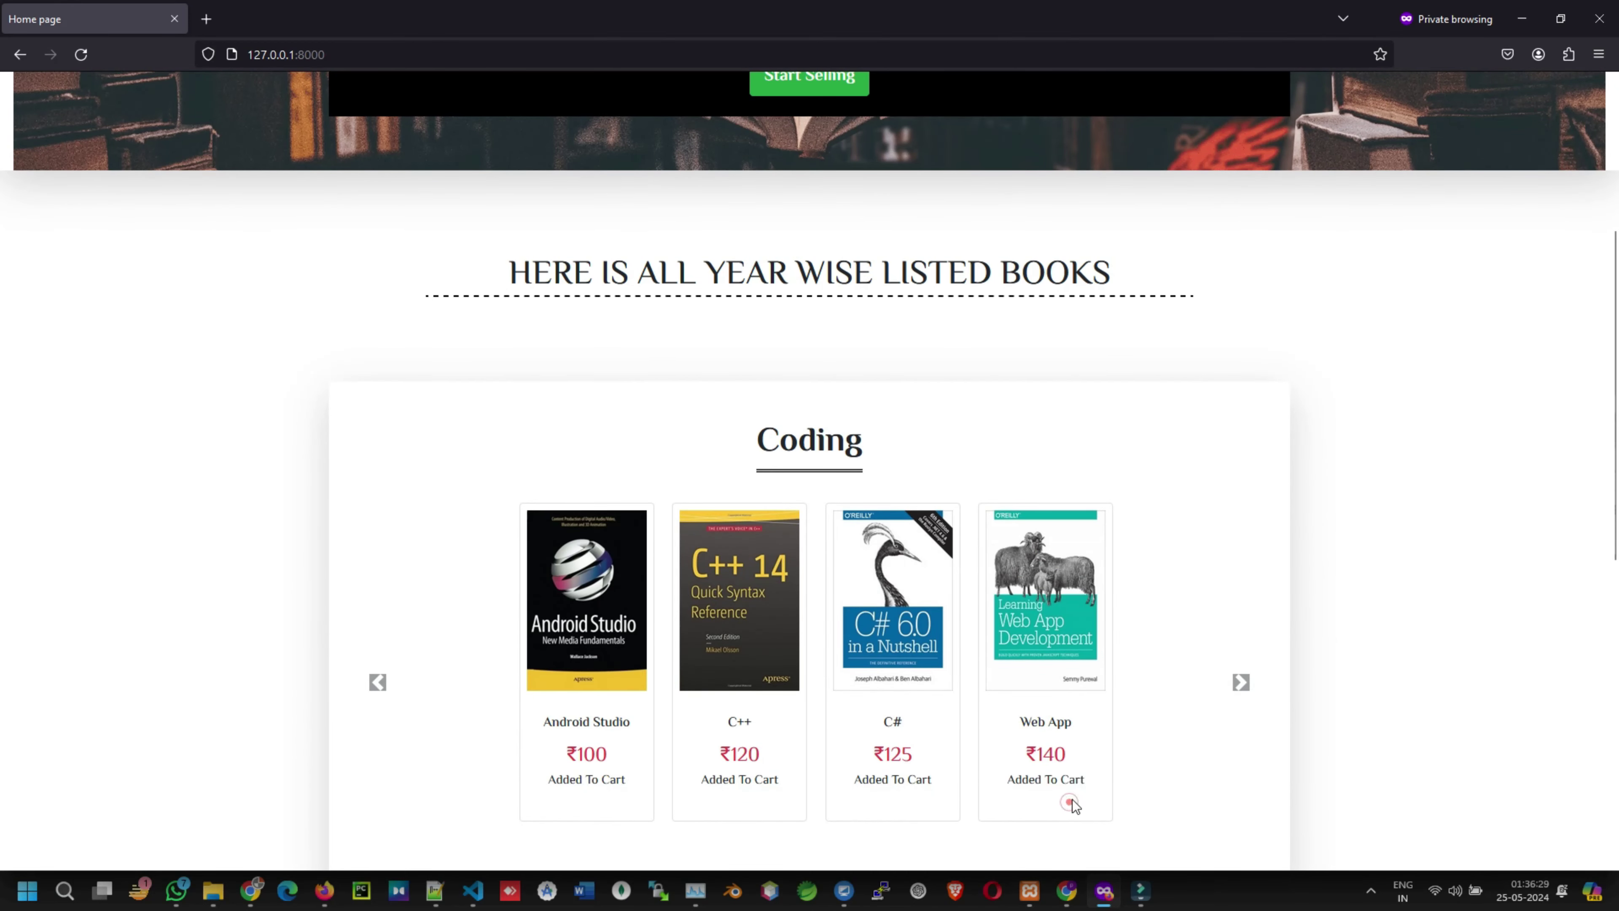
- Open the cart holding 4 books and proceed to checkout
scroll(1124, 575, "up", 5)
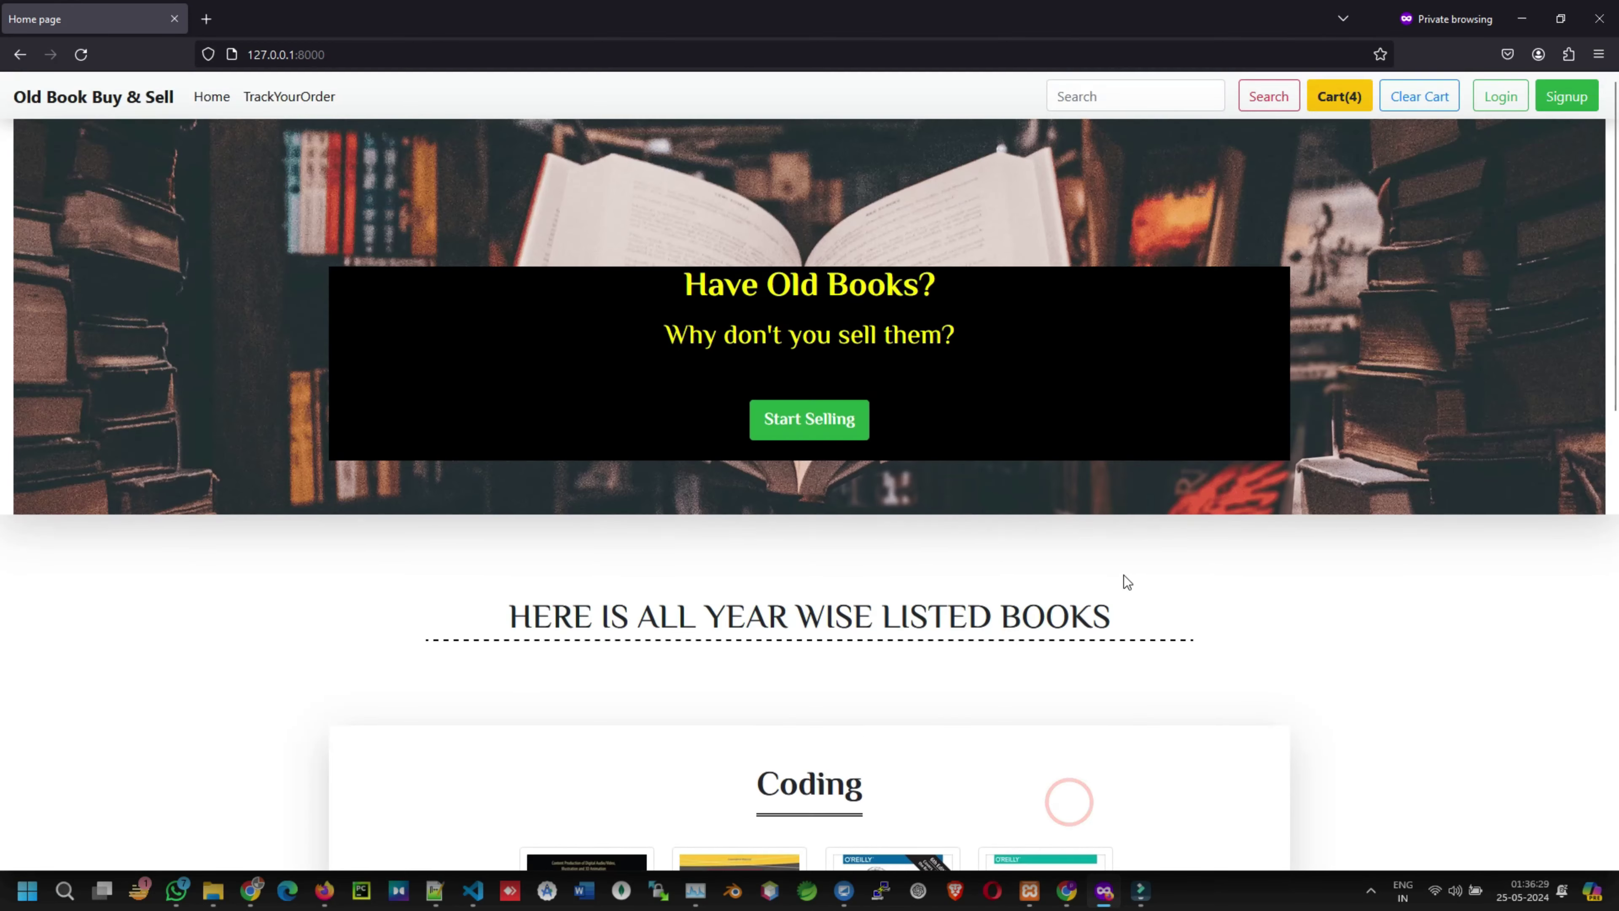
left_click(1344, 102)
left_click(1316, 173)
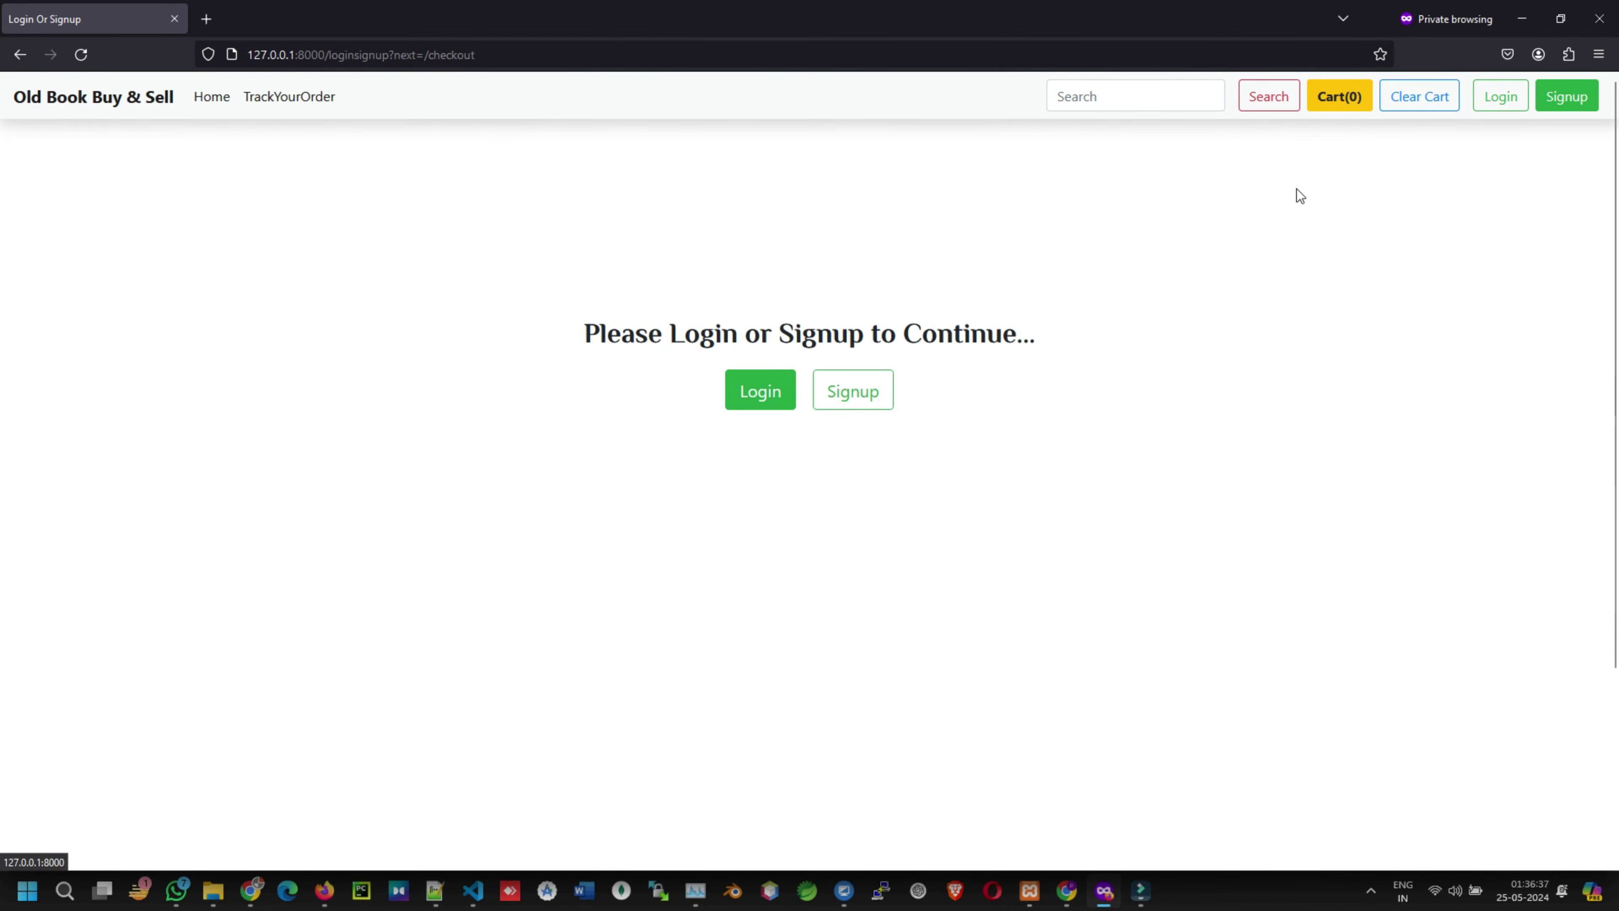
- Open the Signup form and enter the username, first name and last name
left_click(852, 392)
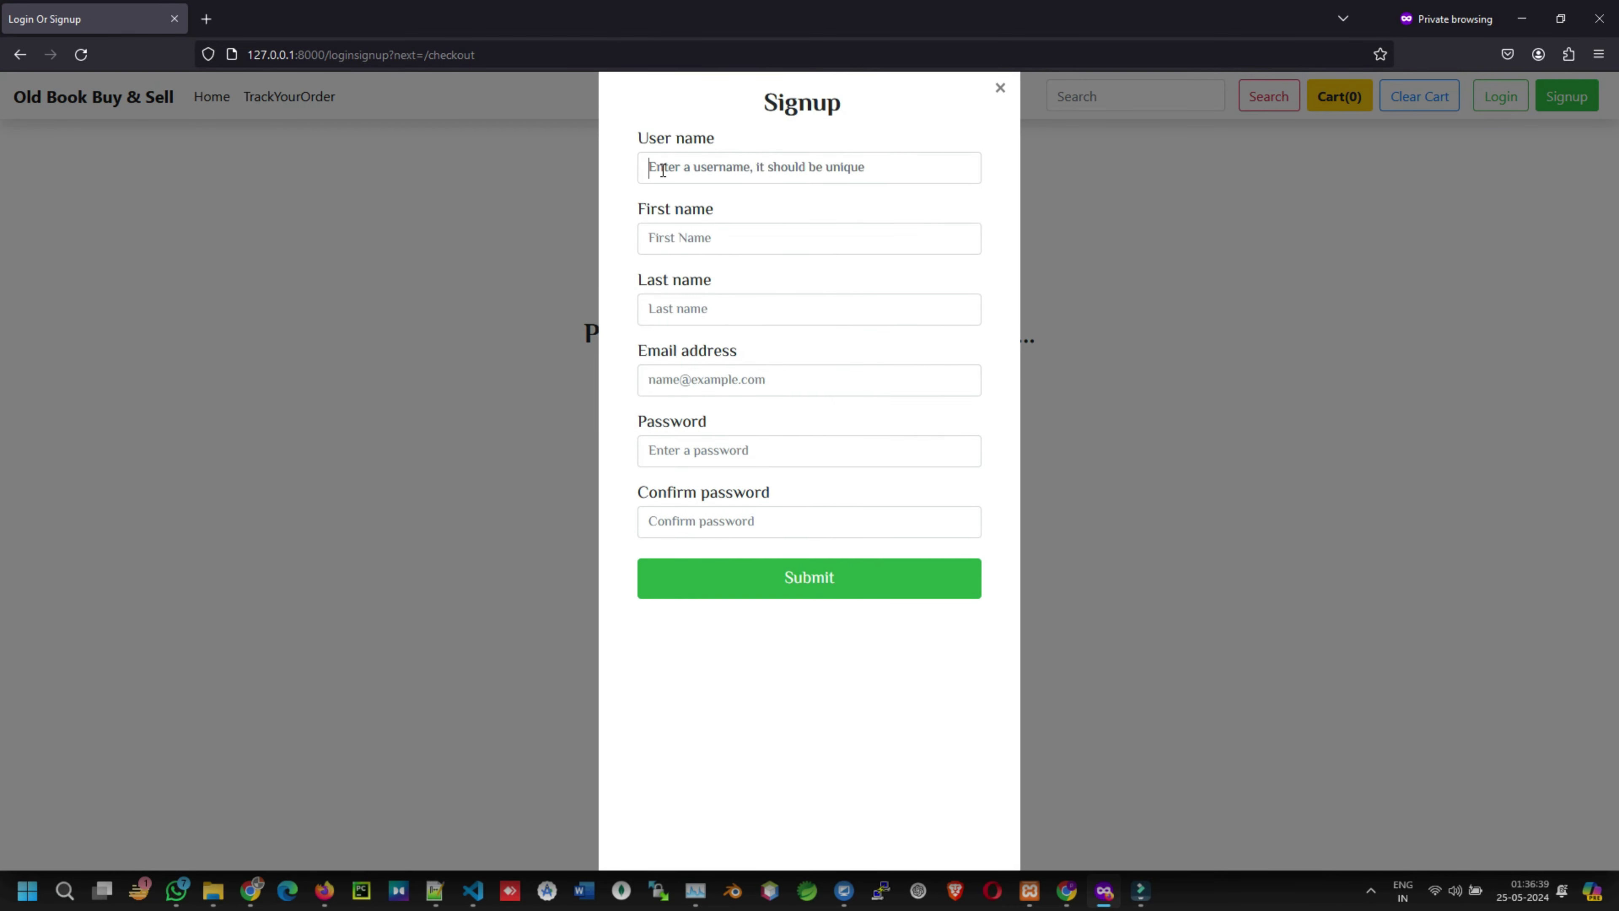
left_click(656, 167)
type("yugesh1")
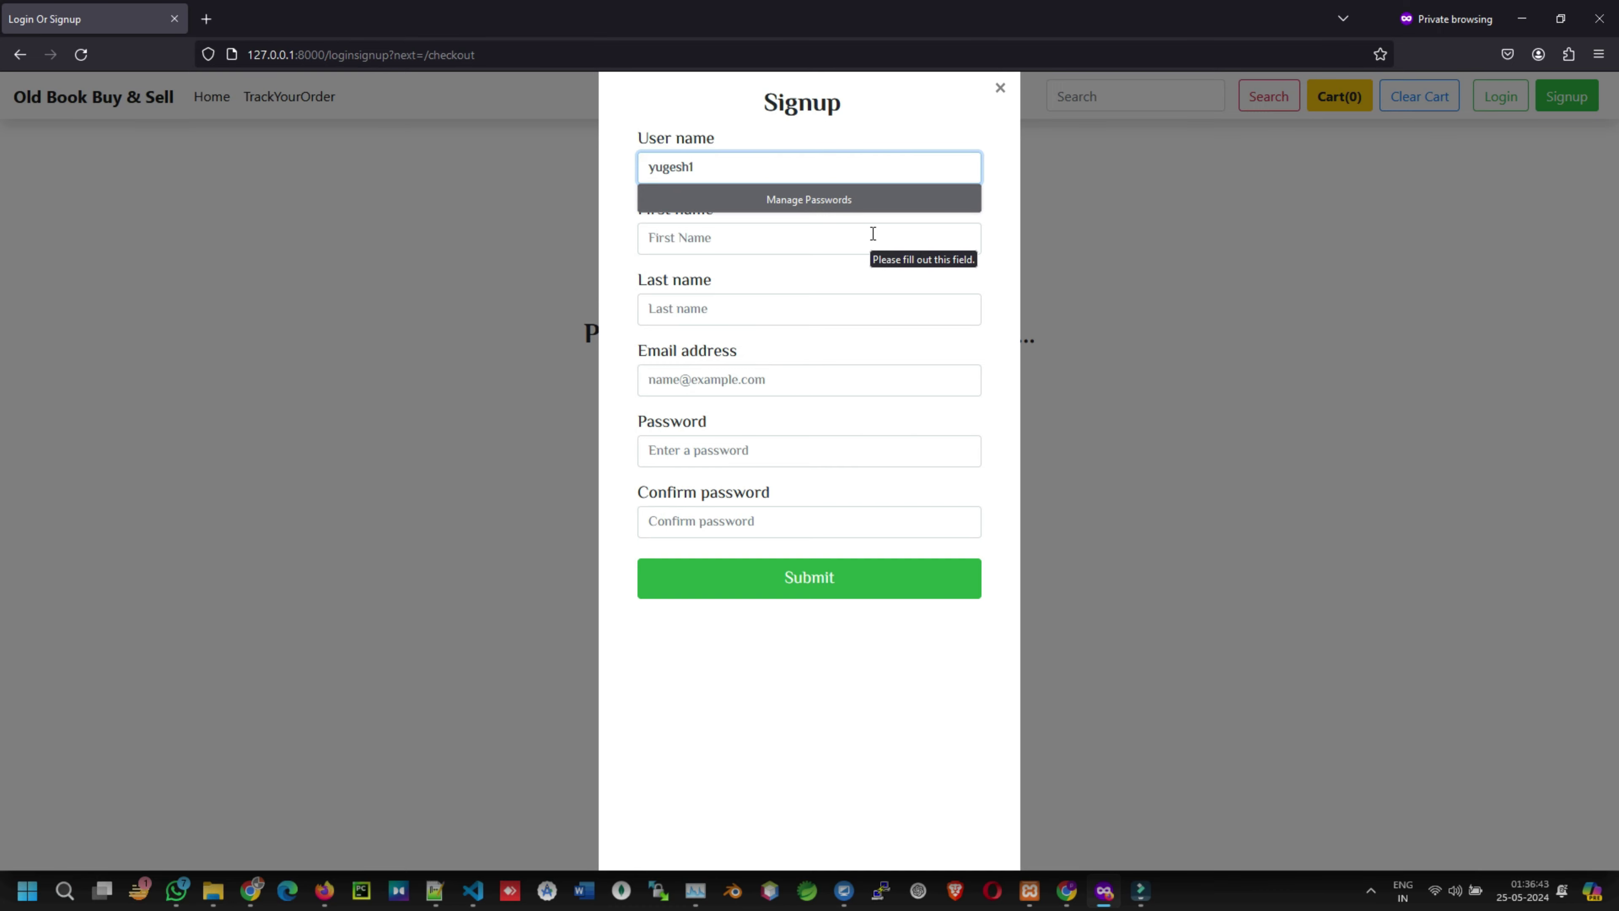
left_click(687, 237)
type("yuge")
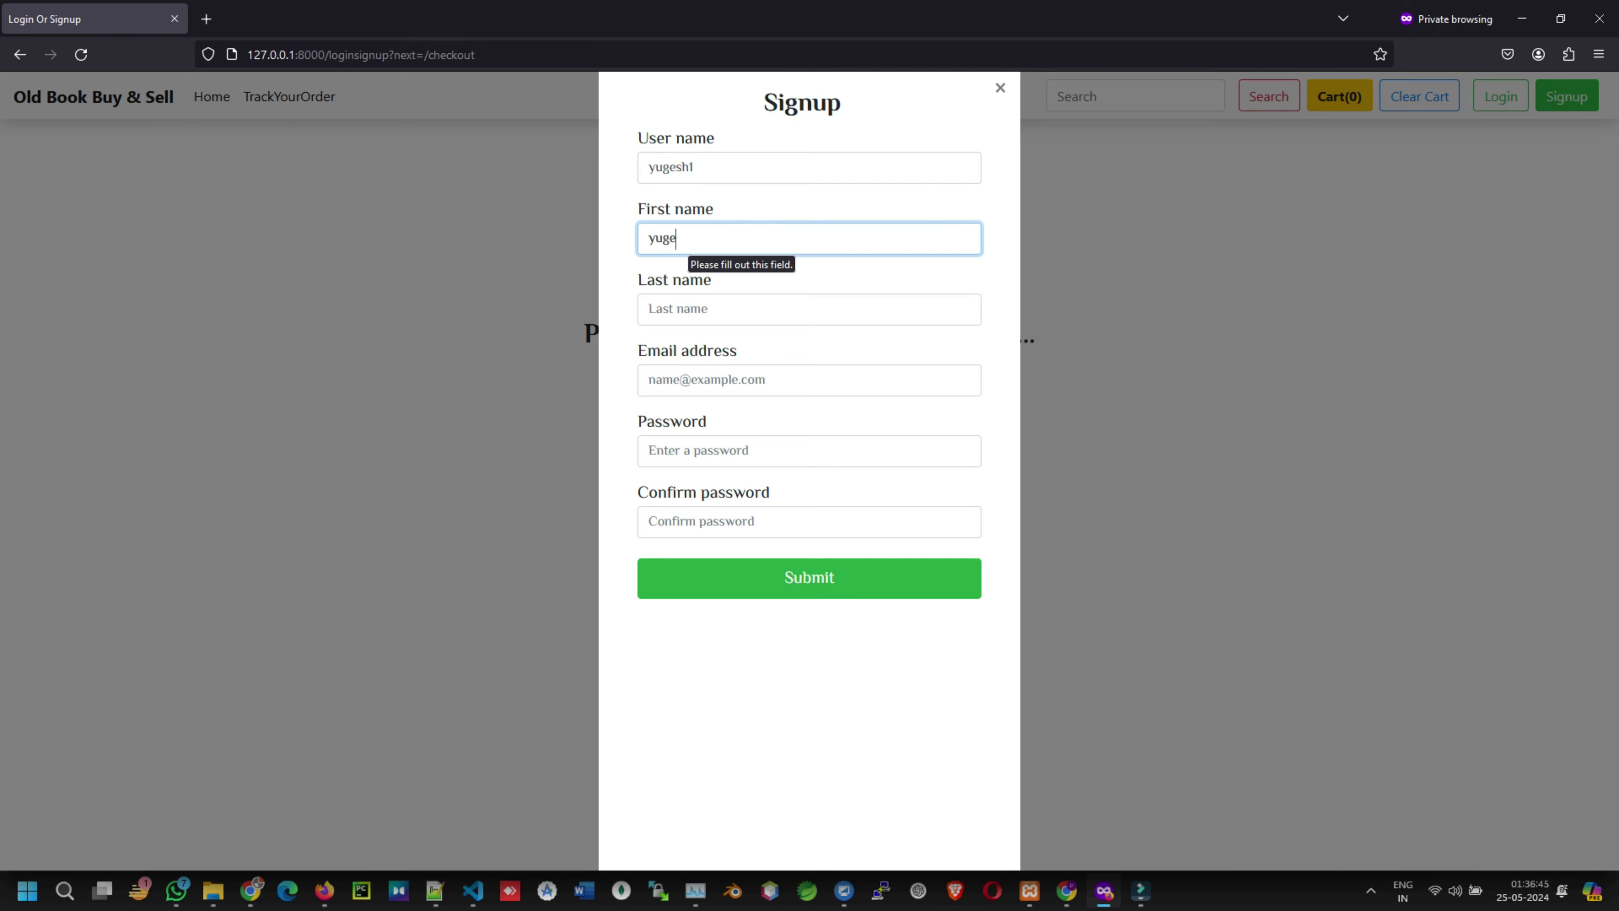
type("sh")
left_click(679, 308)
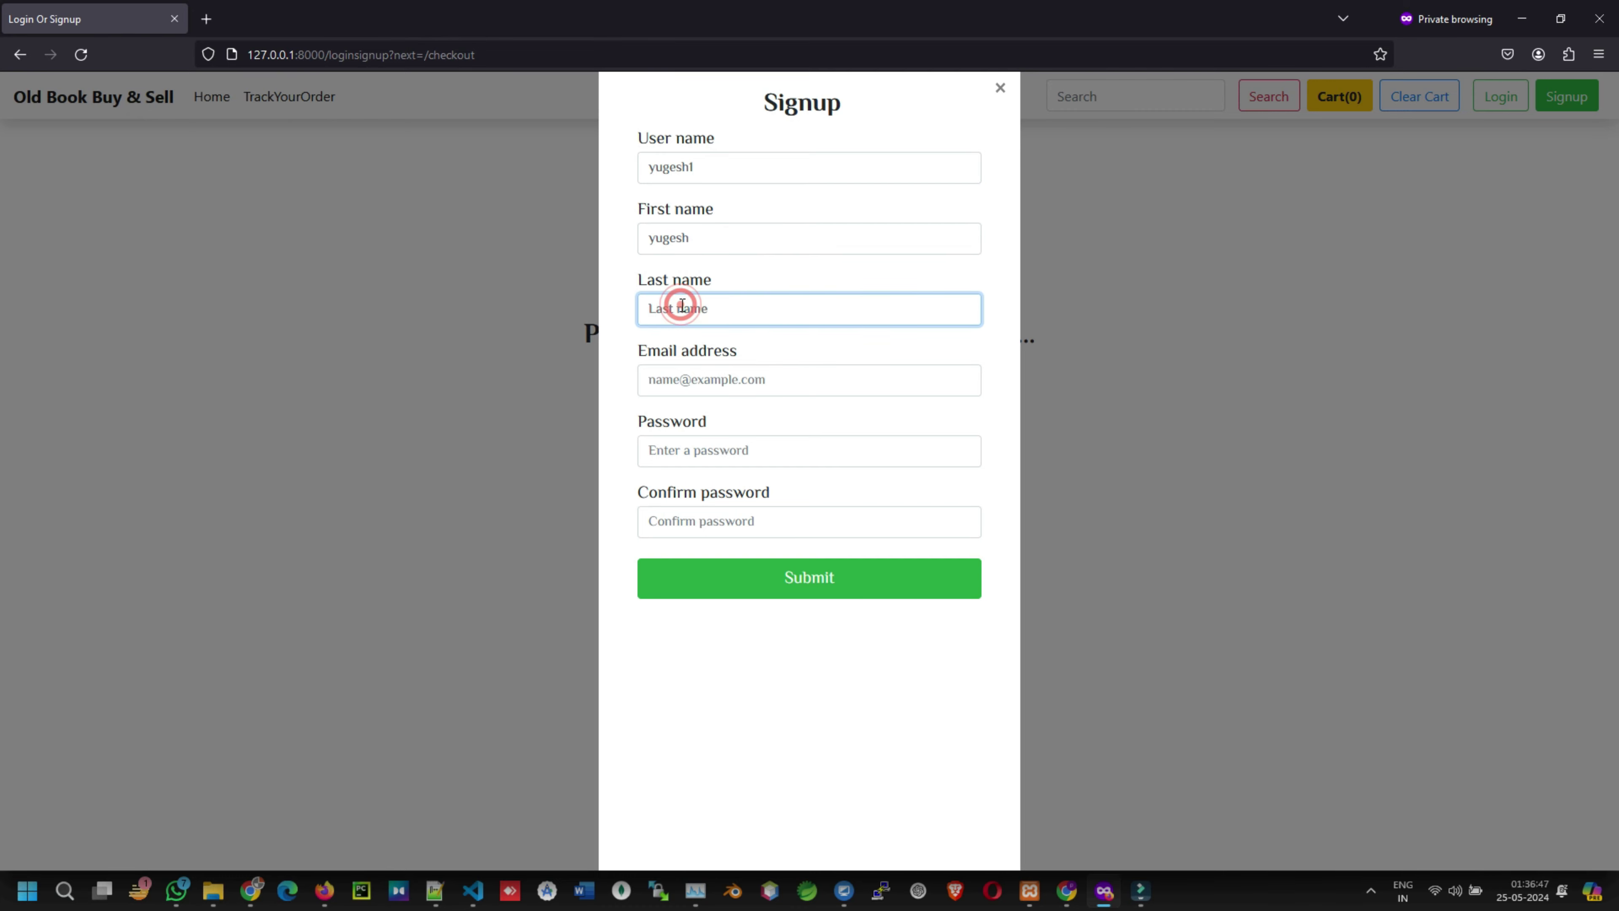
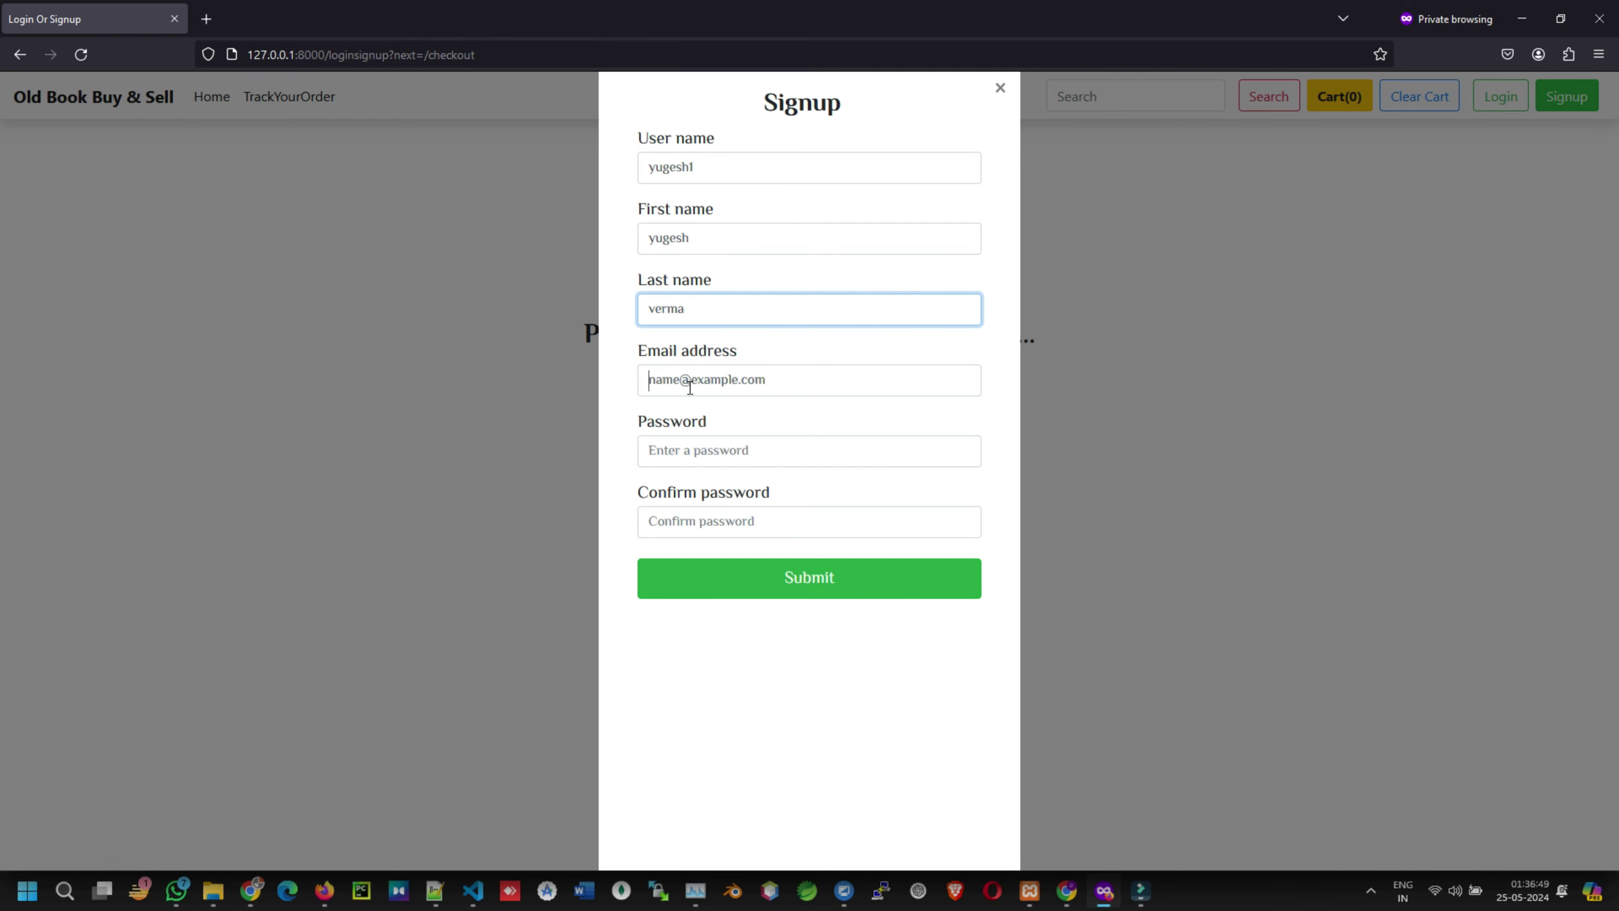
- Enter the e-mail address, password and password confirmation, then submit the new account
left_click(686, 379)
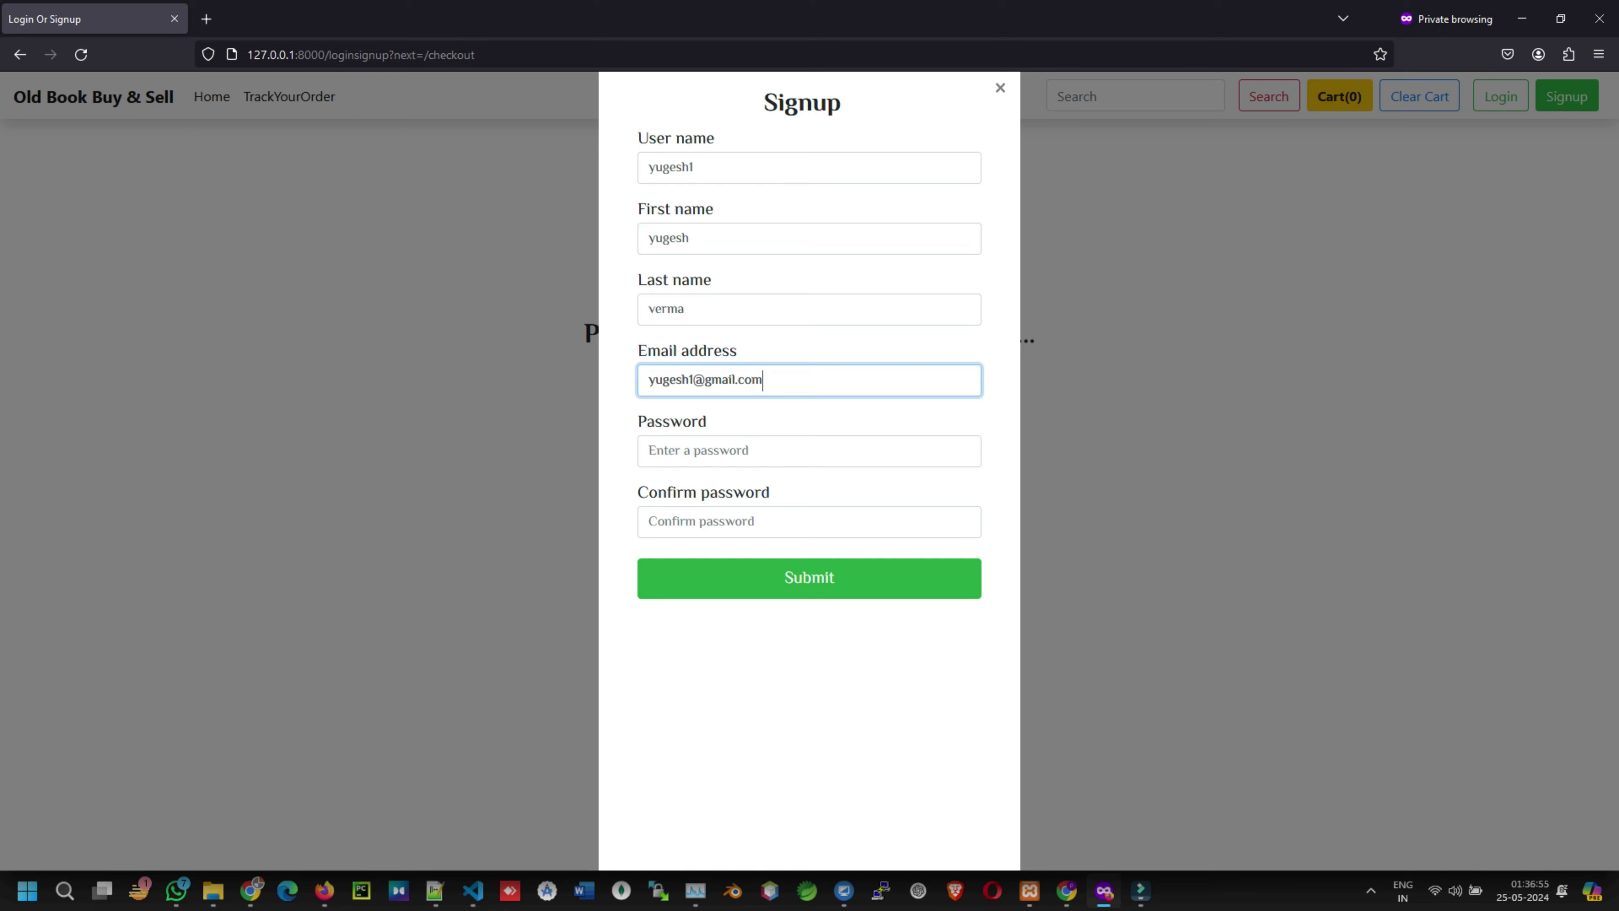
left_click(677, 459)
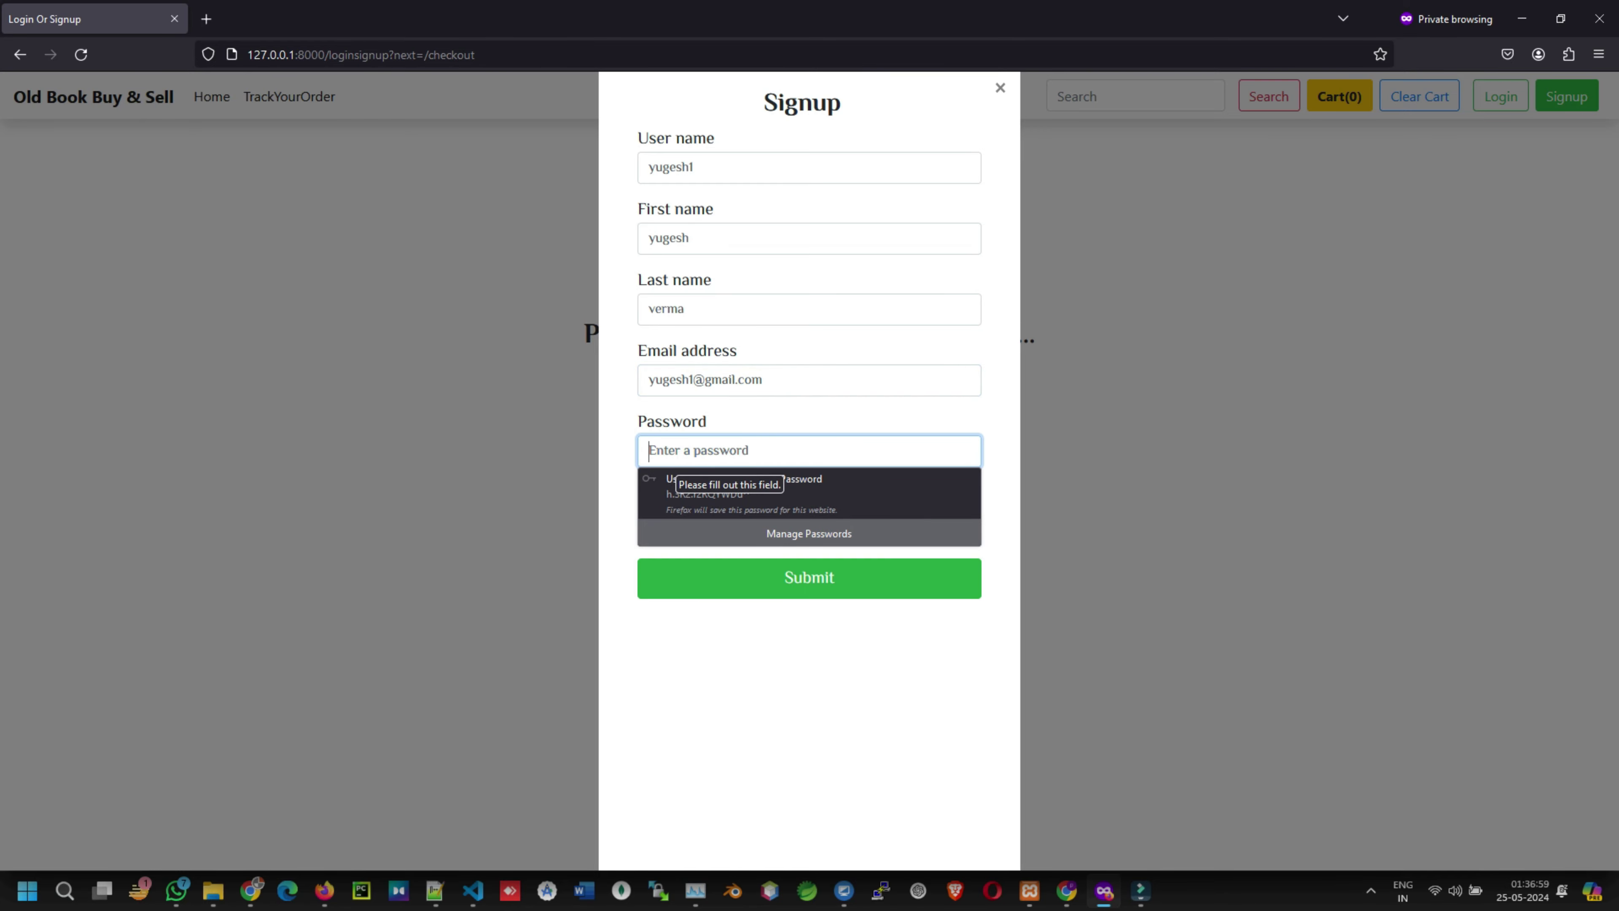
type("123")
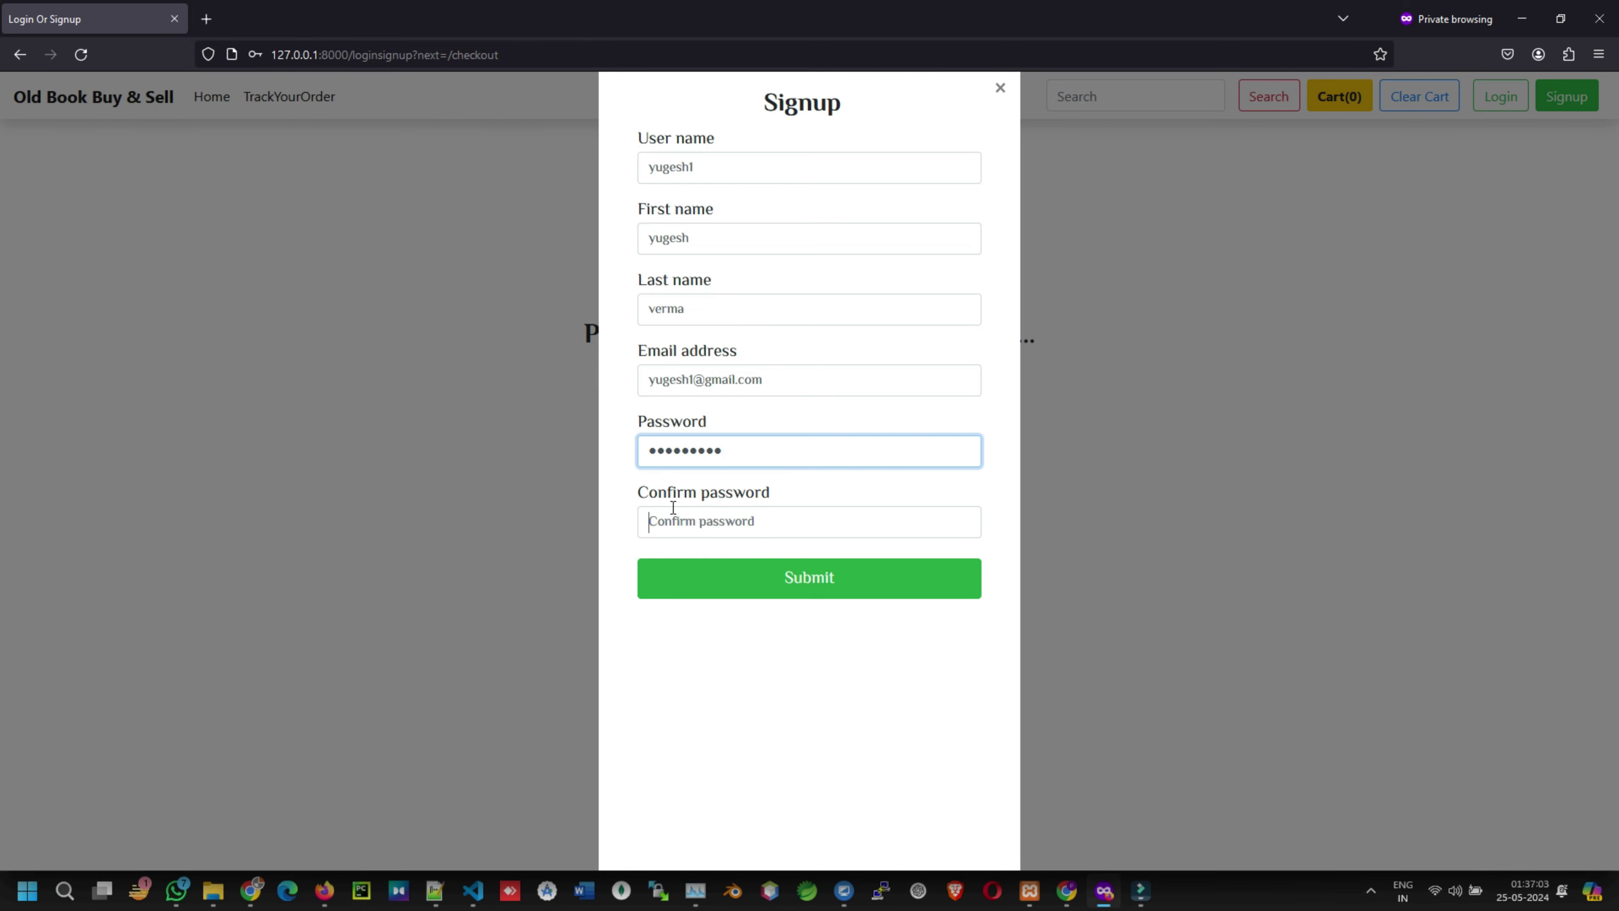
left_click(650, 518)
type("1")
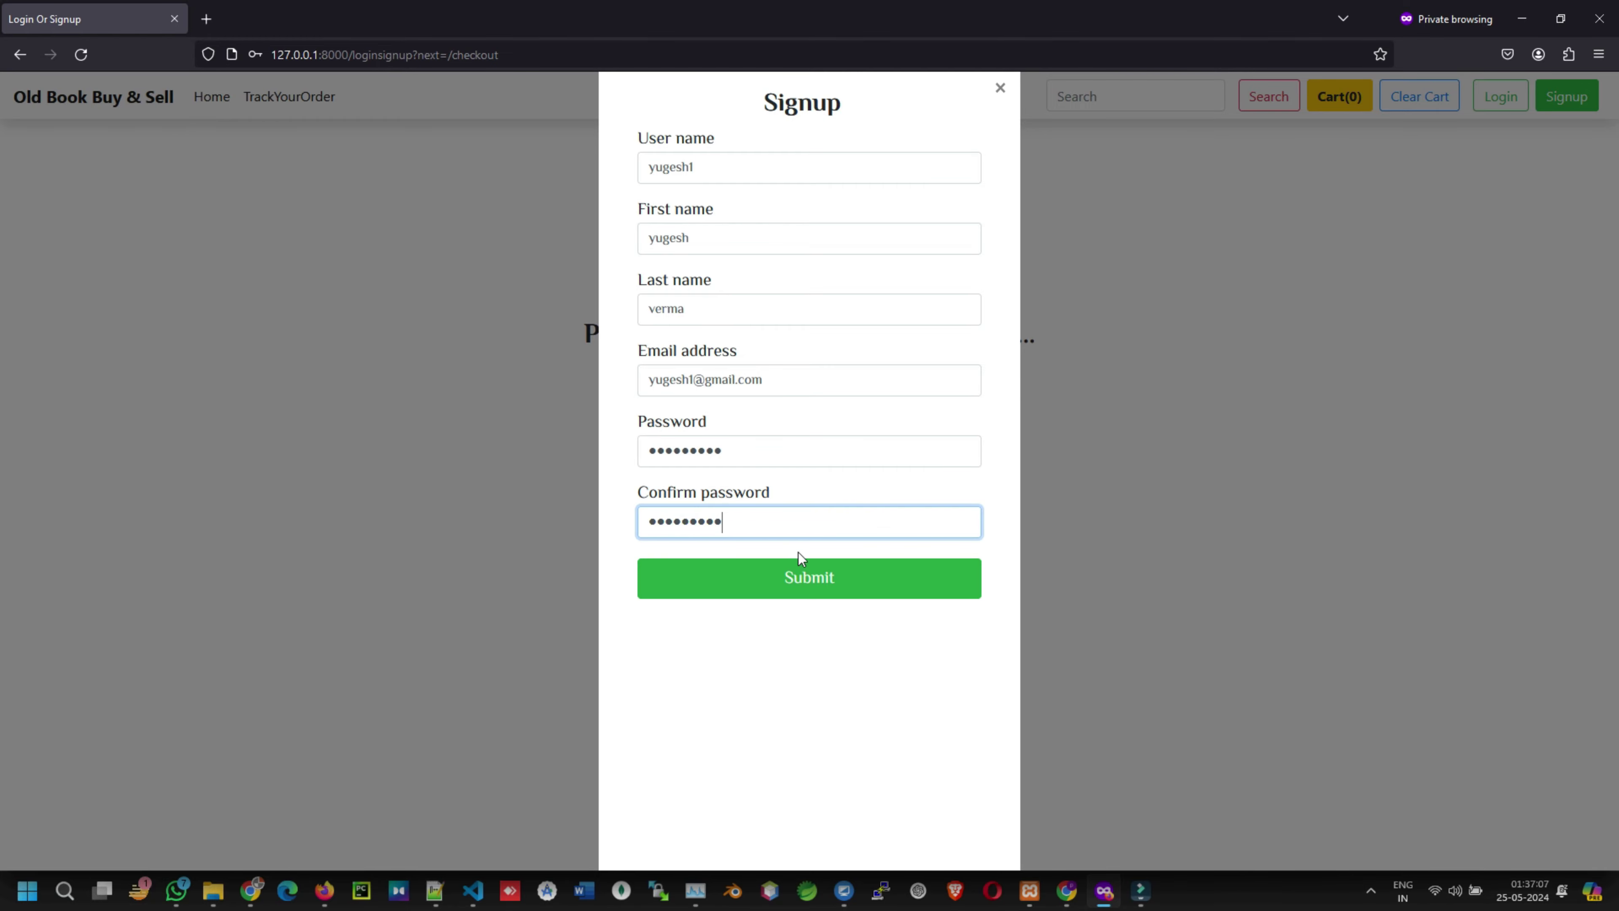
left_click(802, 585)
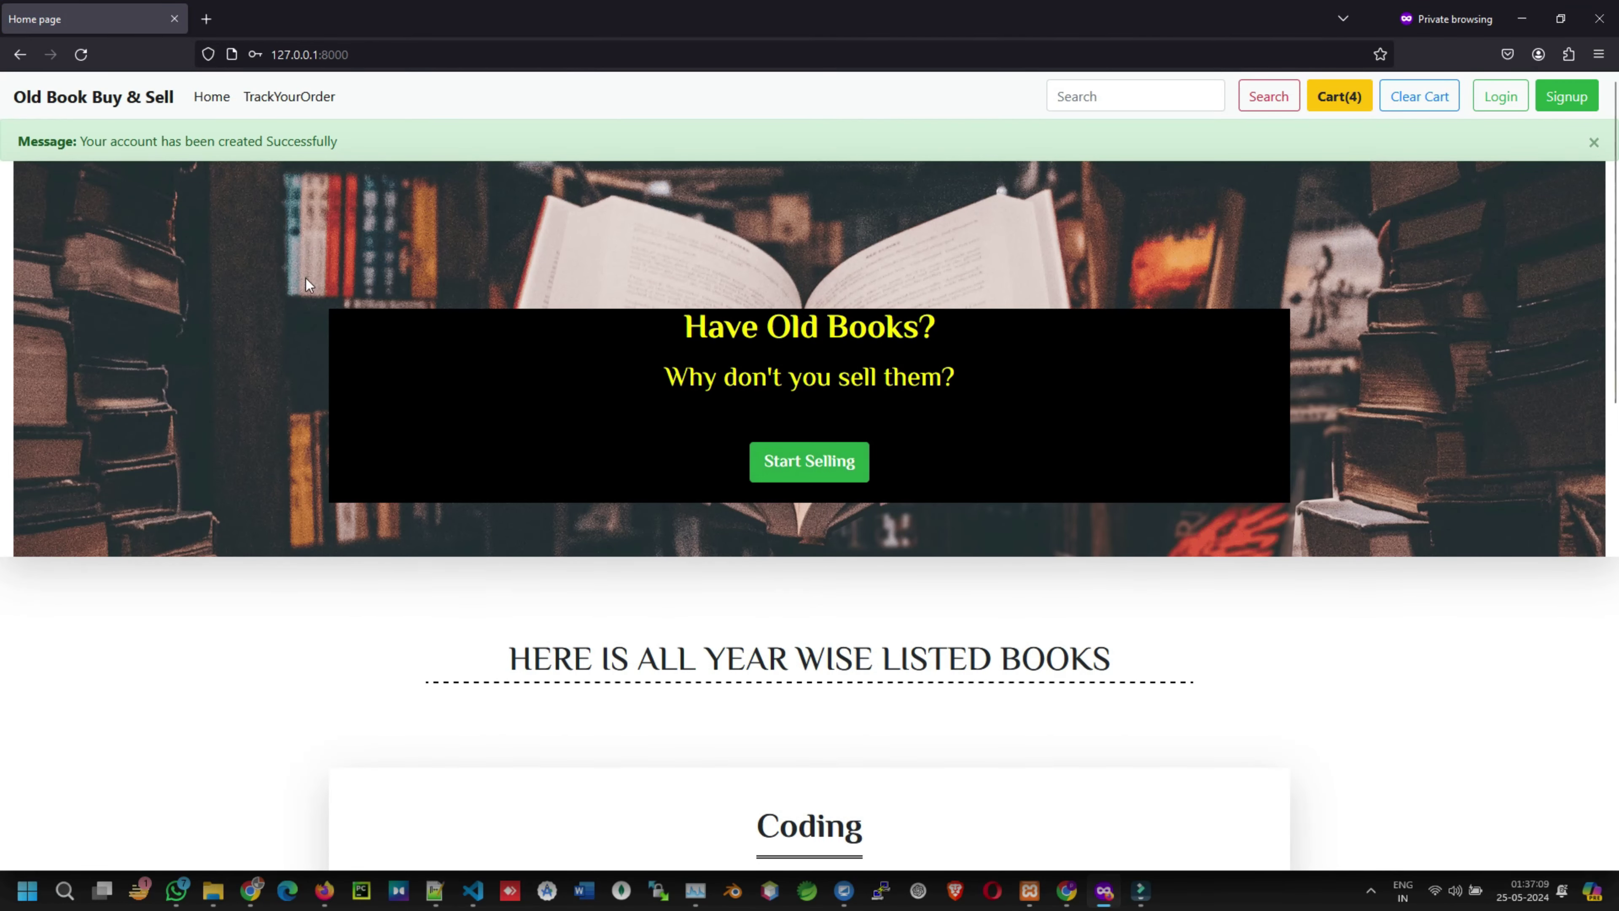
- Review the account-created message, then go from the cart's checkout to the Login form
left_click_drag(81, 141, 355, 143)
scroll(849, 463, "down", 10)
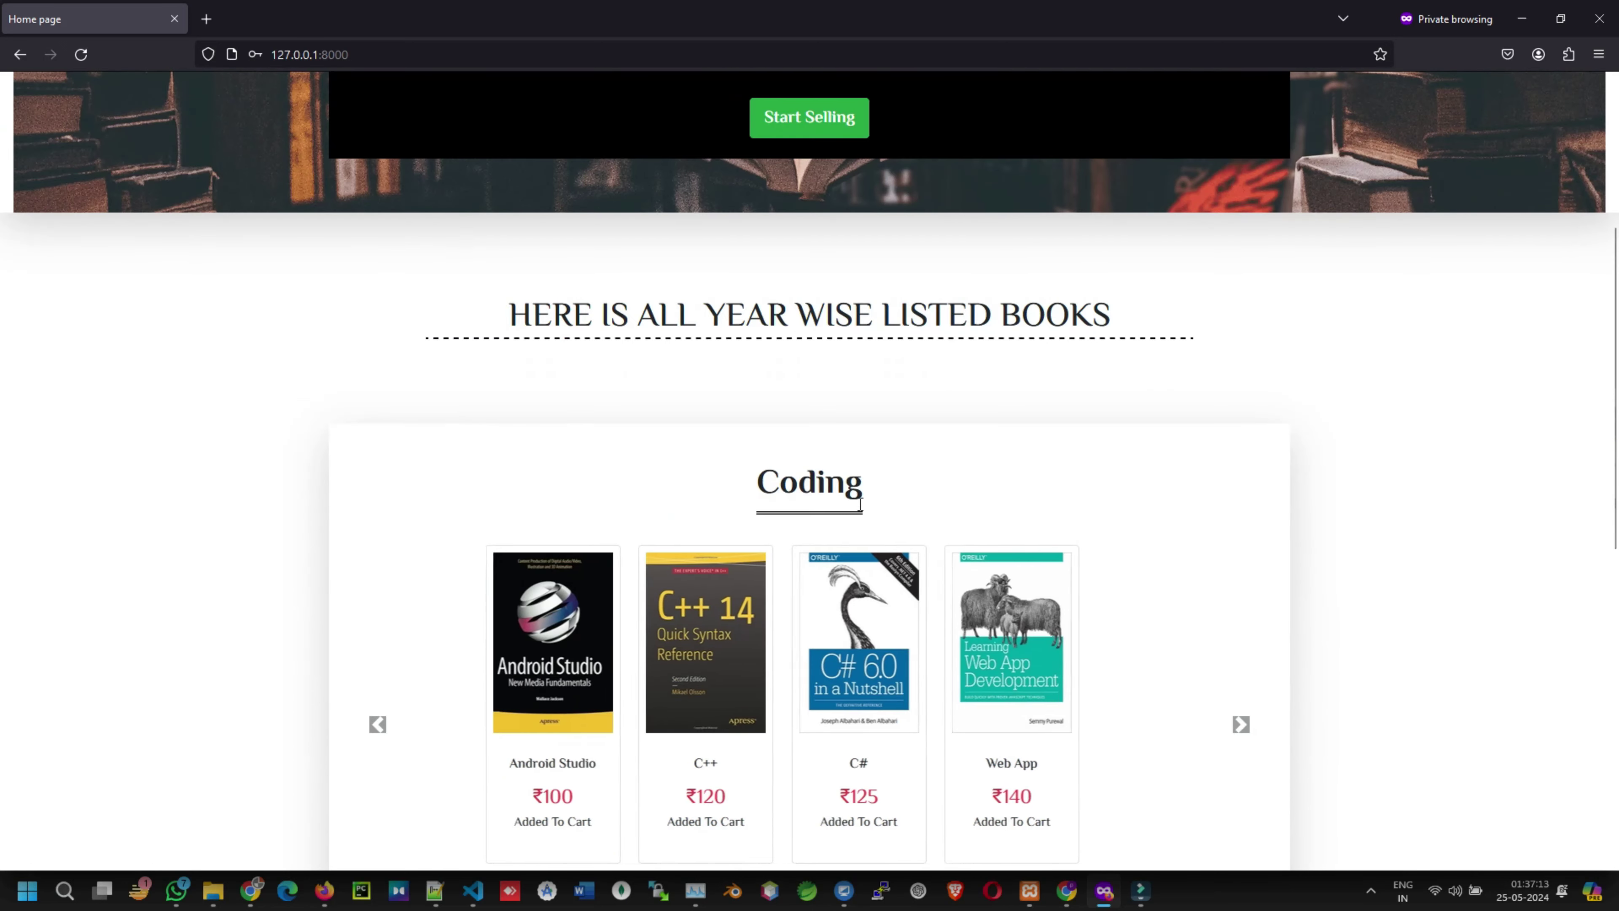
scroll(1268, 498, "up", 10)
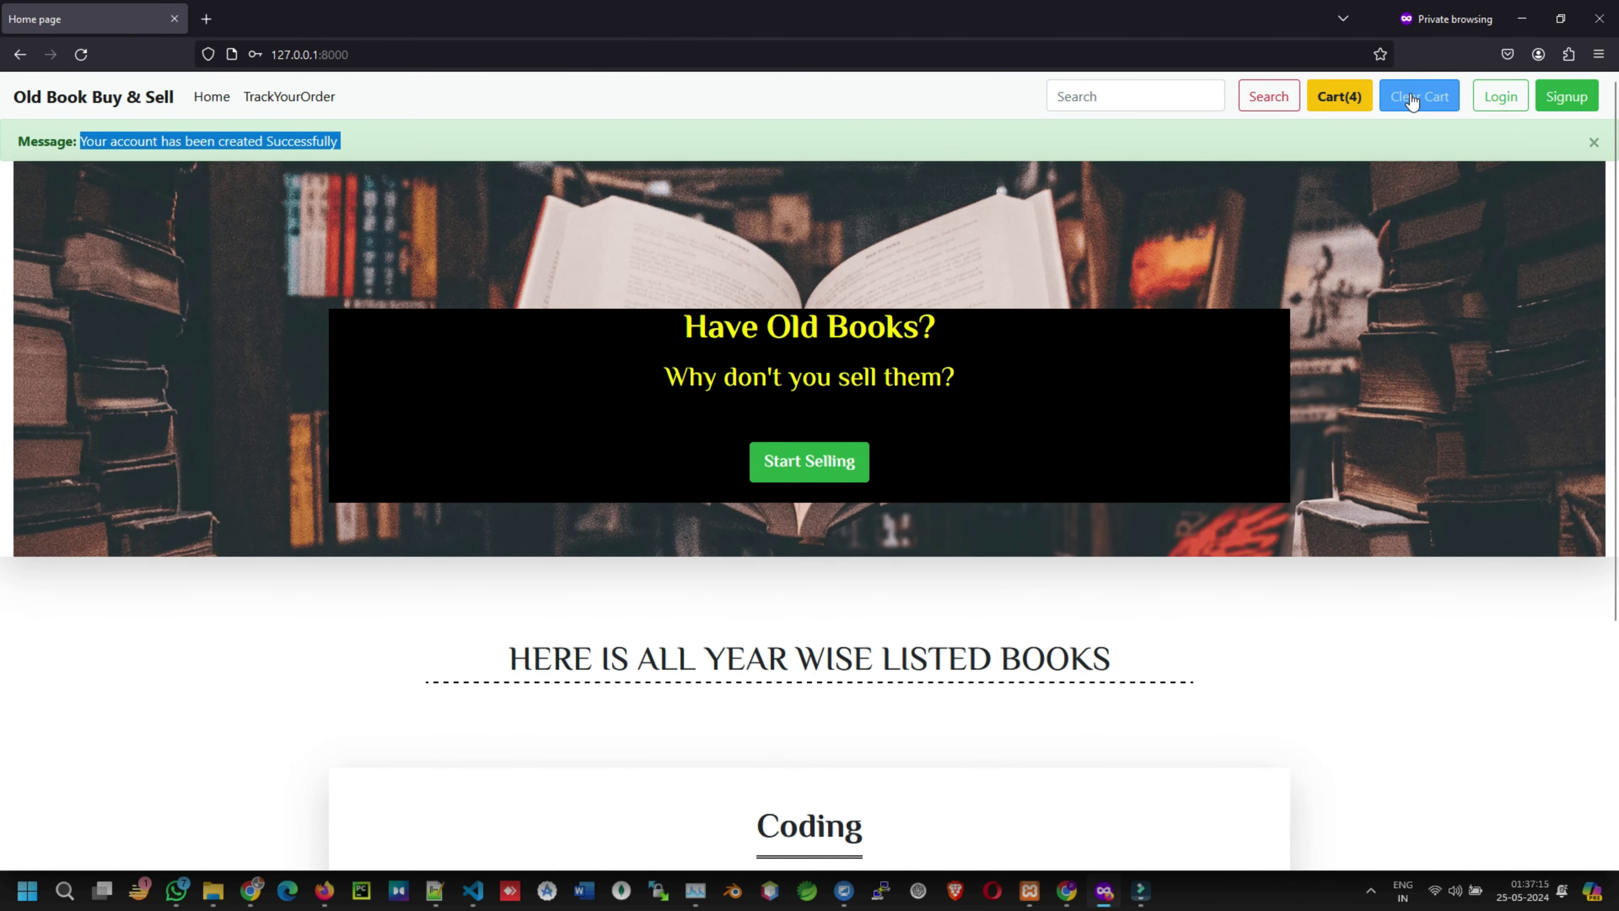
left_click(1501, 96)
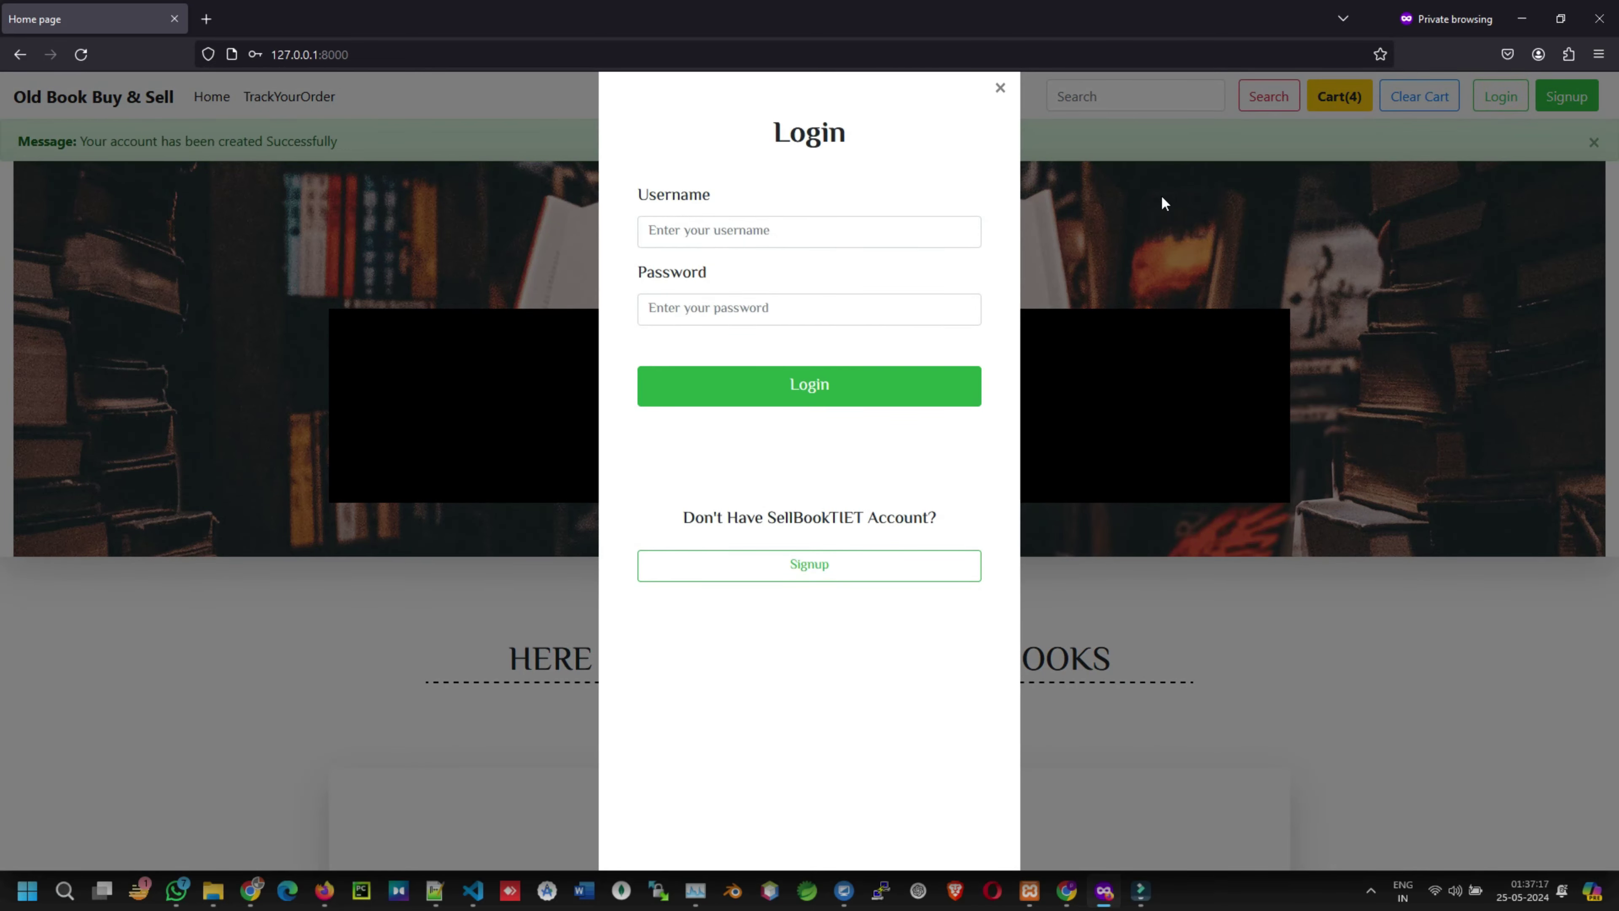
left_click(1340, 104)
left_click(1339, 96)
left_click(1338, 171)
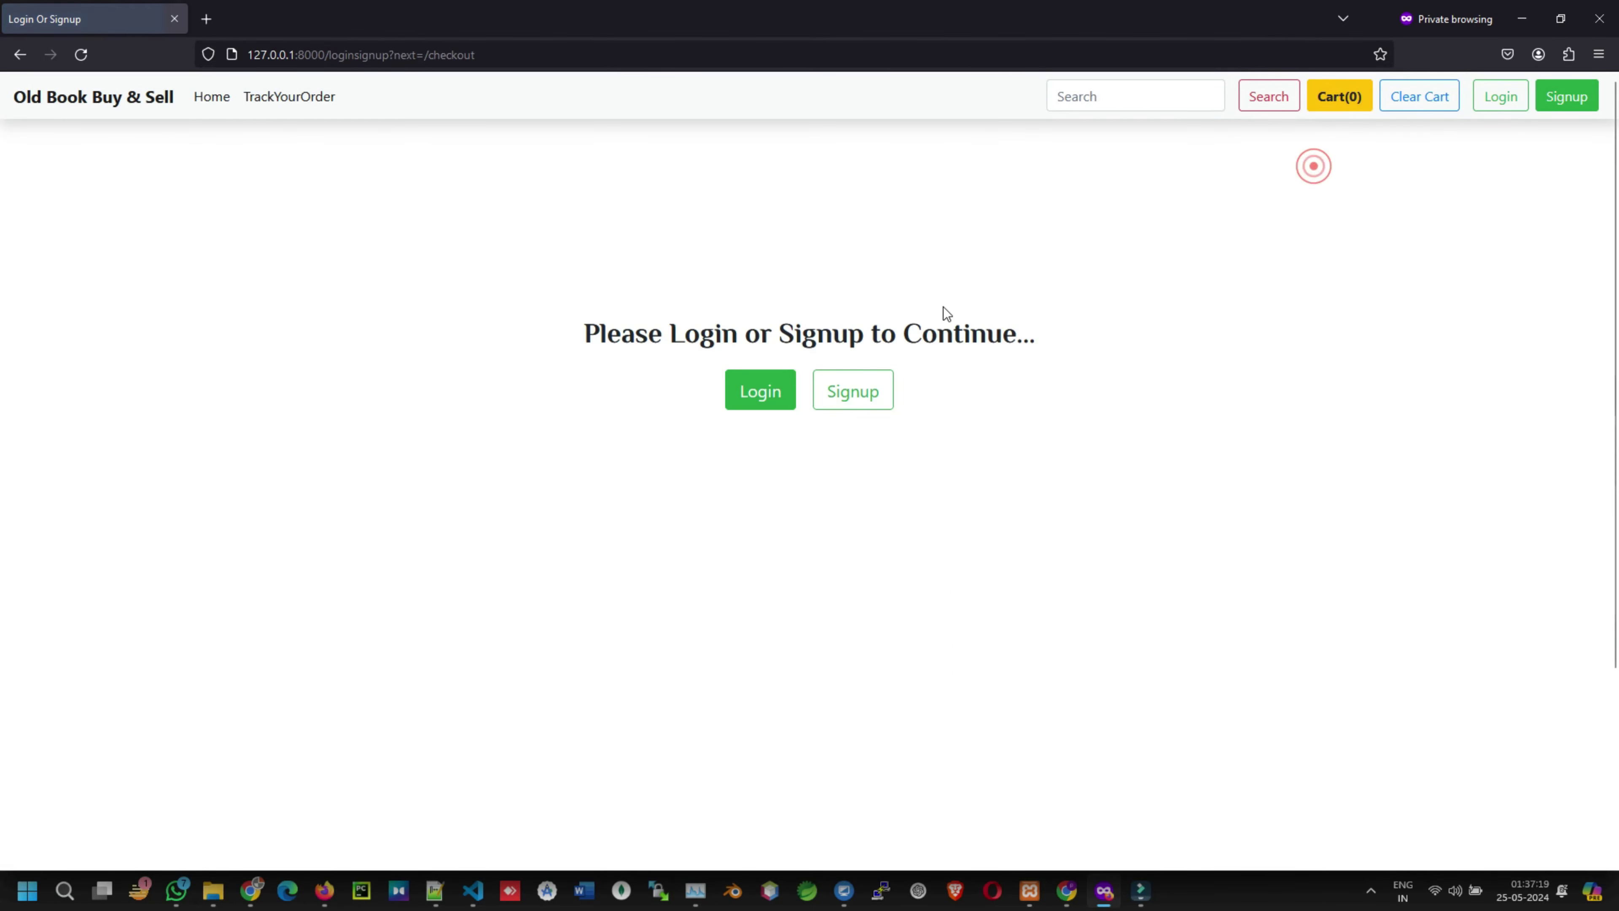
left_click(762, 400)
- Log in with the new account's username and password
left_click(667, 223)
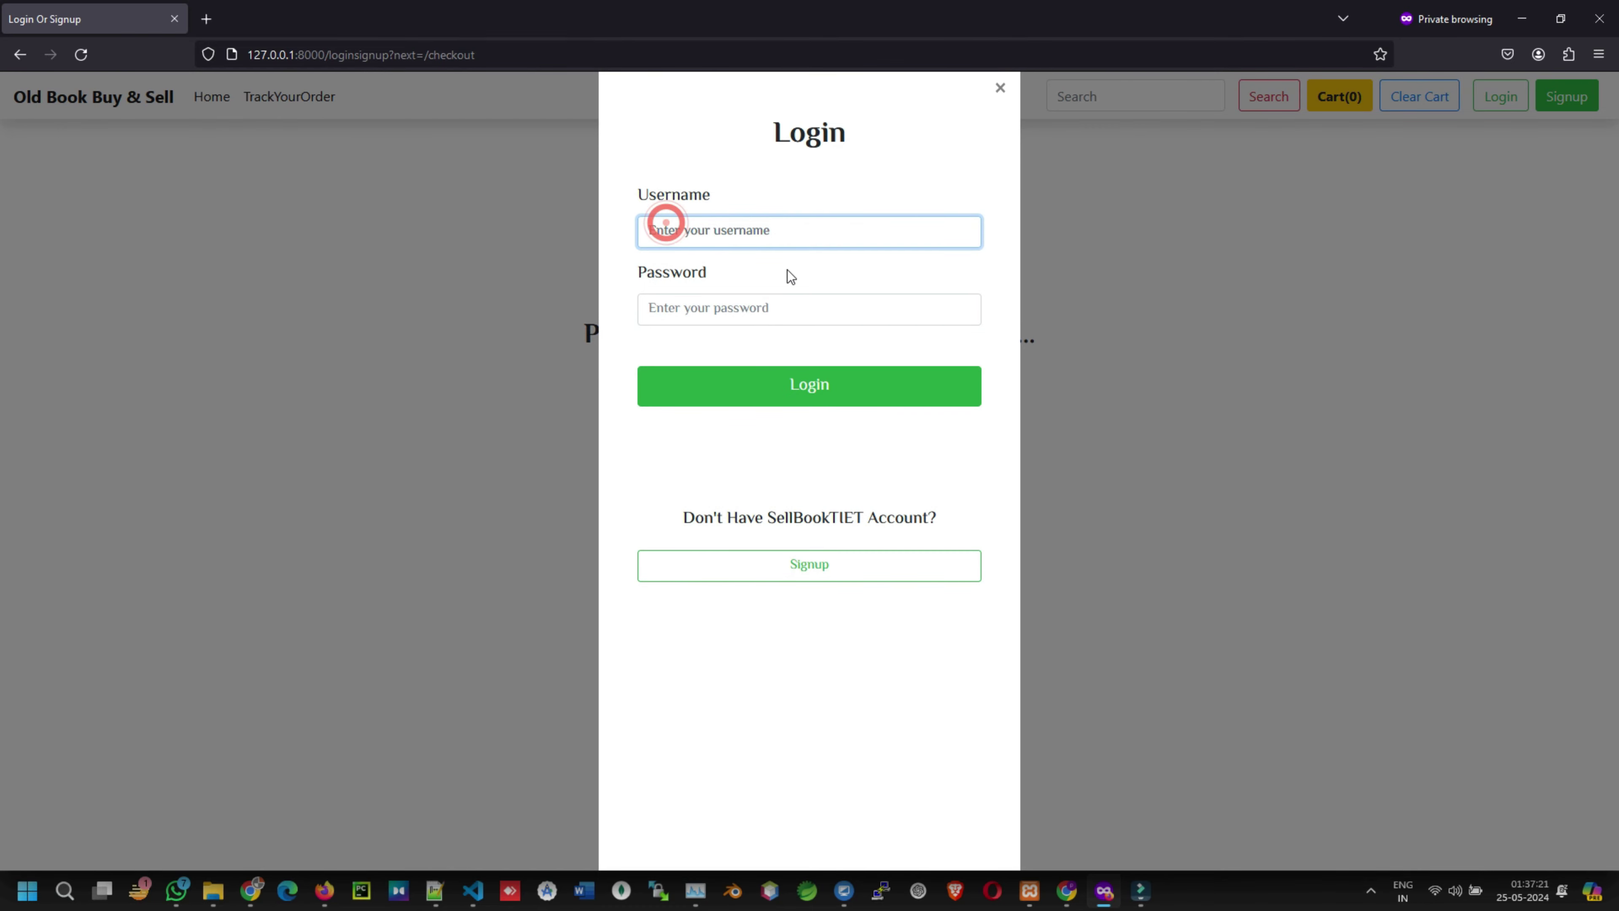
type("yugesh")
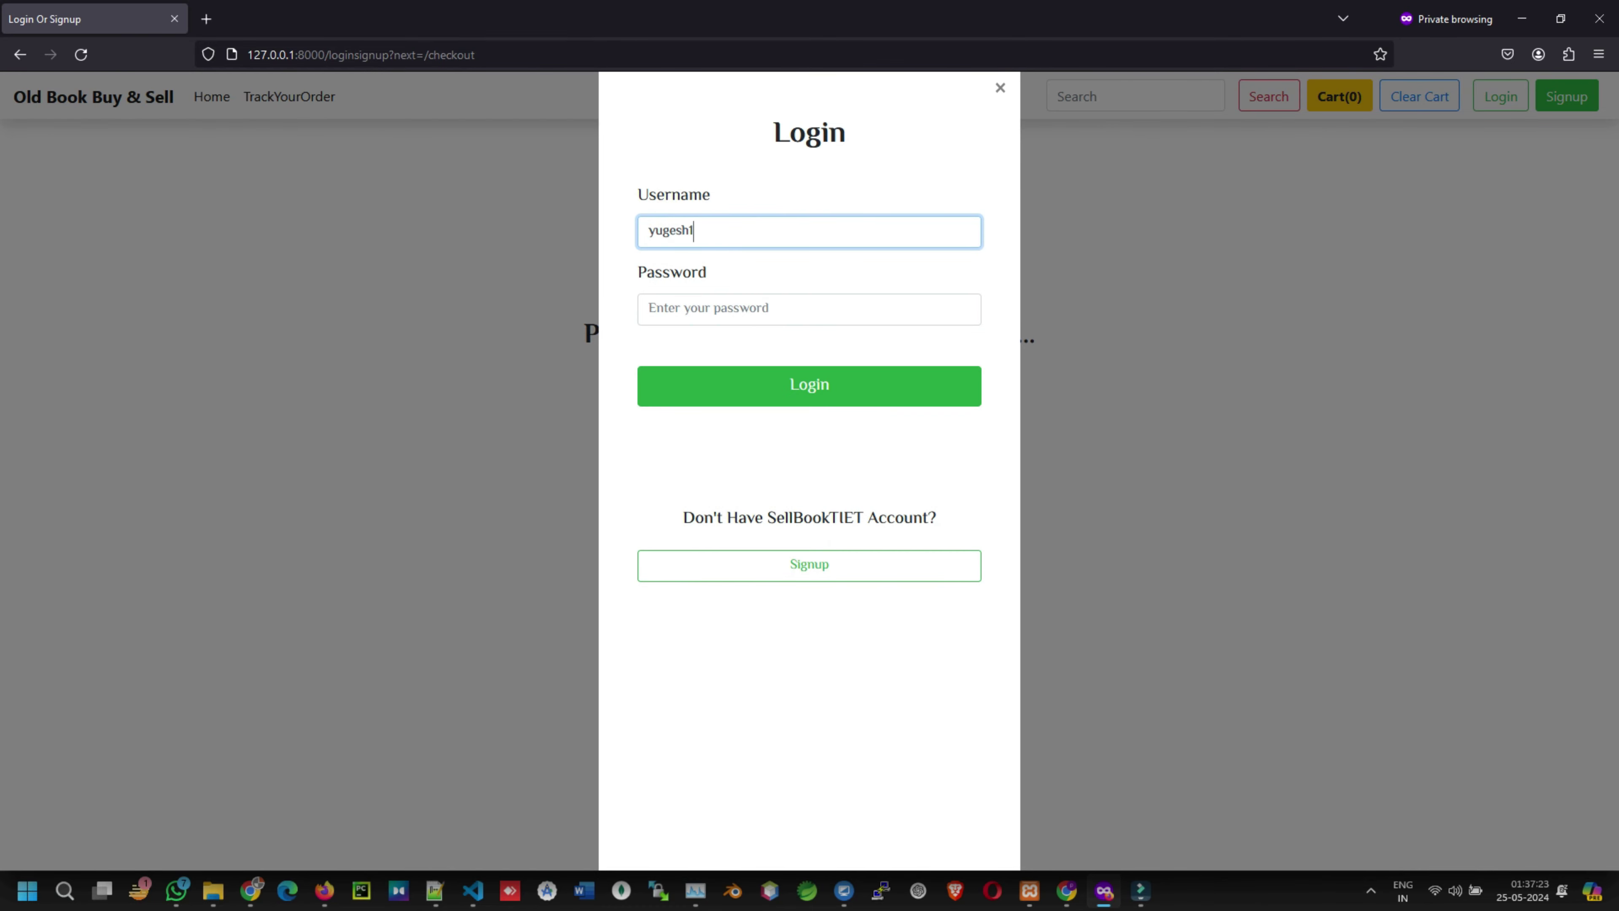
type("1")
left_click(762, 307)
type("••")
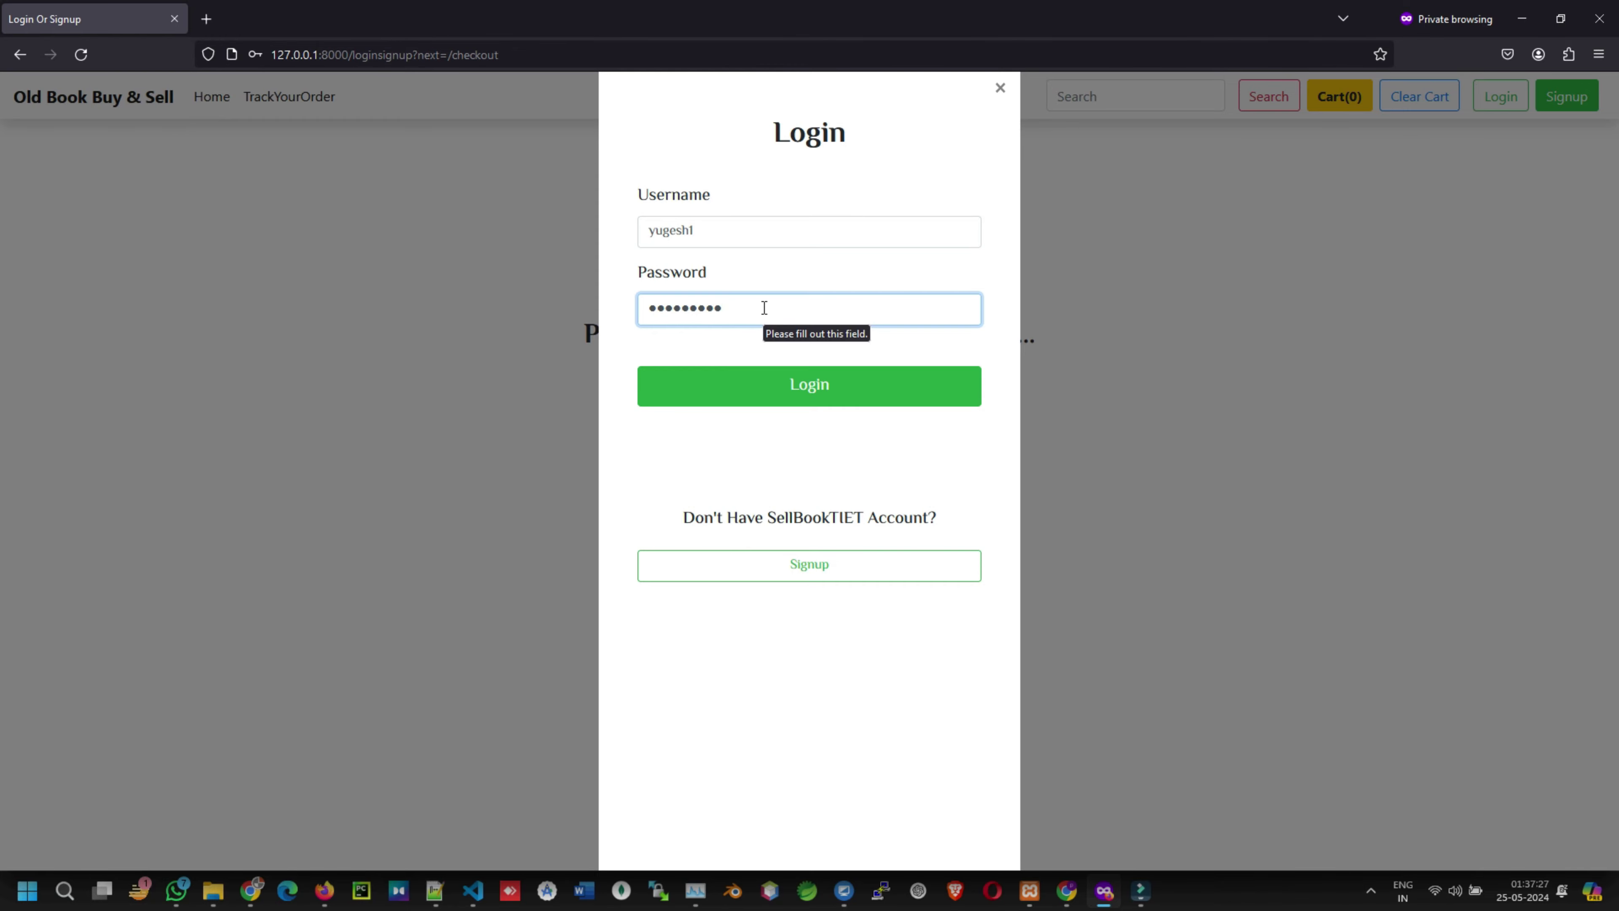
left_click(802, 386)
scroll(920, 539, "down", 10)
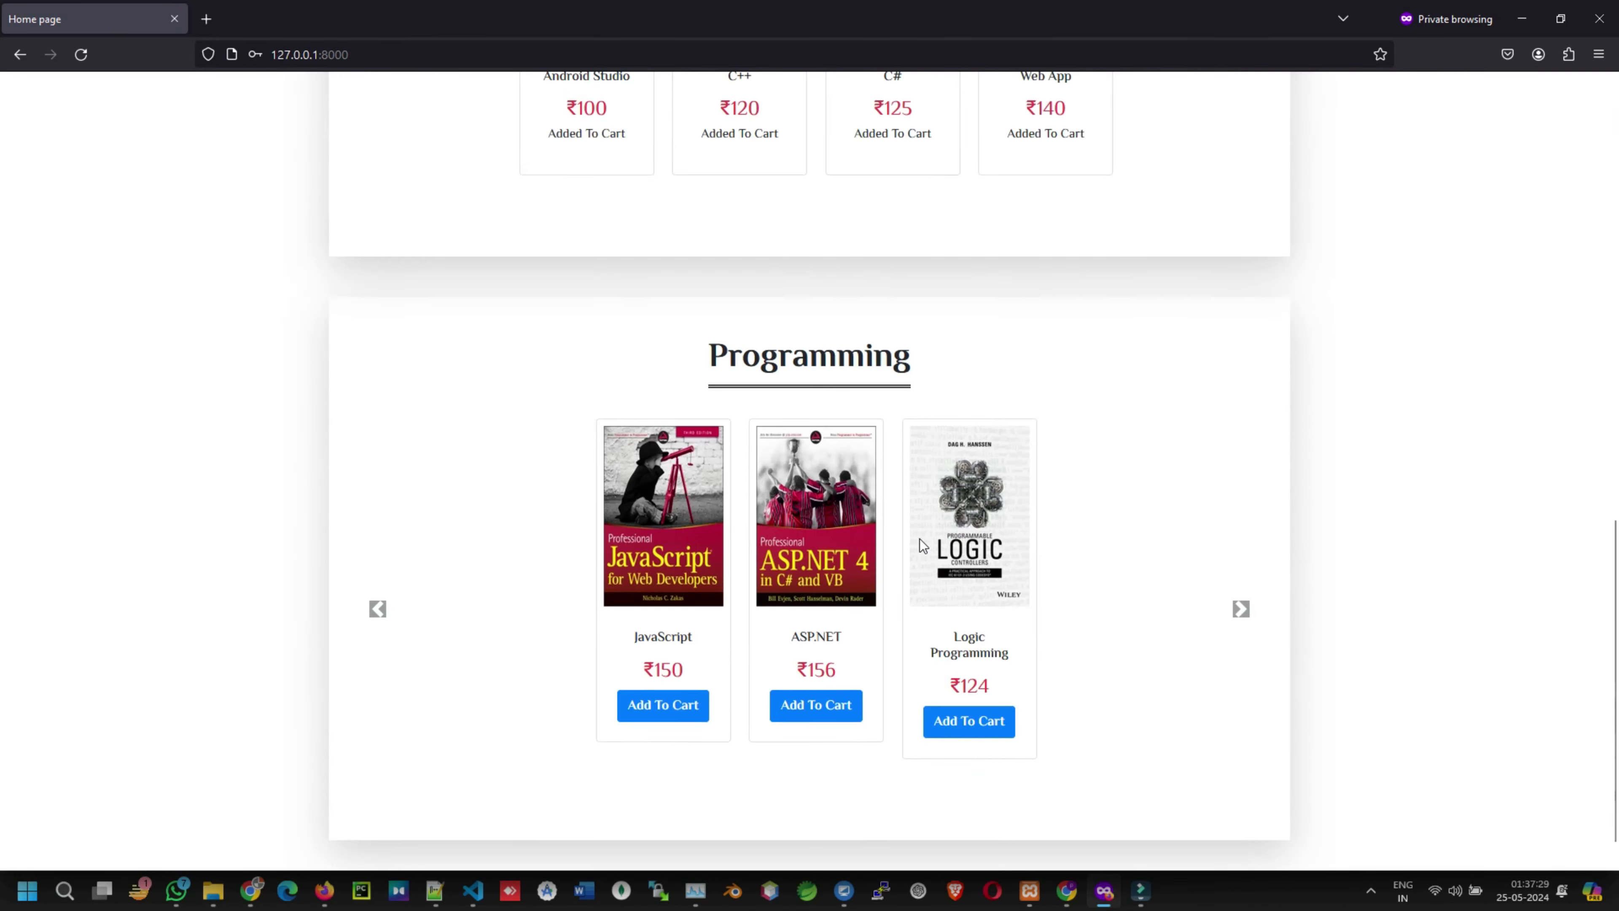
scroll(920, 539, "up", 10)
- Go from the cart to the checkout page with its review and address sections
left_click(1352, 104)
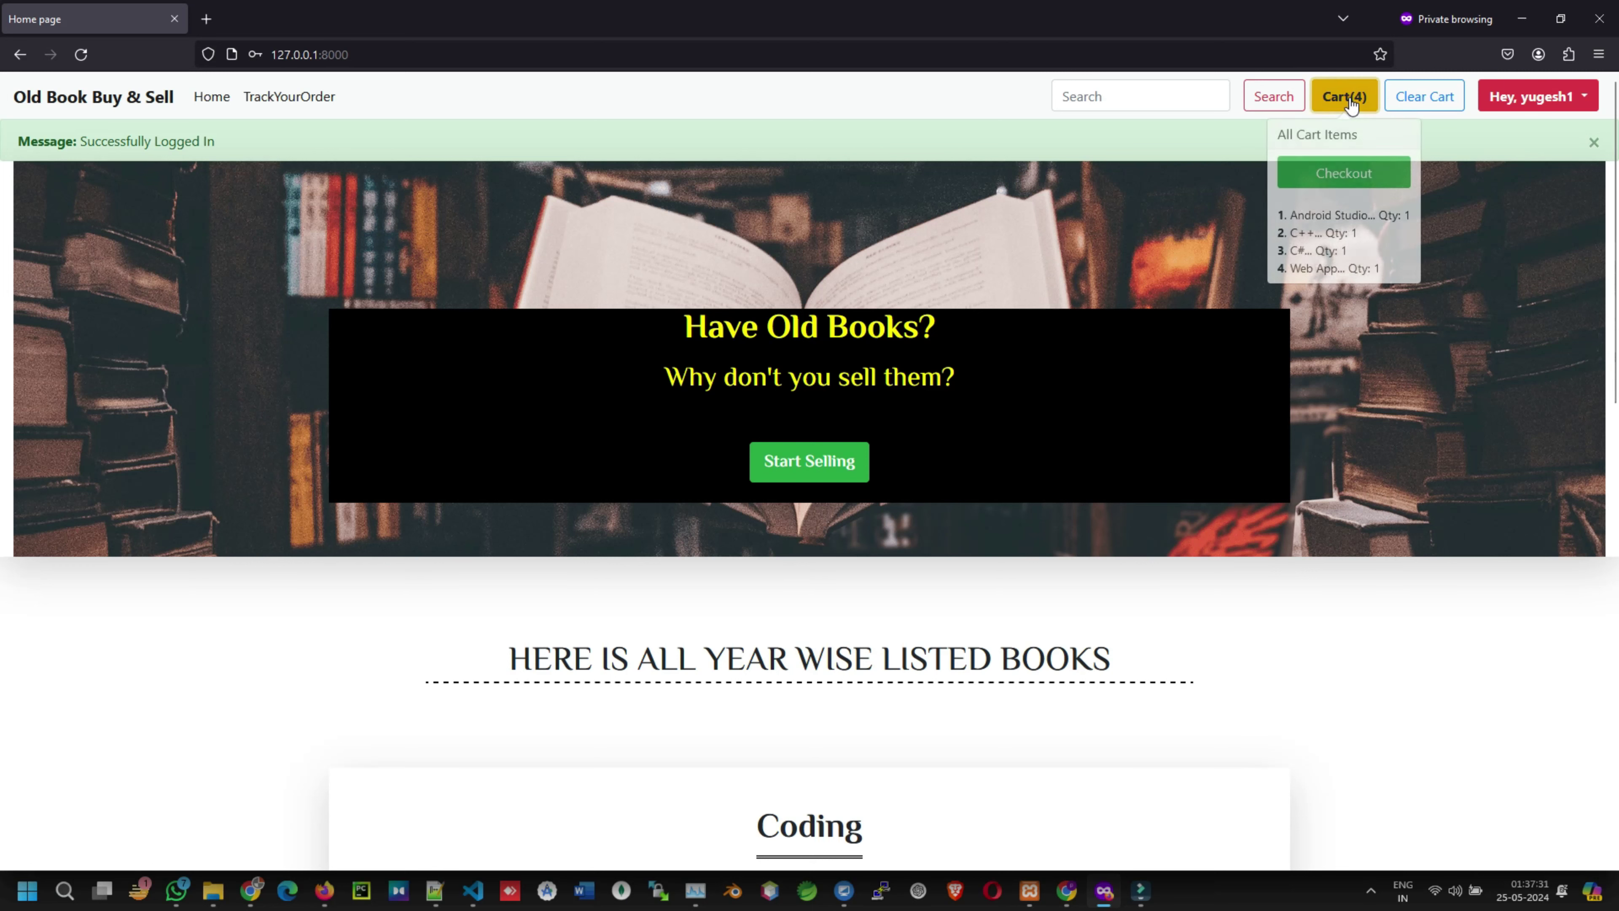
left_click(1343, 171)
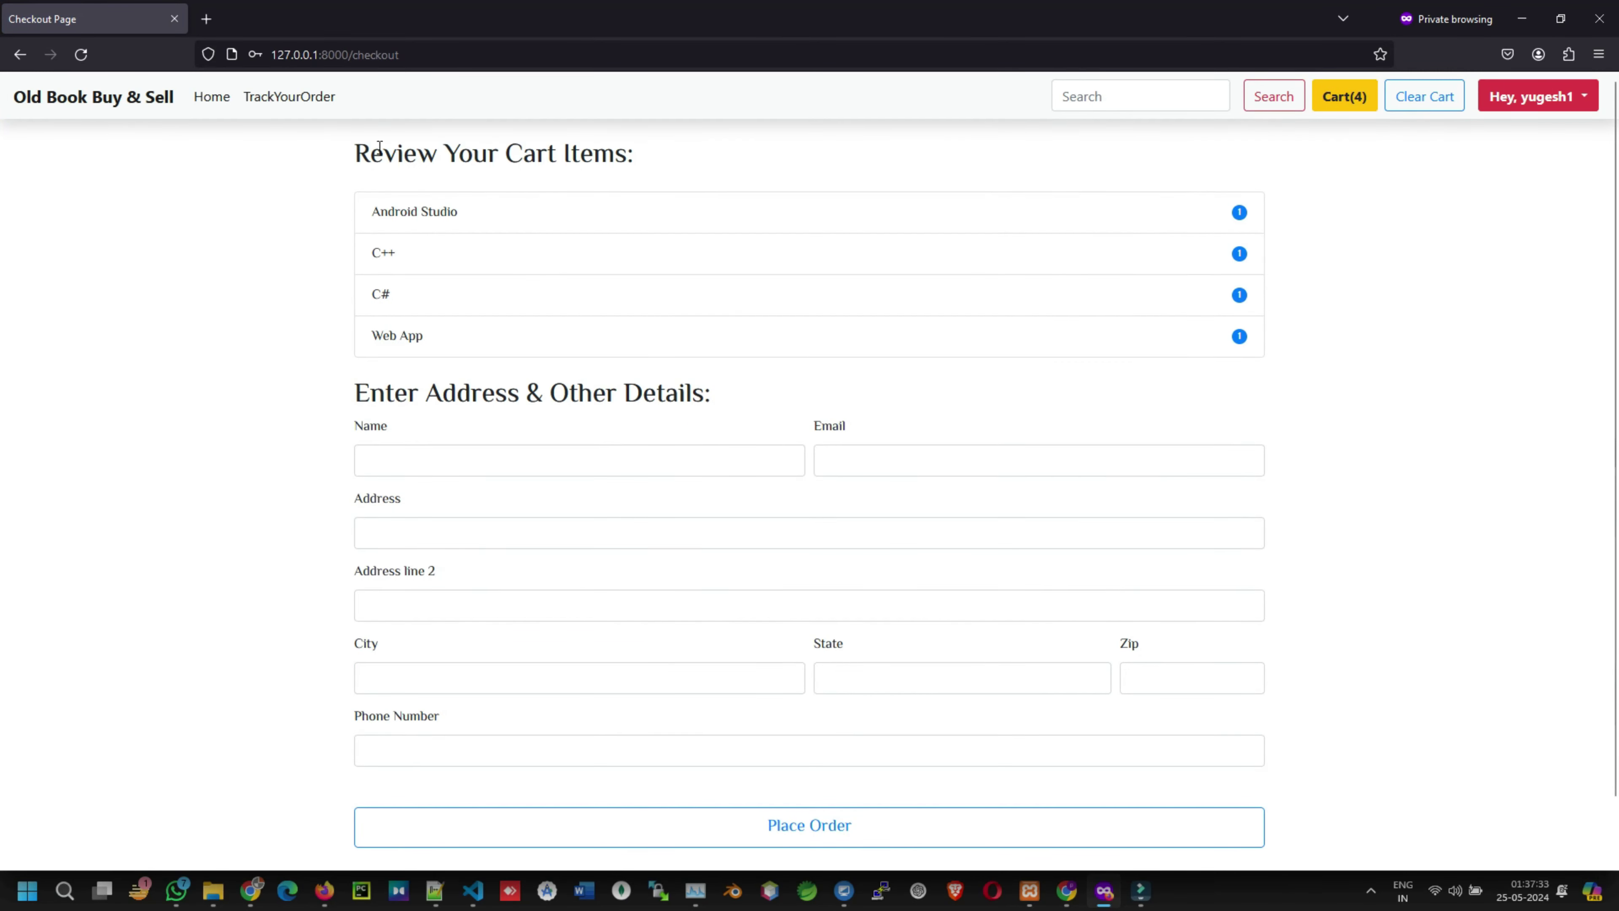
left_click_drag(344, 150, 638, 156)
left_click_drag(342, 394, 747, 412)
- Fill in the delivery name and the account's e-mail address, removing a stray digit
left_click(518, 460)
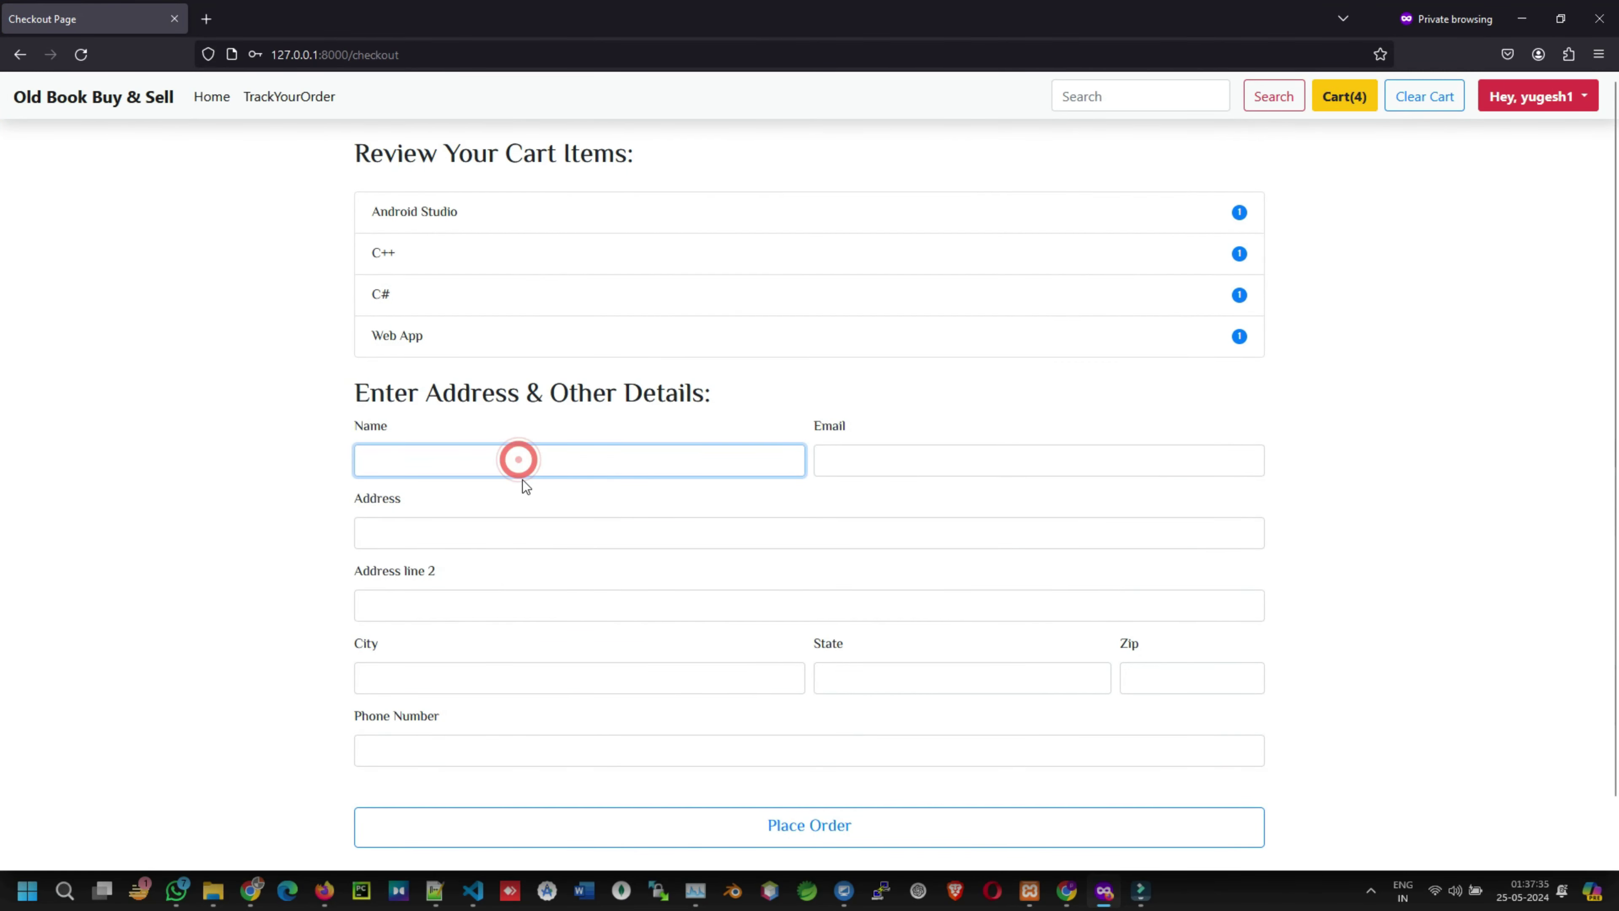
type("yug")
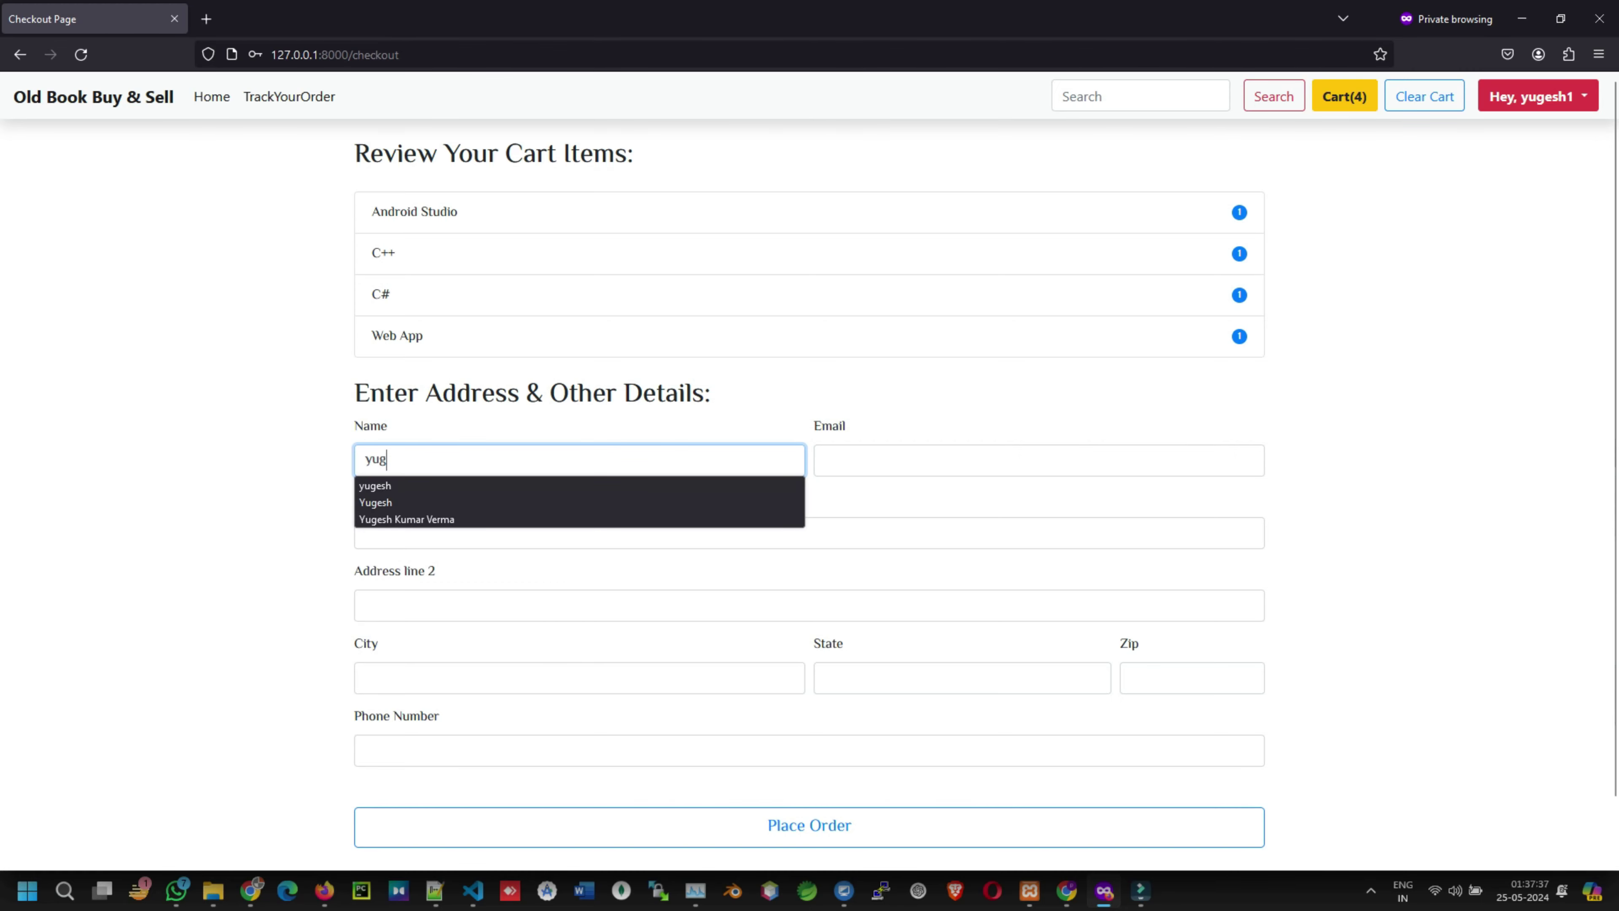
left_click(372, 486)
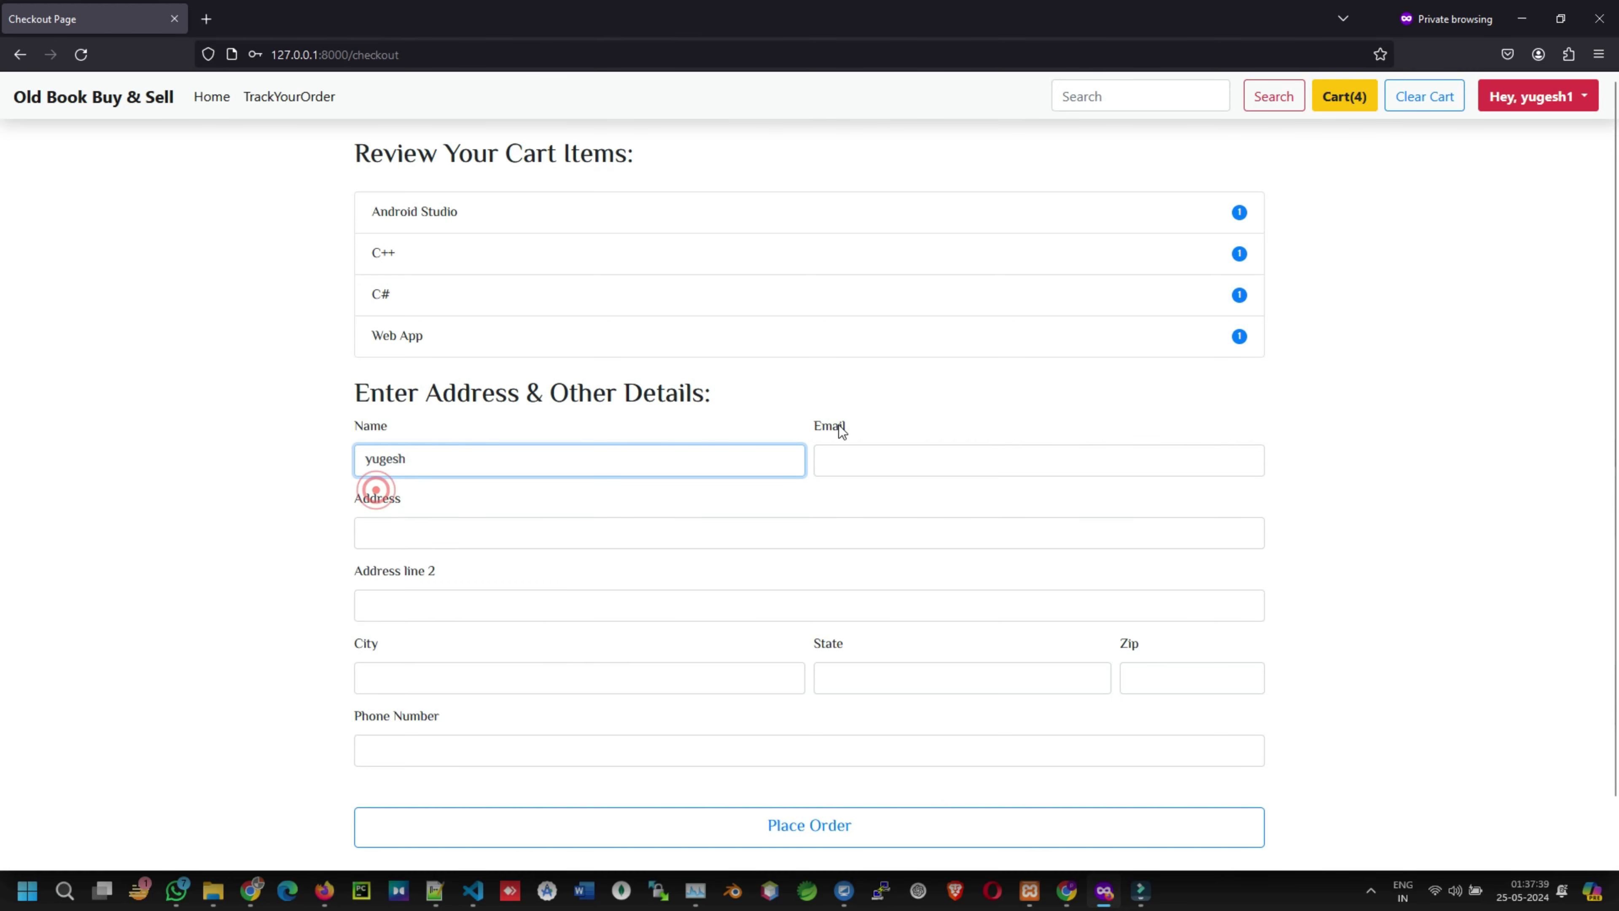
left_click(852, 452)
type("yug")
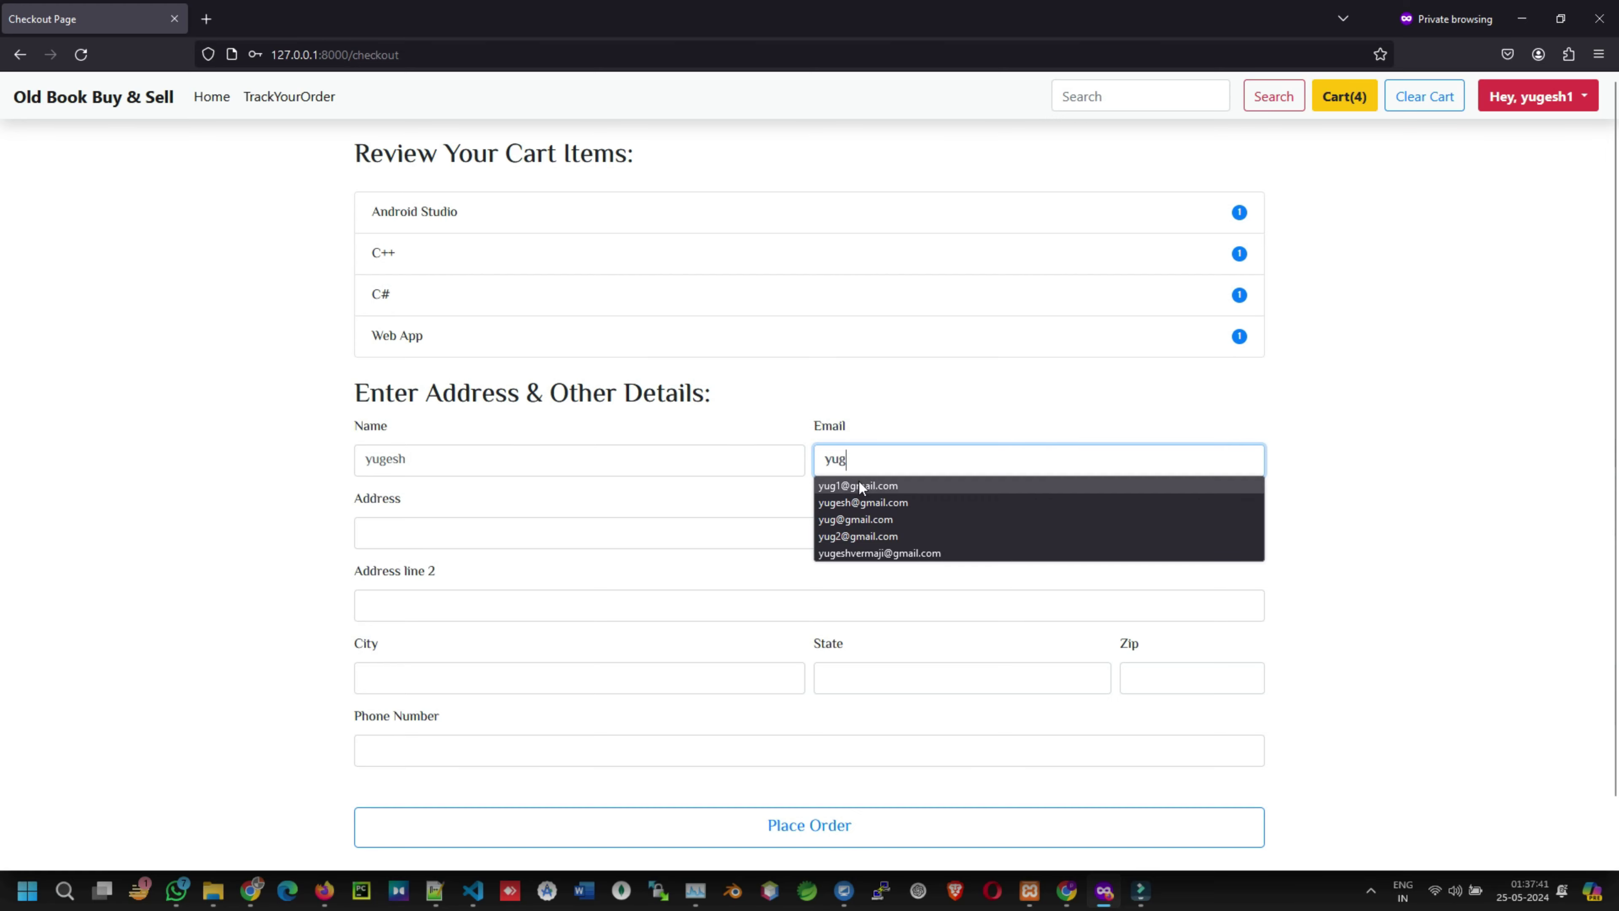
left_click(858, 481)
double_click(836, 458)
left_click(848, 456)
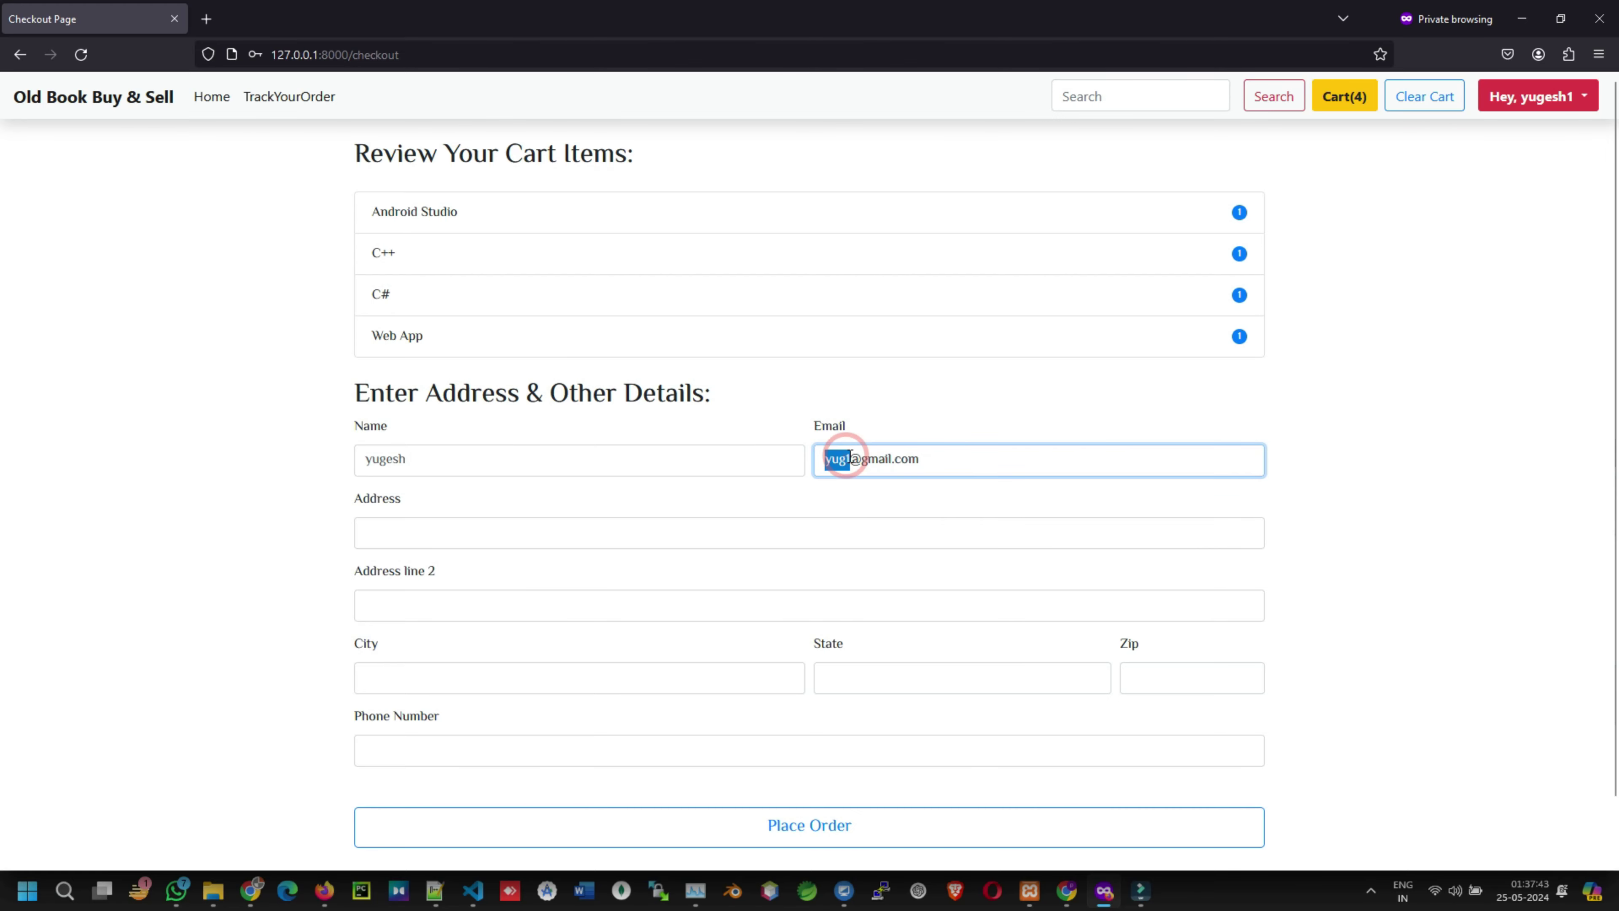
key("BackSpace")
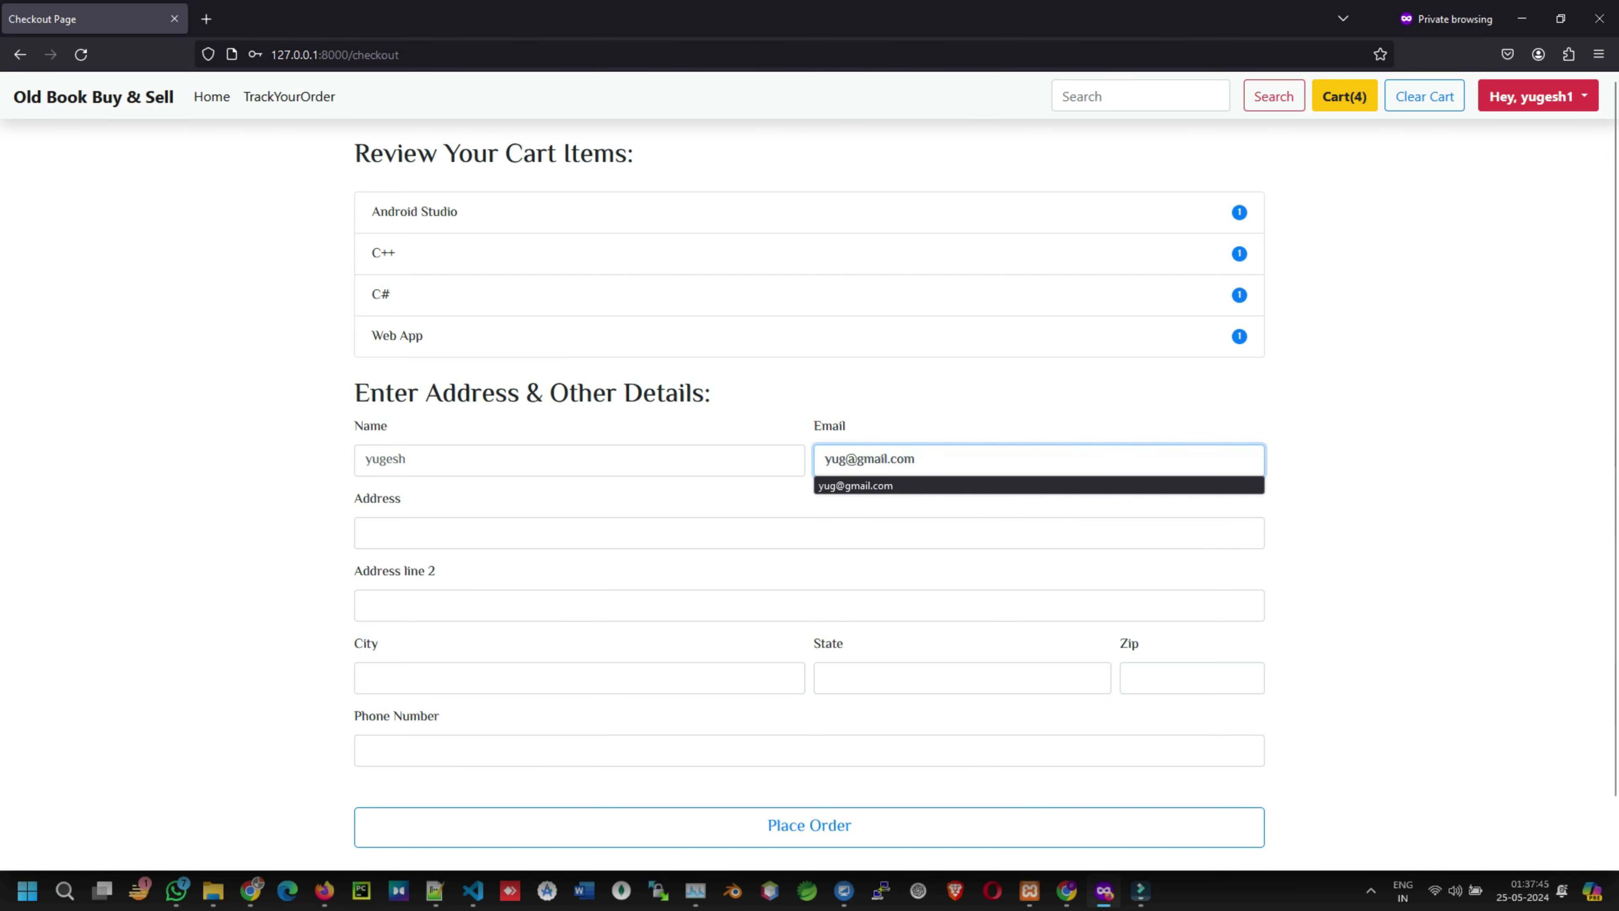
type("esh1")
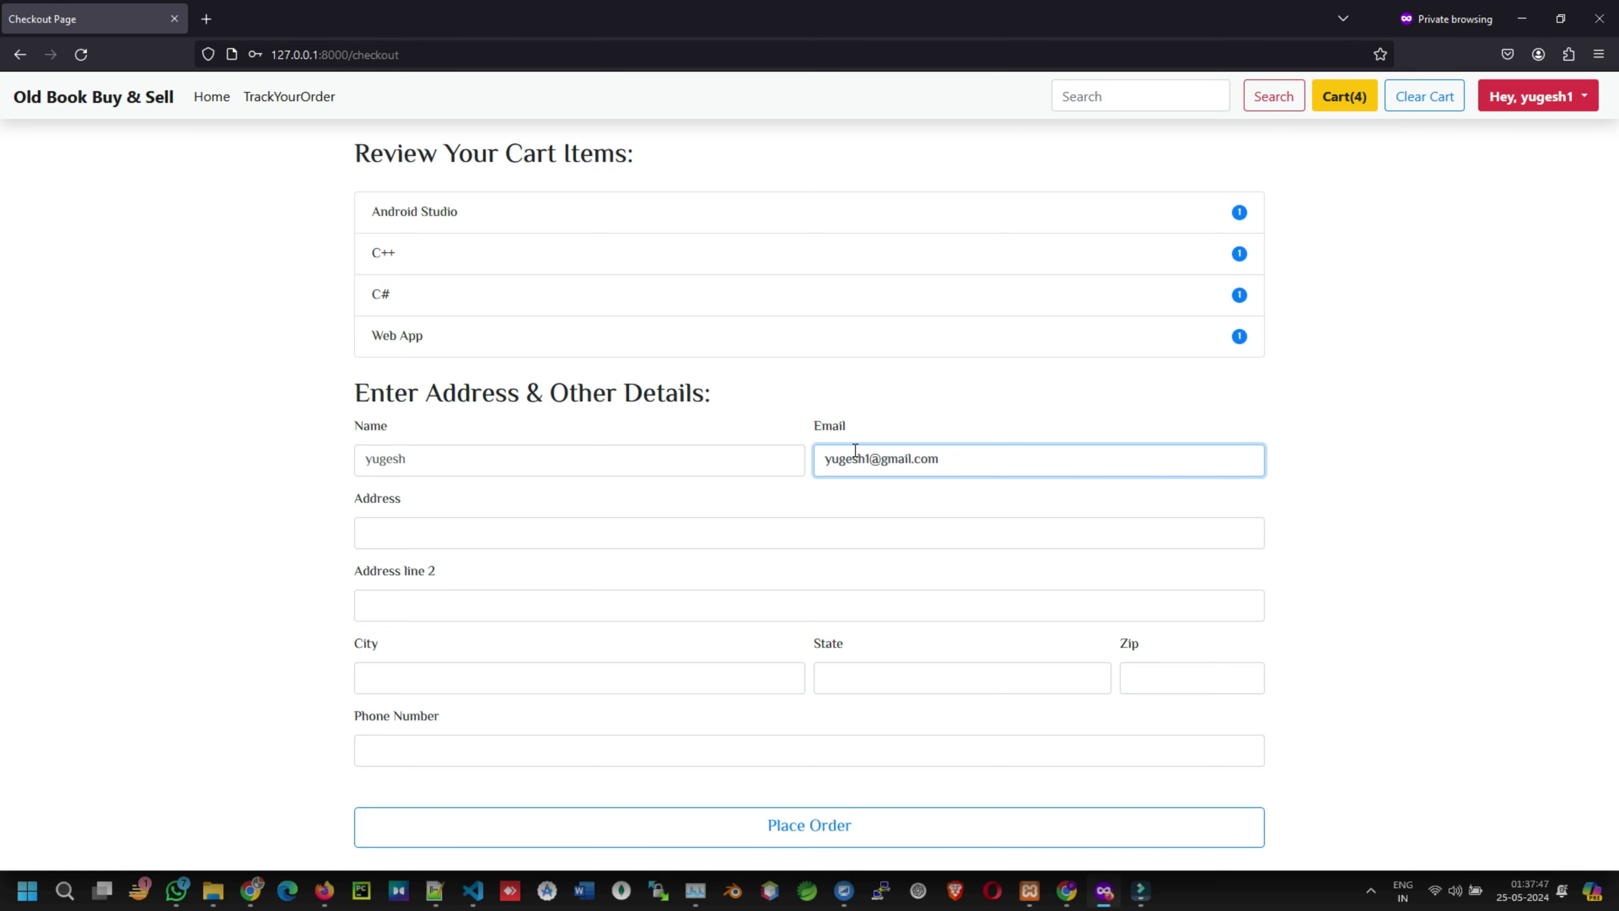
- Enter the delivery address, address line 2, city, state and zip code
left_click(402, 539)
type("bhilai")
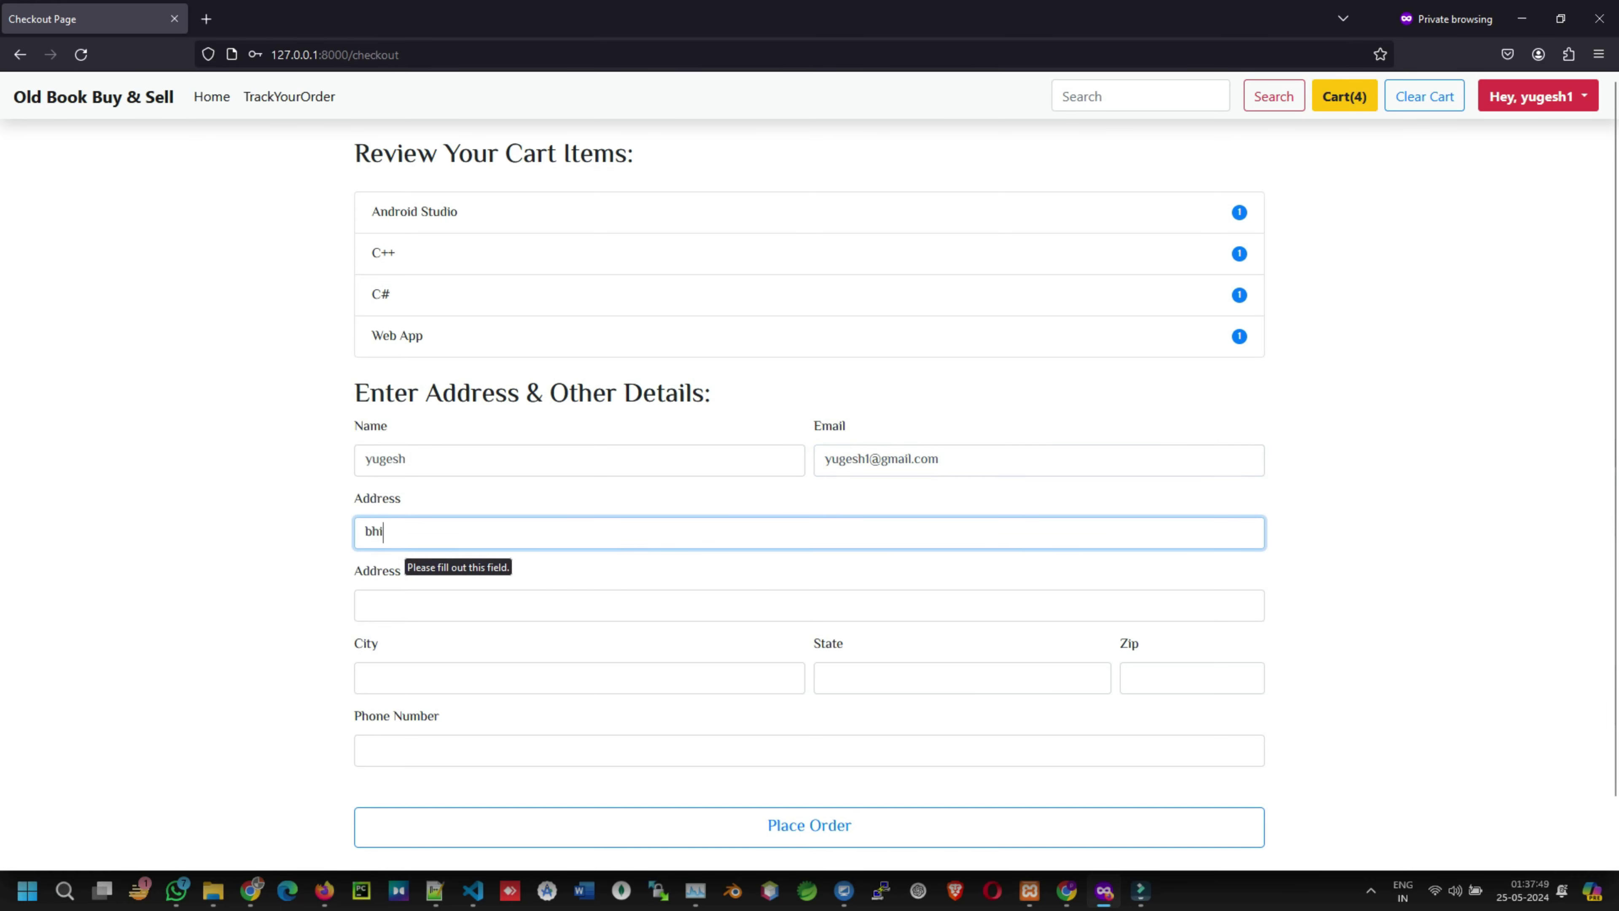
left_click(403, 609)
type("bhilai")
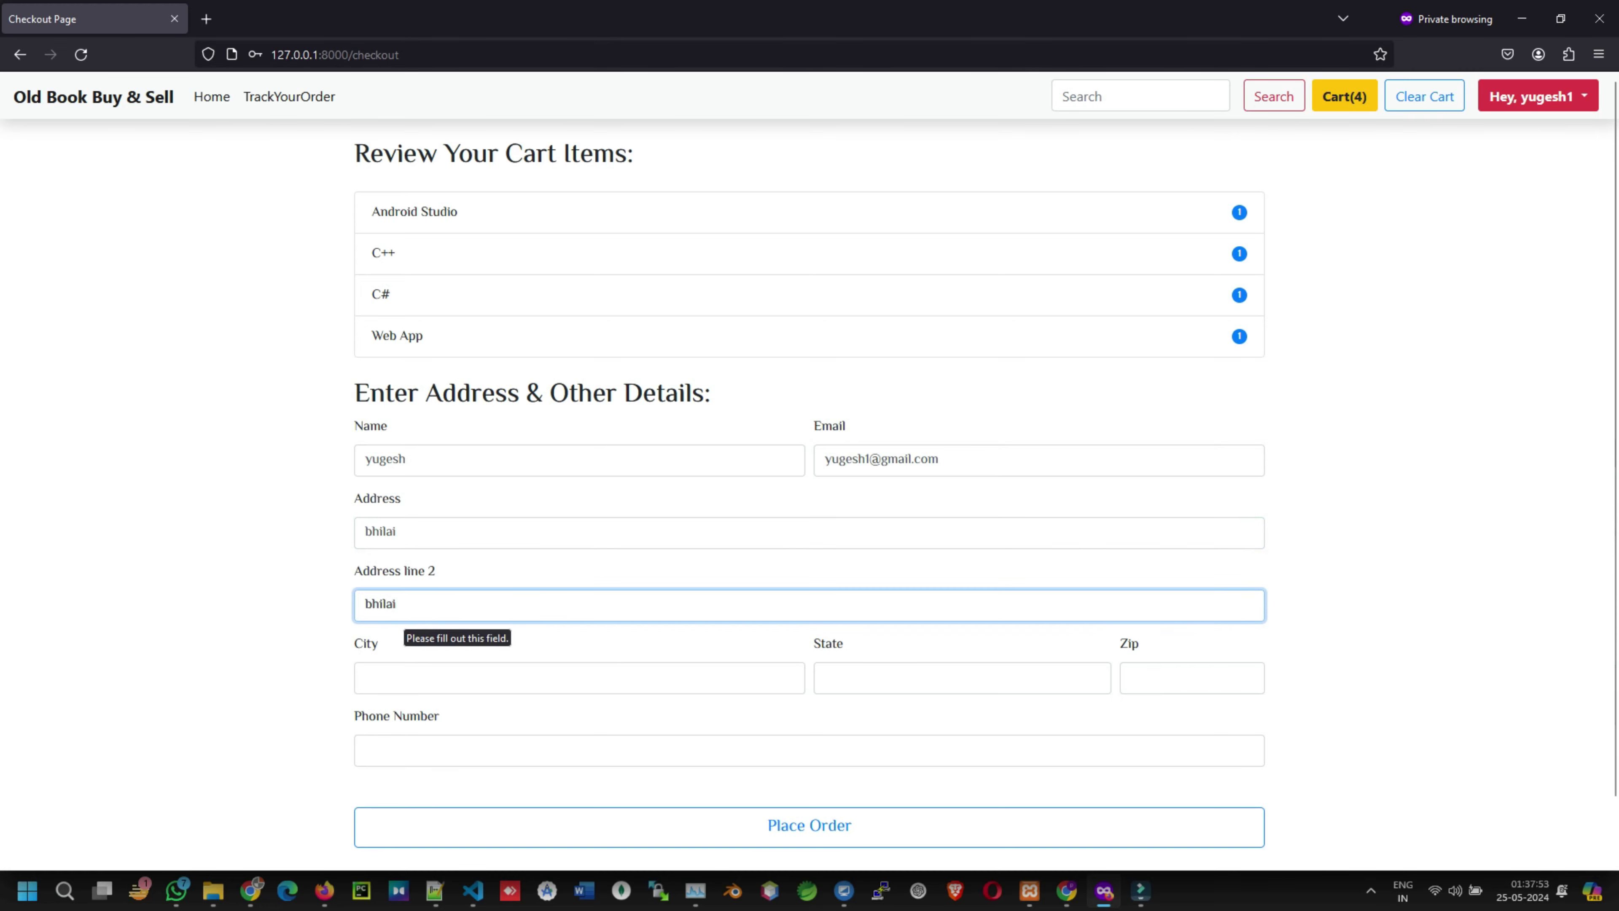
left_click(451, 677)
type("bhilai")
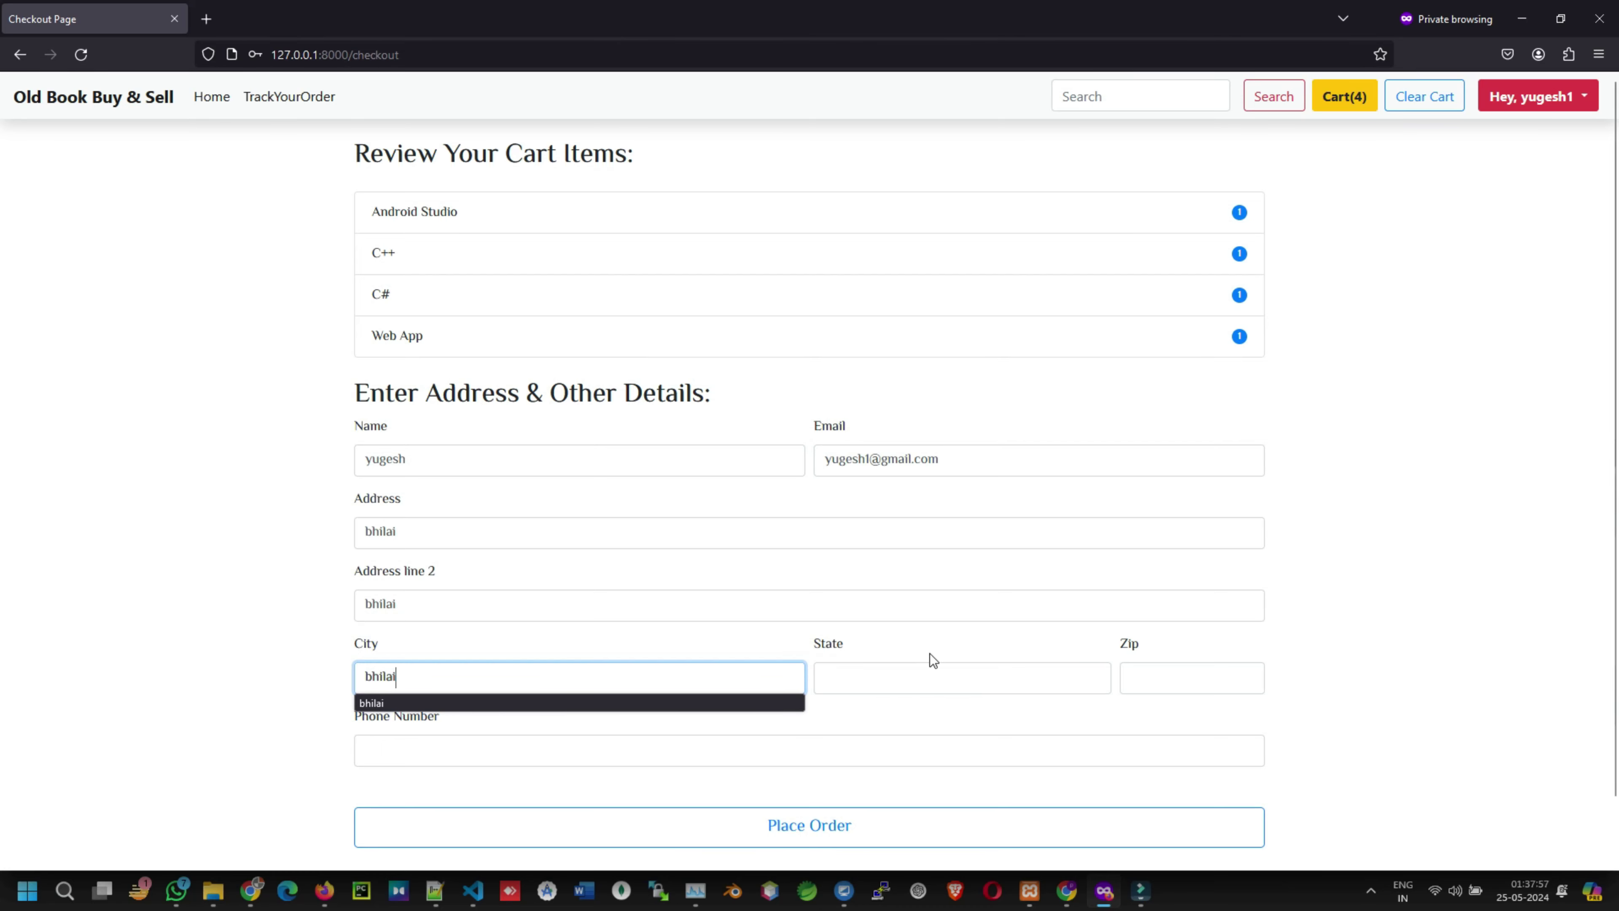
left_click(900, 679)
type("ch")
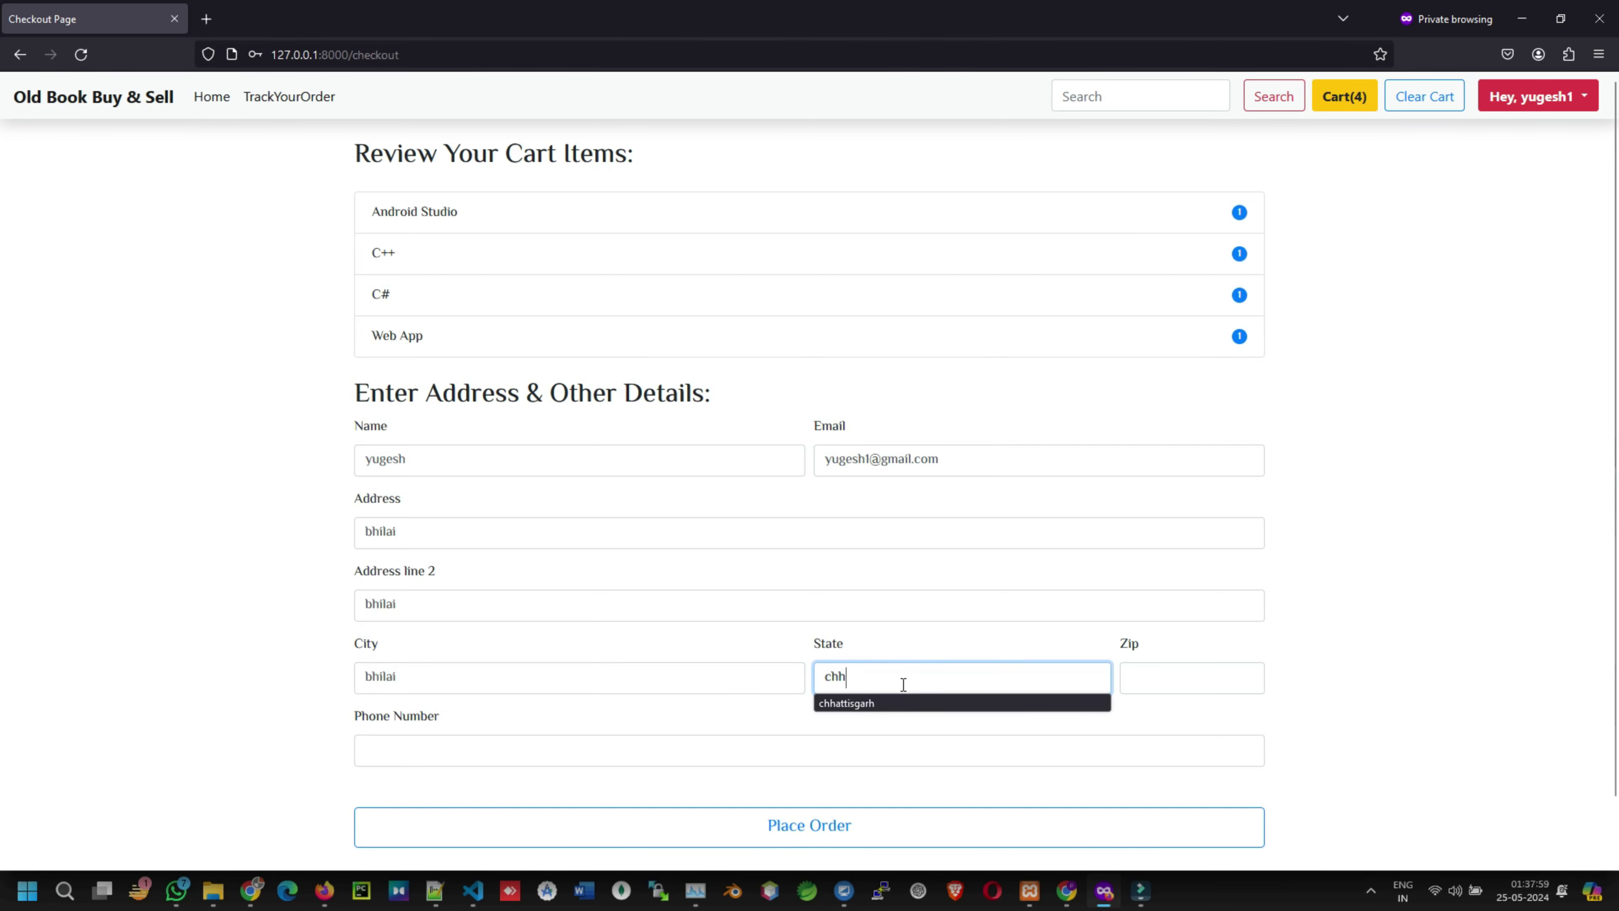
type("h")
left_click(833, 695)
left_click(1191, 677)
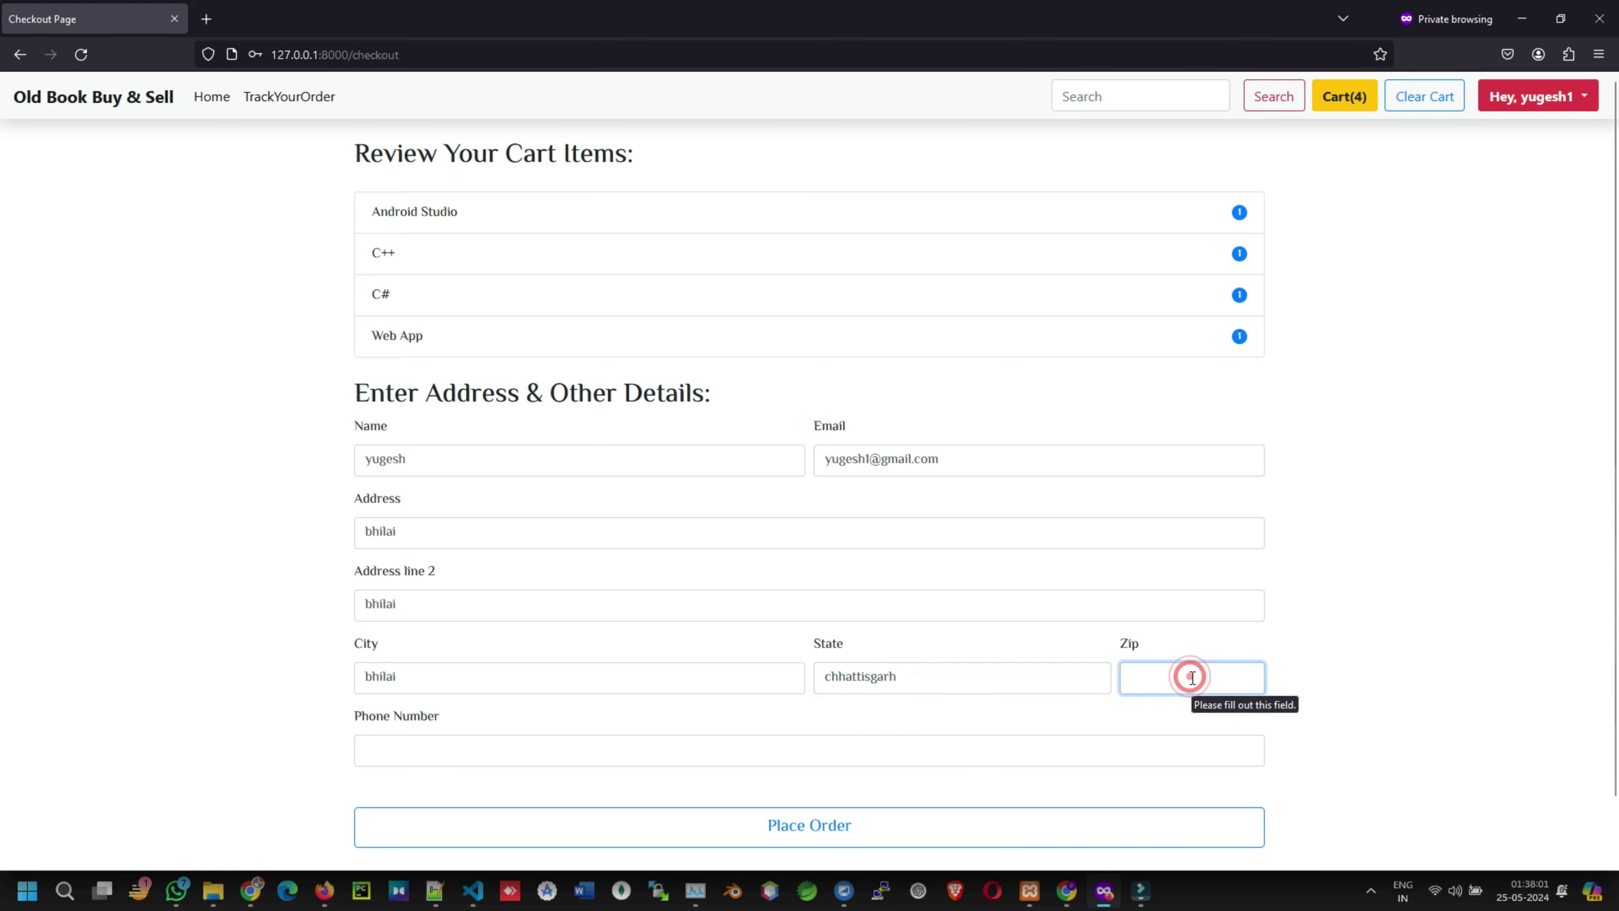
type("490020")
- Enter the phone number and place the order
scroll(813, 726, "down", 2)
left_click(479, 678)
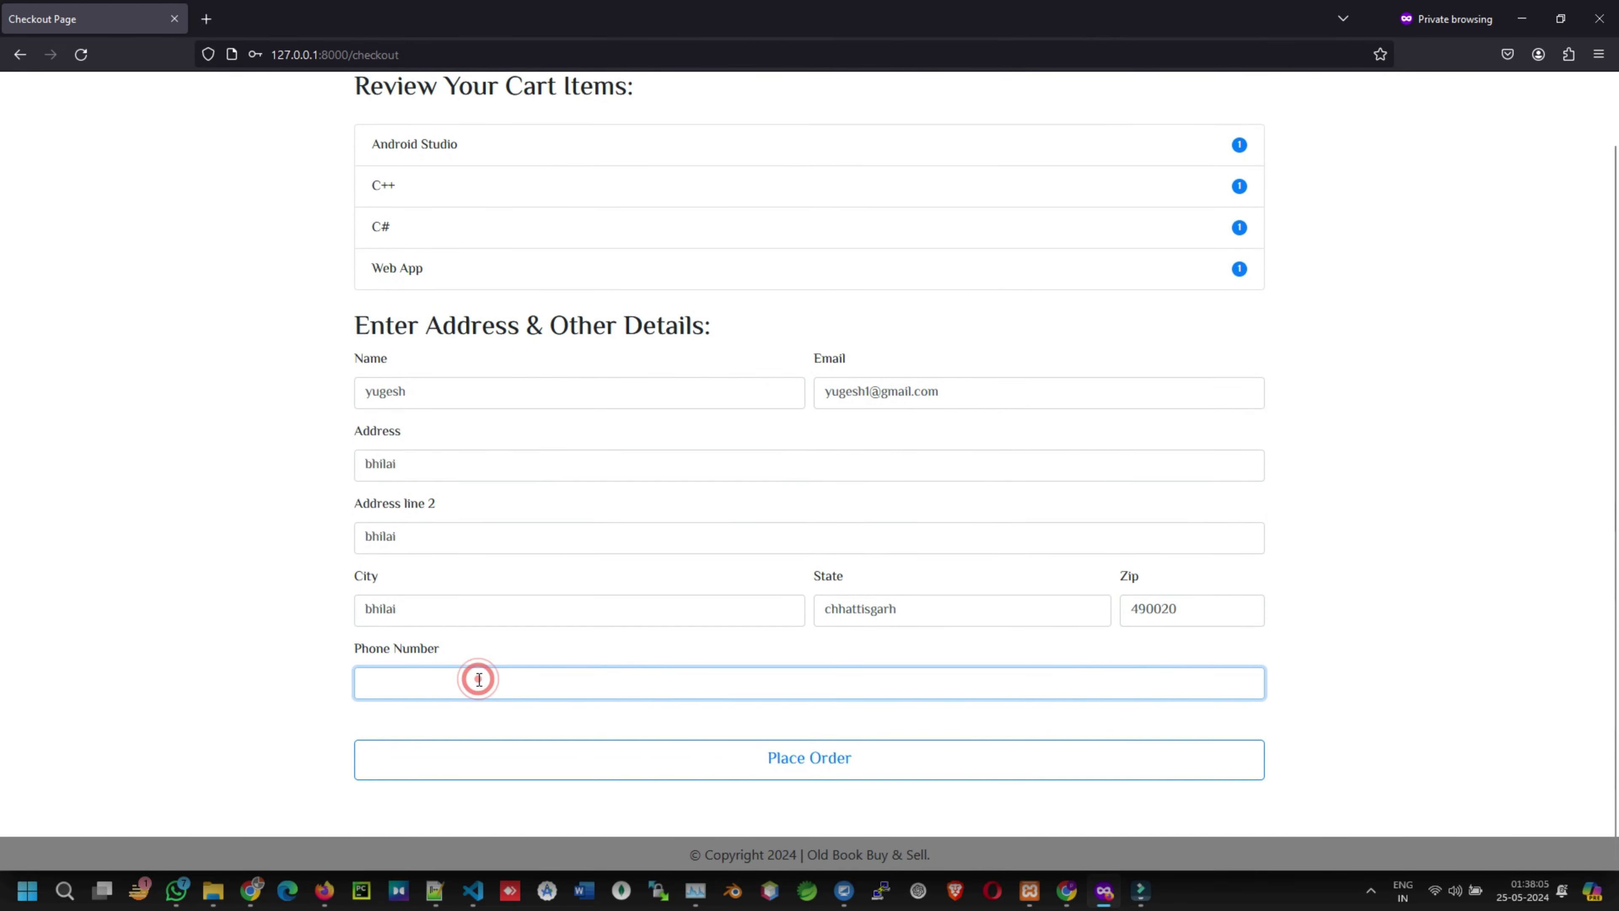
type("6263")
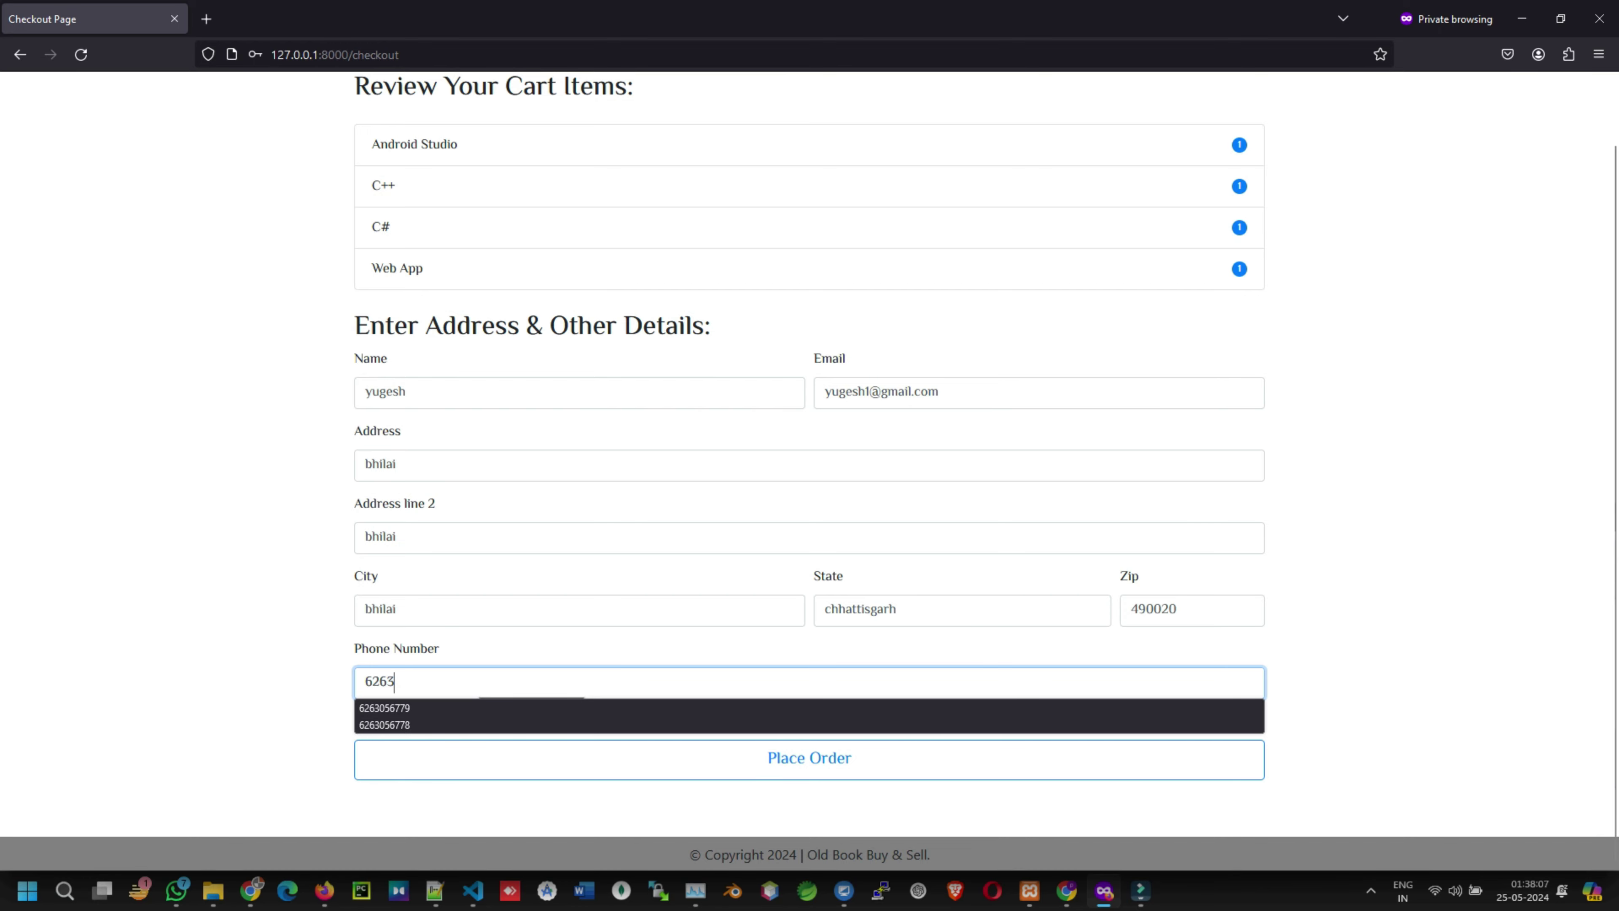
left_click(424, 706)
left_click(762, 758)
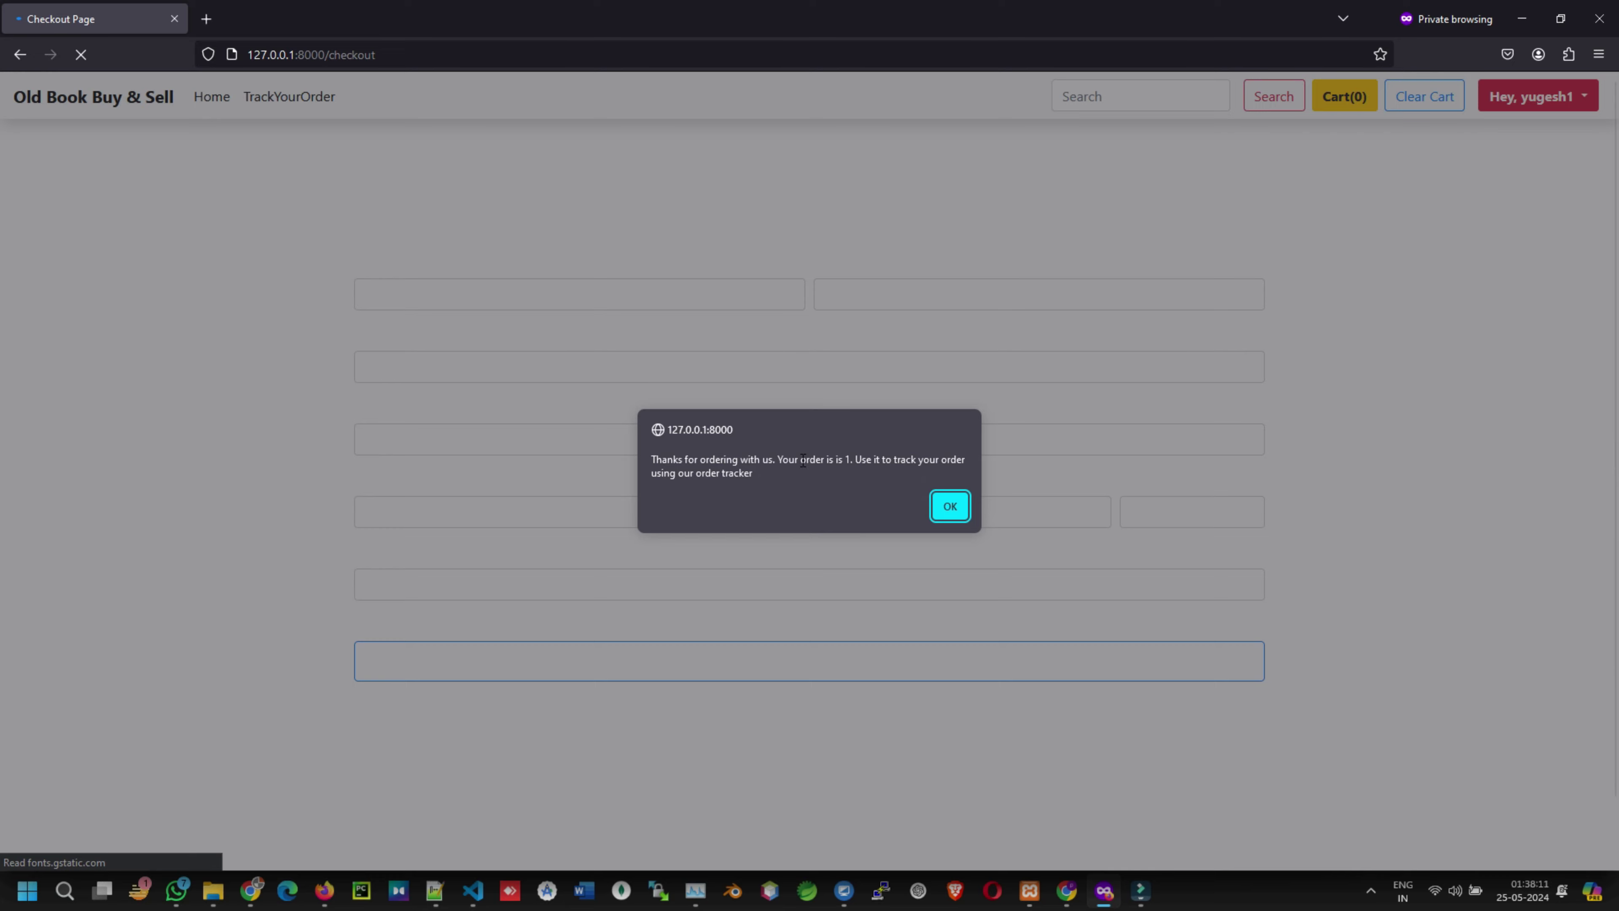
- Copy order id 1 from the confirmation alert and dismiss it
left_click_drag(803, 460, 851, 457)
left_click(843, 458)
right_click(854, 470)
left_click(864, 477)
left_click(951, 507)
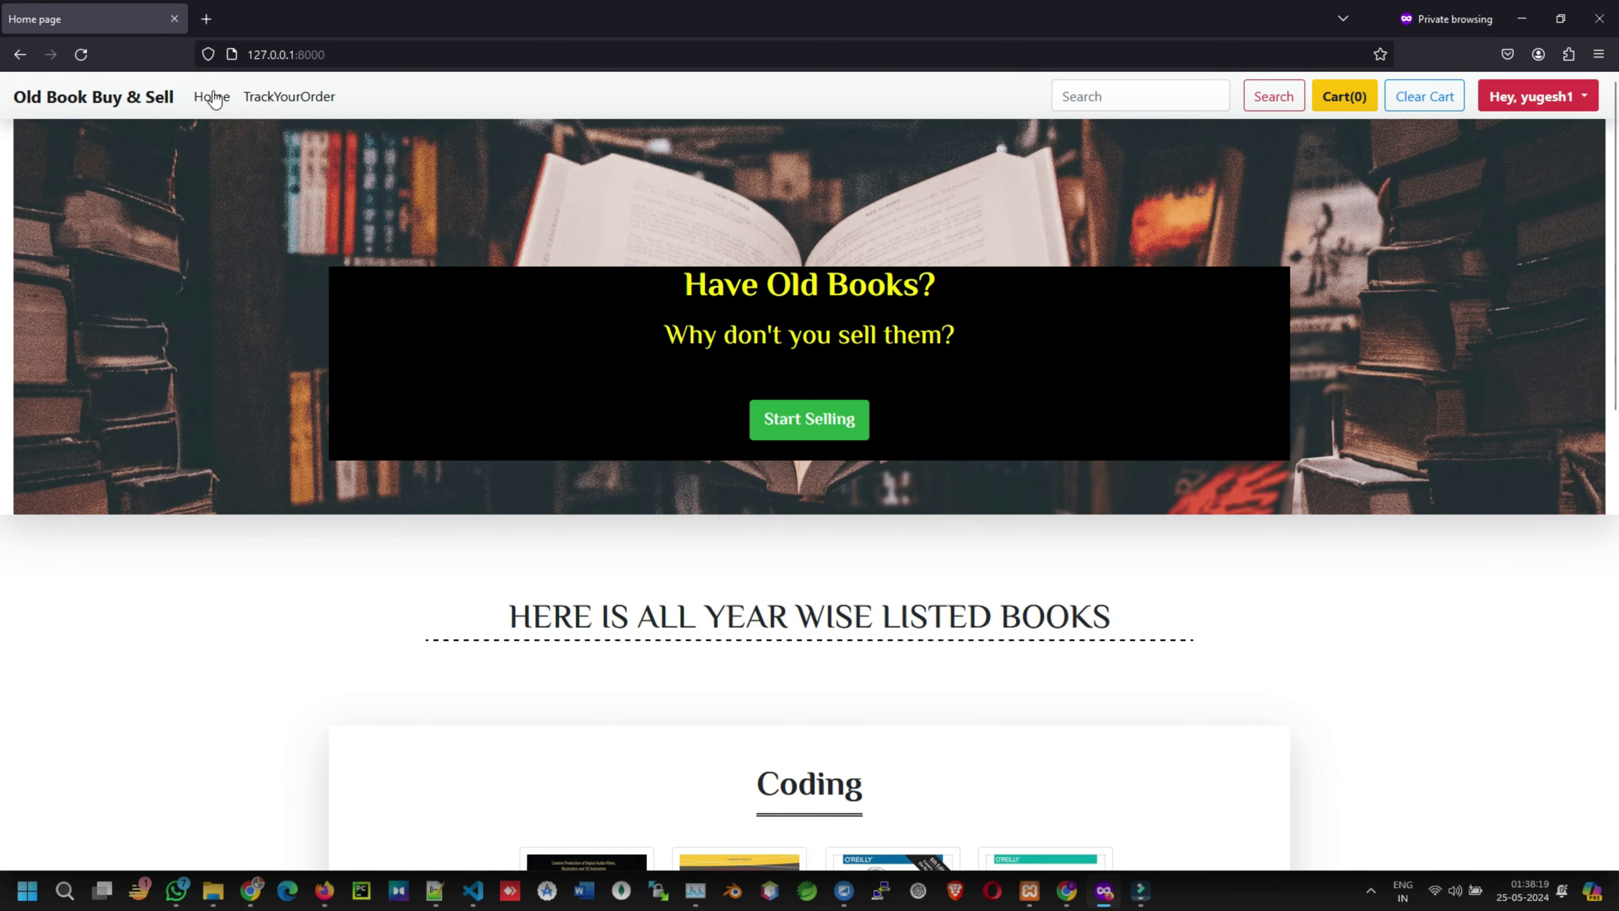
- Look up order 1 on the Track Order page by pasting its ID
left_click(280, 96)
left_click(529, 403)
key("ctrl+v")
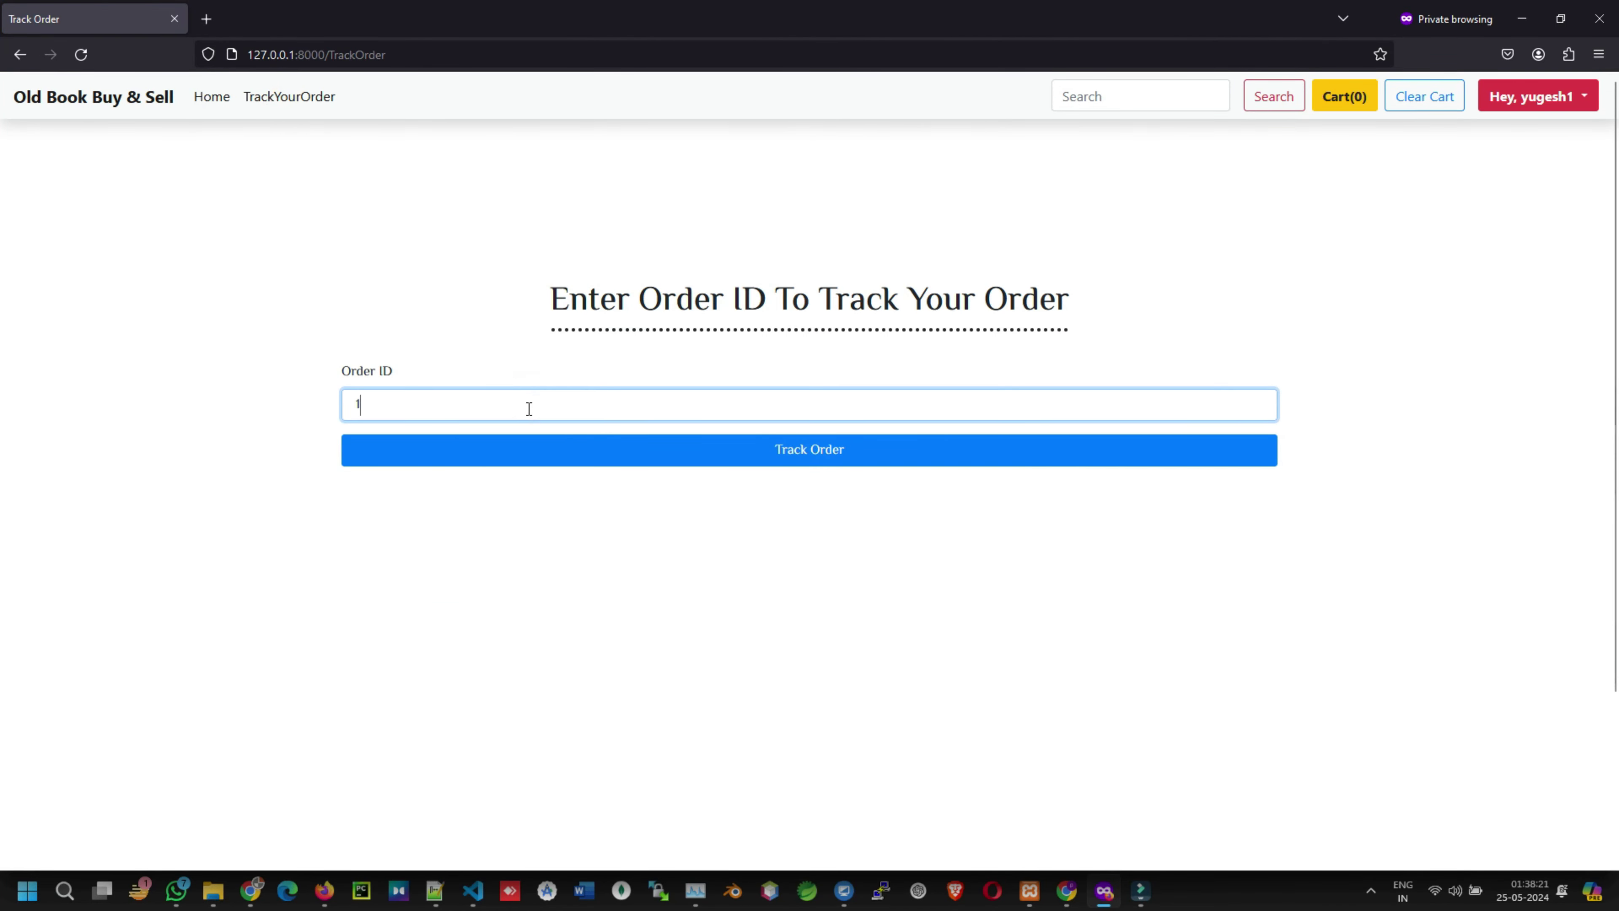
left_click(825, 453)
- Check the empty tracking details heading and return to the home page
left_click_drag(344, 162, 762, 194)
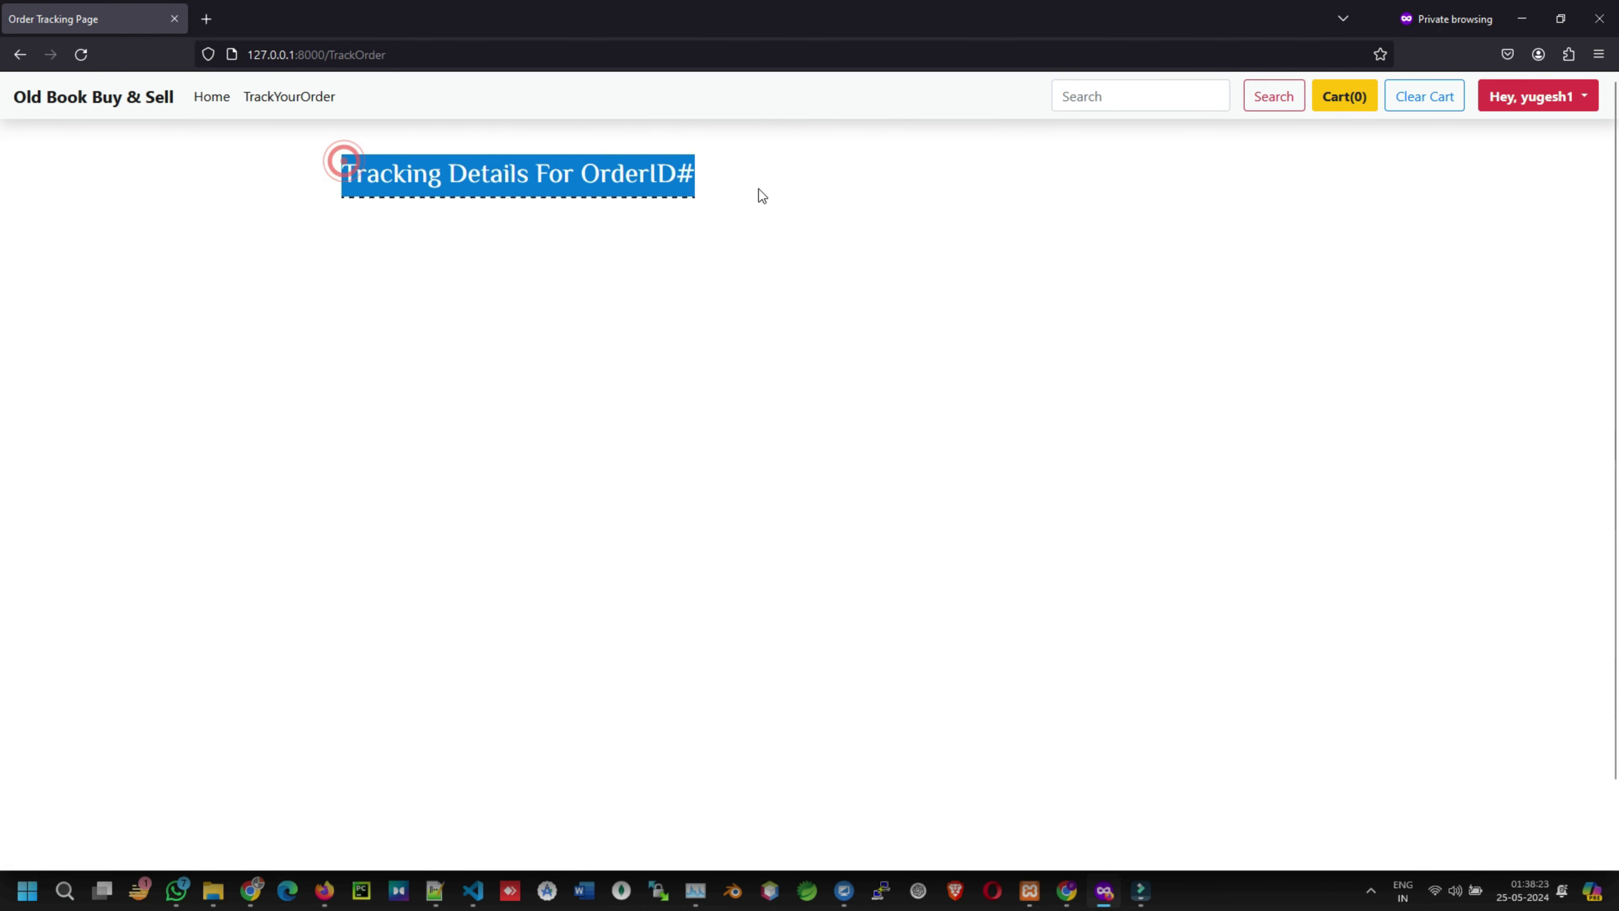
left_click(759, 189)
left_click_drag(343, 163, 682, 180)
left_click(740, 188)
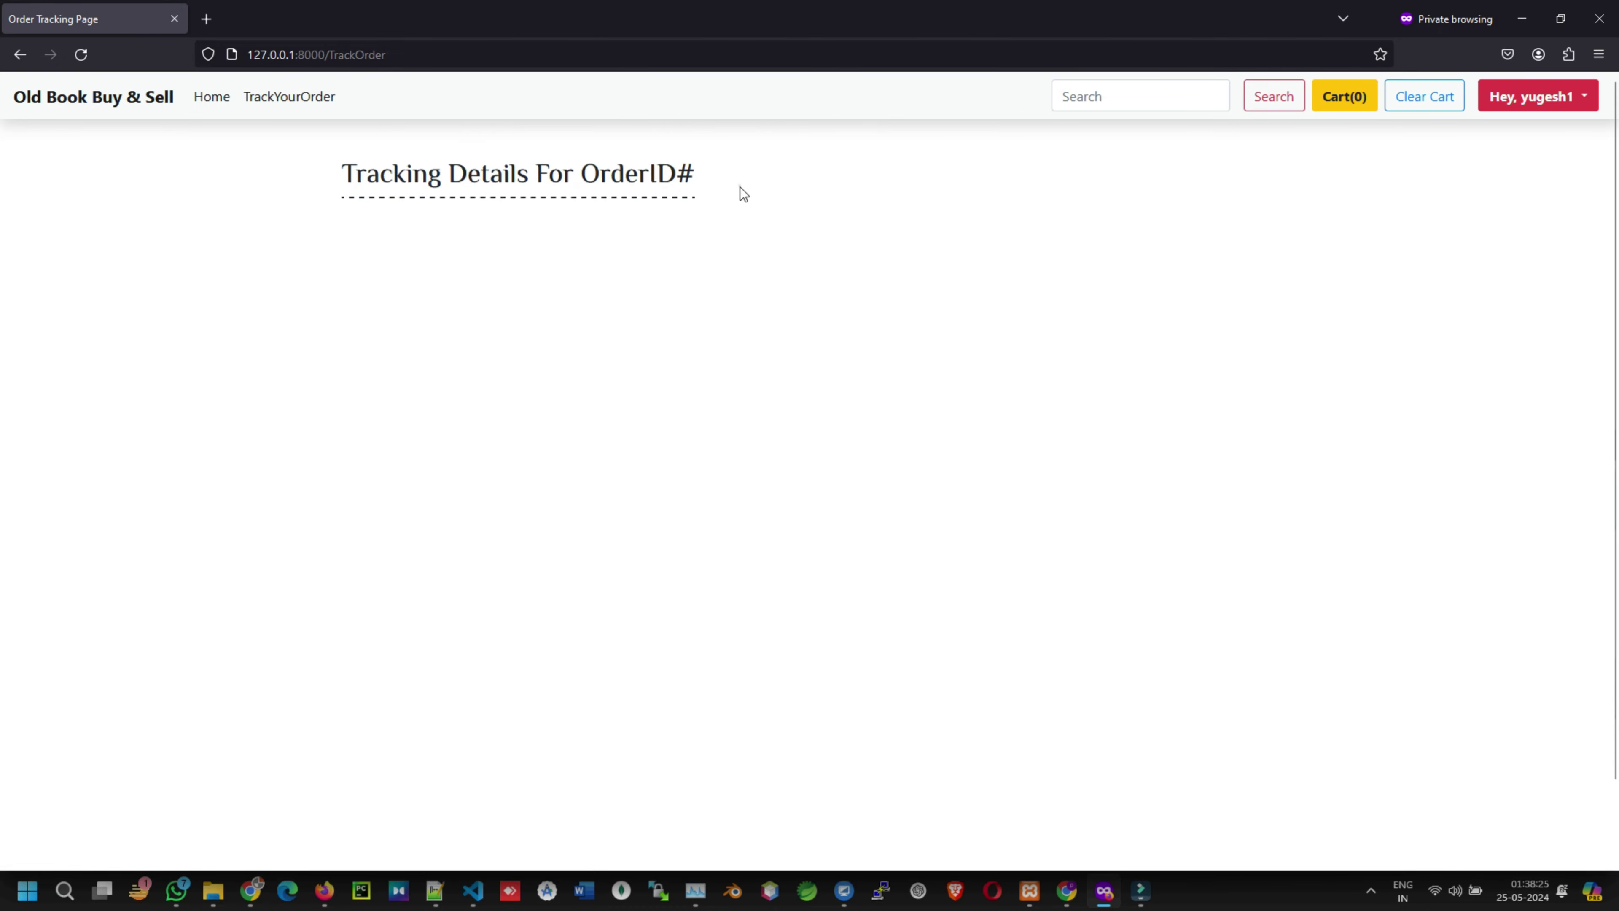
left_click(130, 98)
- Choose Sell Book from the account dropdown and focus the book name field
scroll(1023, 557, "down", 5)
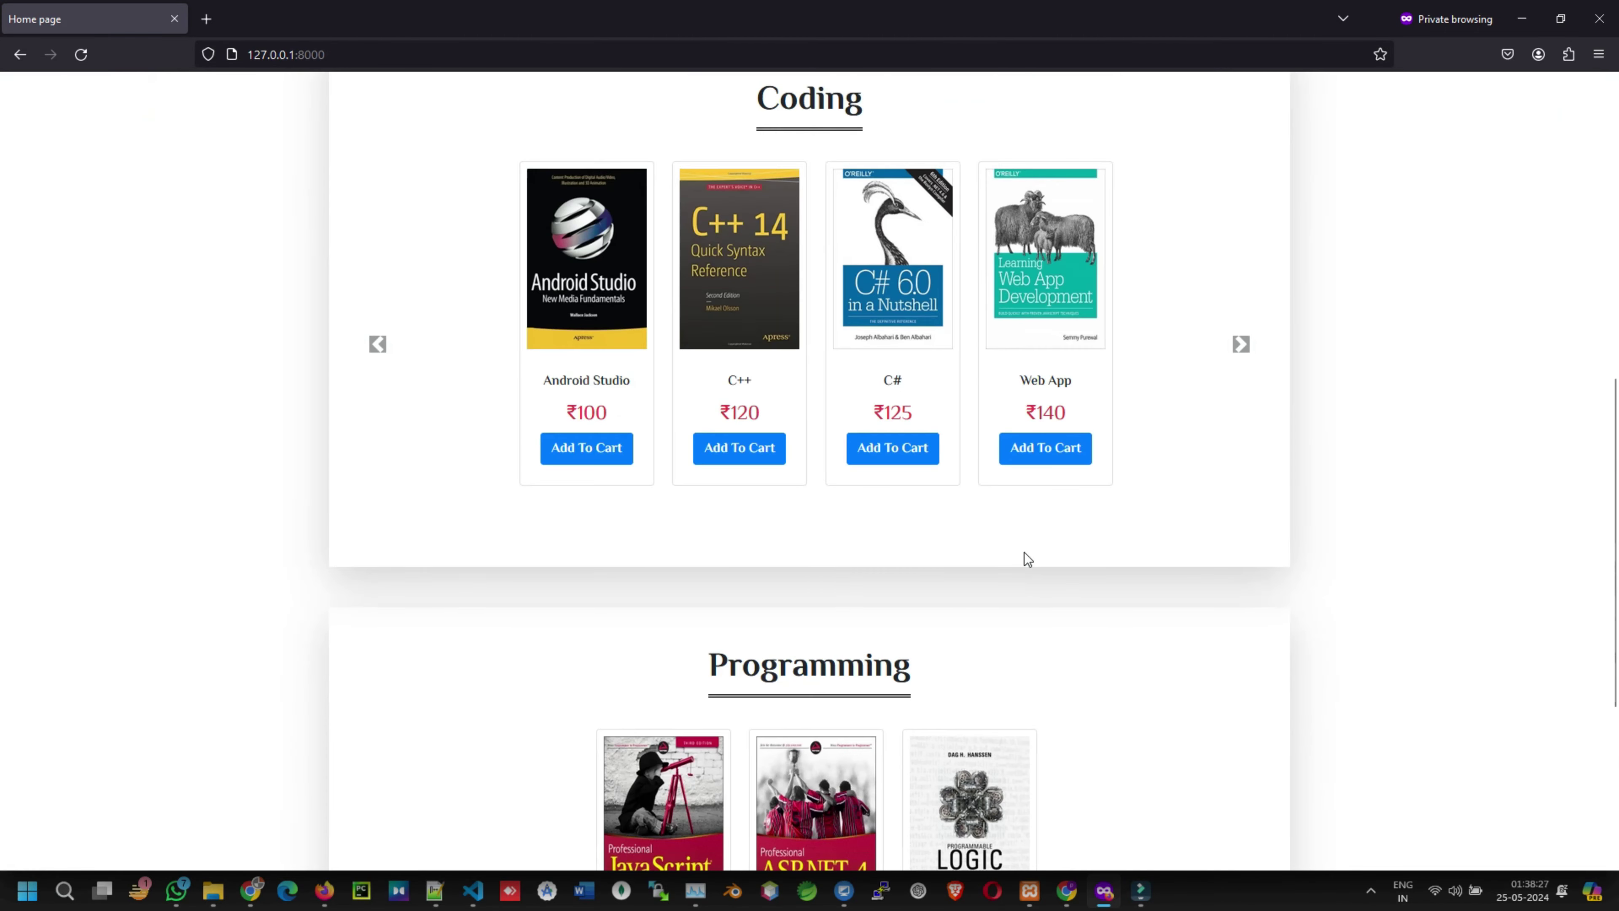
scroll(1501, 128, "up", 4)
scroll(1501, 128, "up", 3)
left_click(1530, 96)
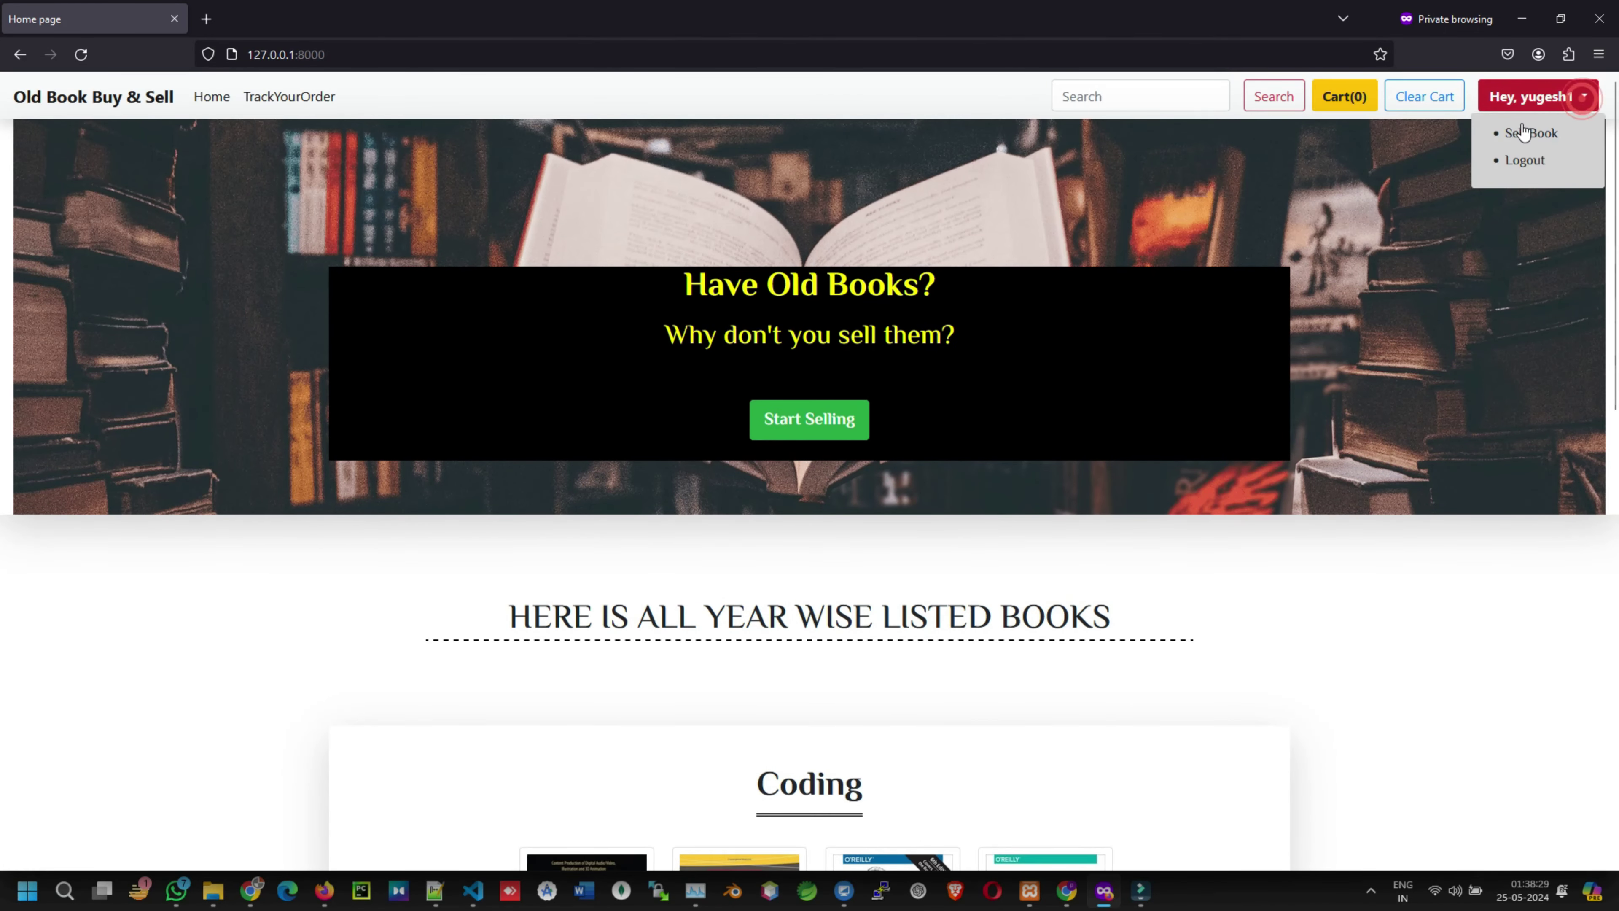
left_click(1514, 132)
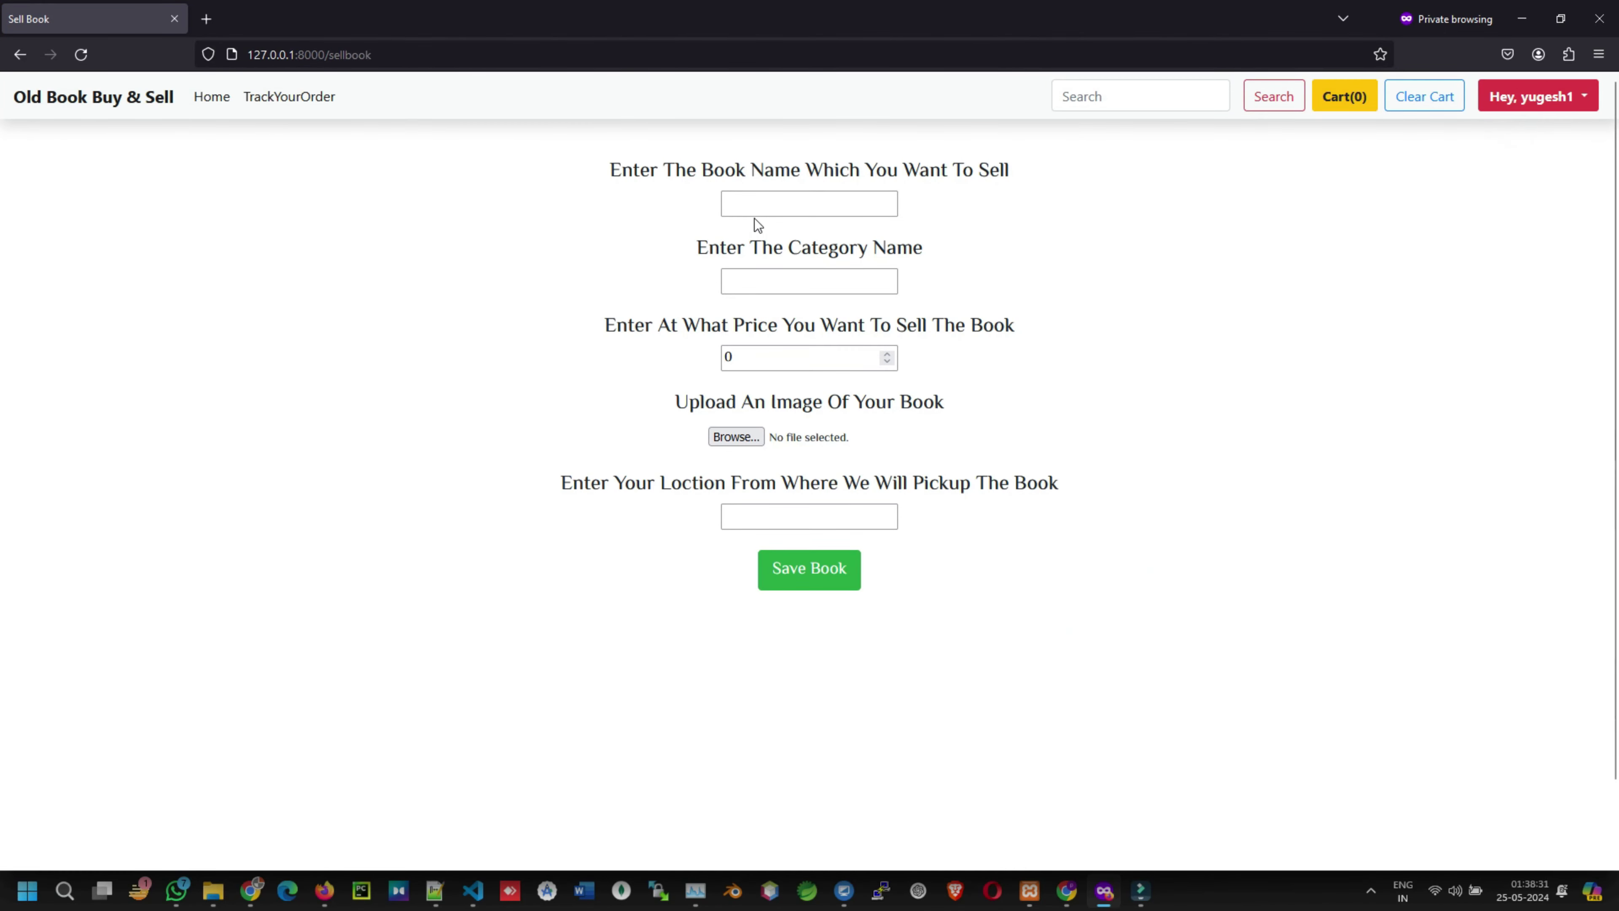
left_click(742, 207)
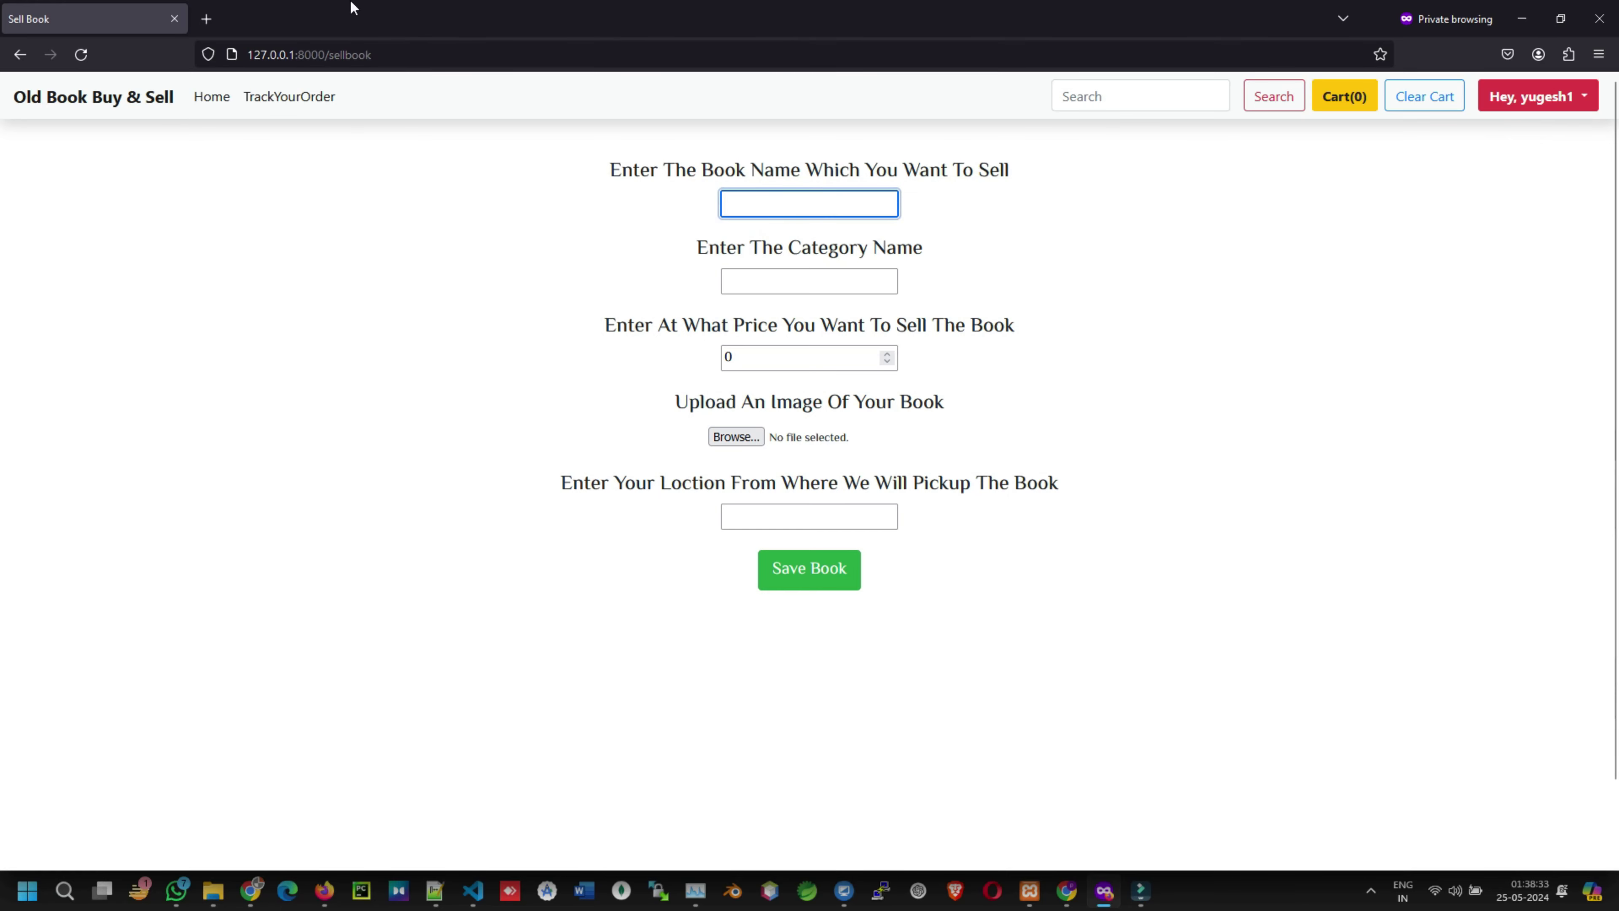
- Look at the img folder in File Explorer, then return to Firefox
mouse_move(213, 891)
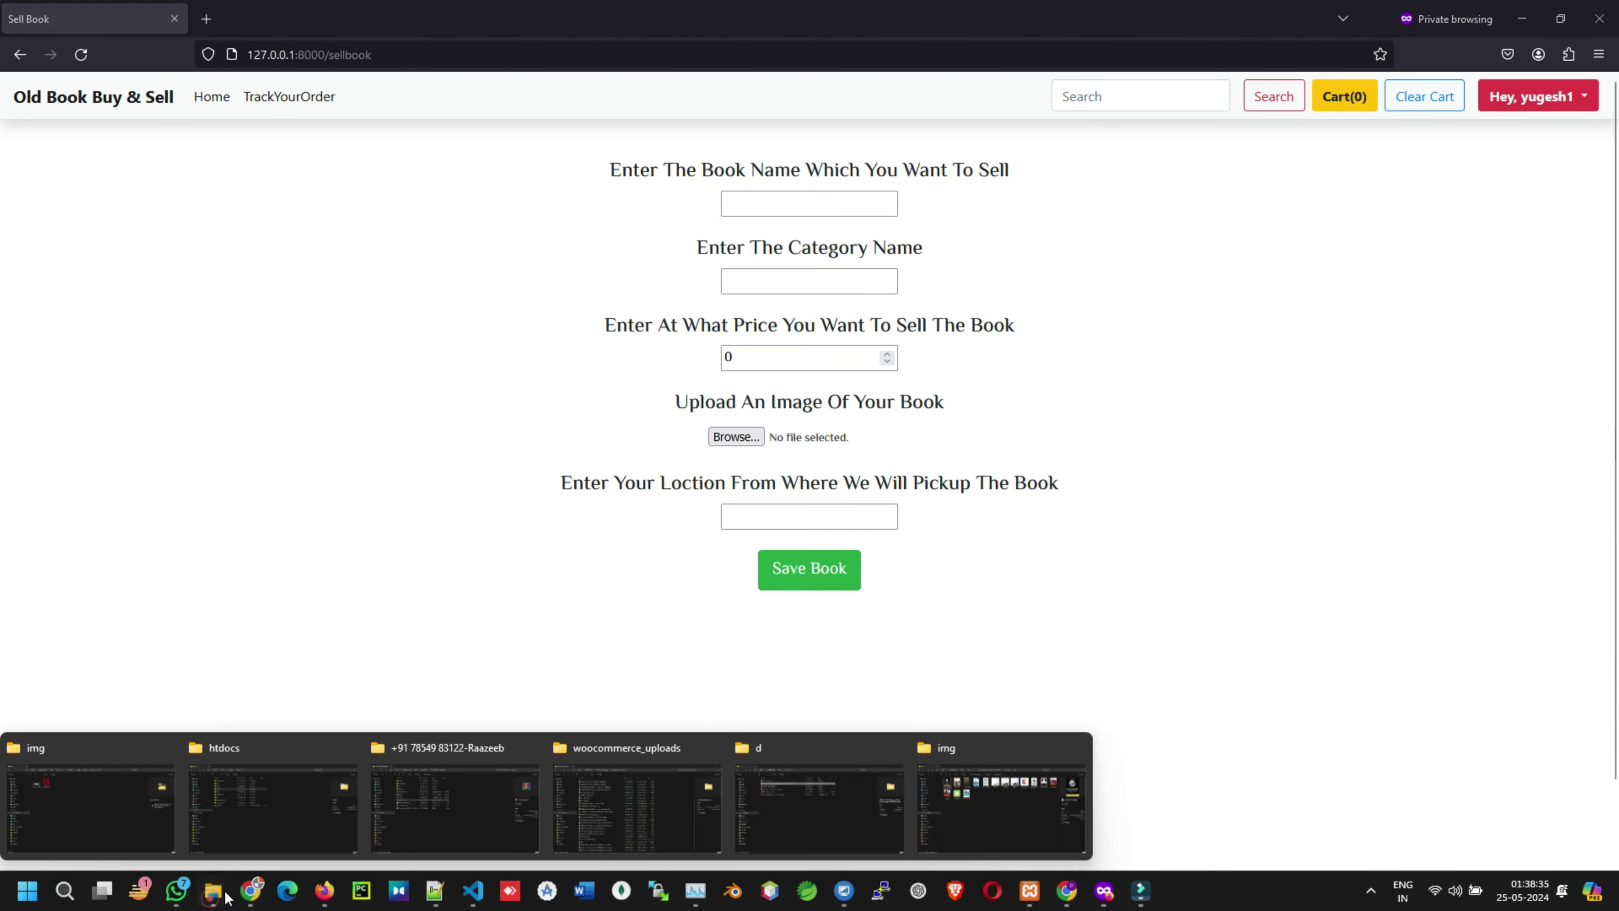
left_click(1014, 804)
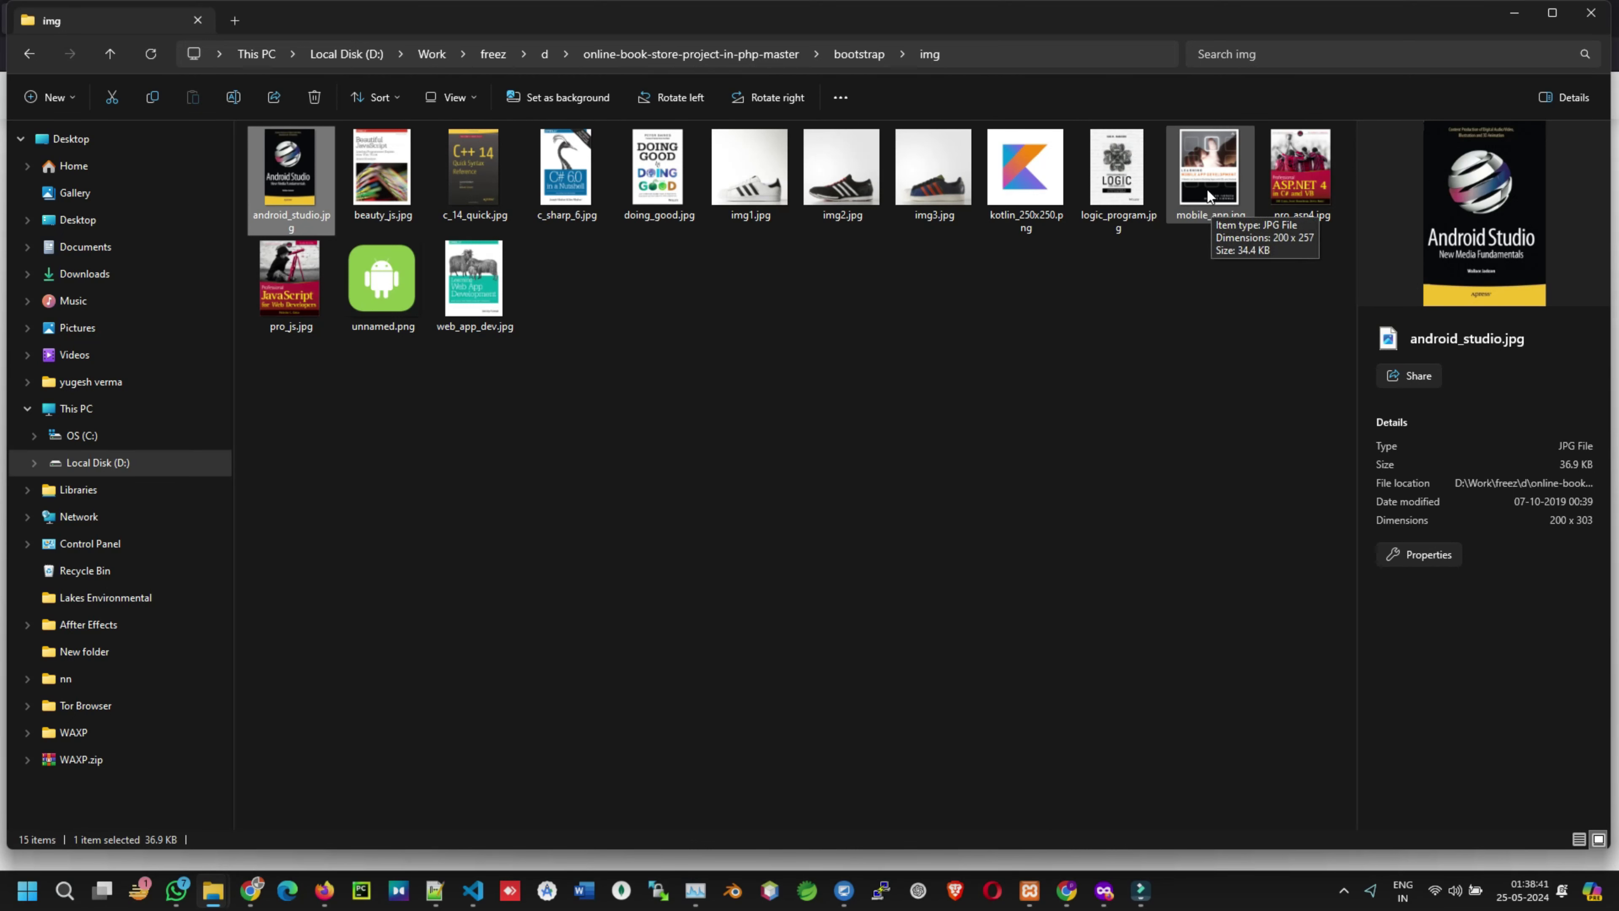
left_click(1102, 891)
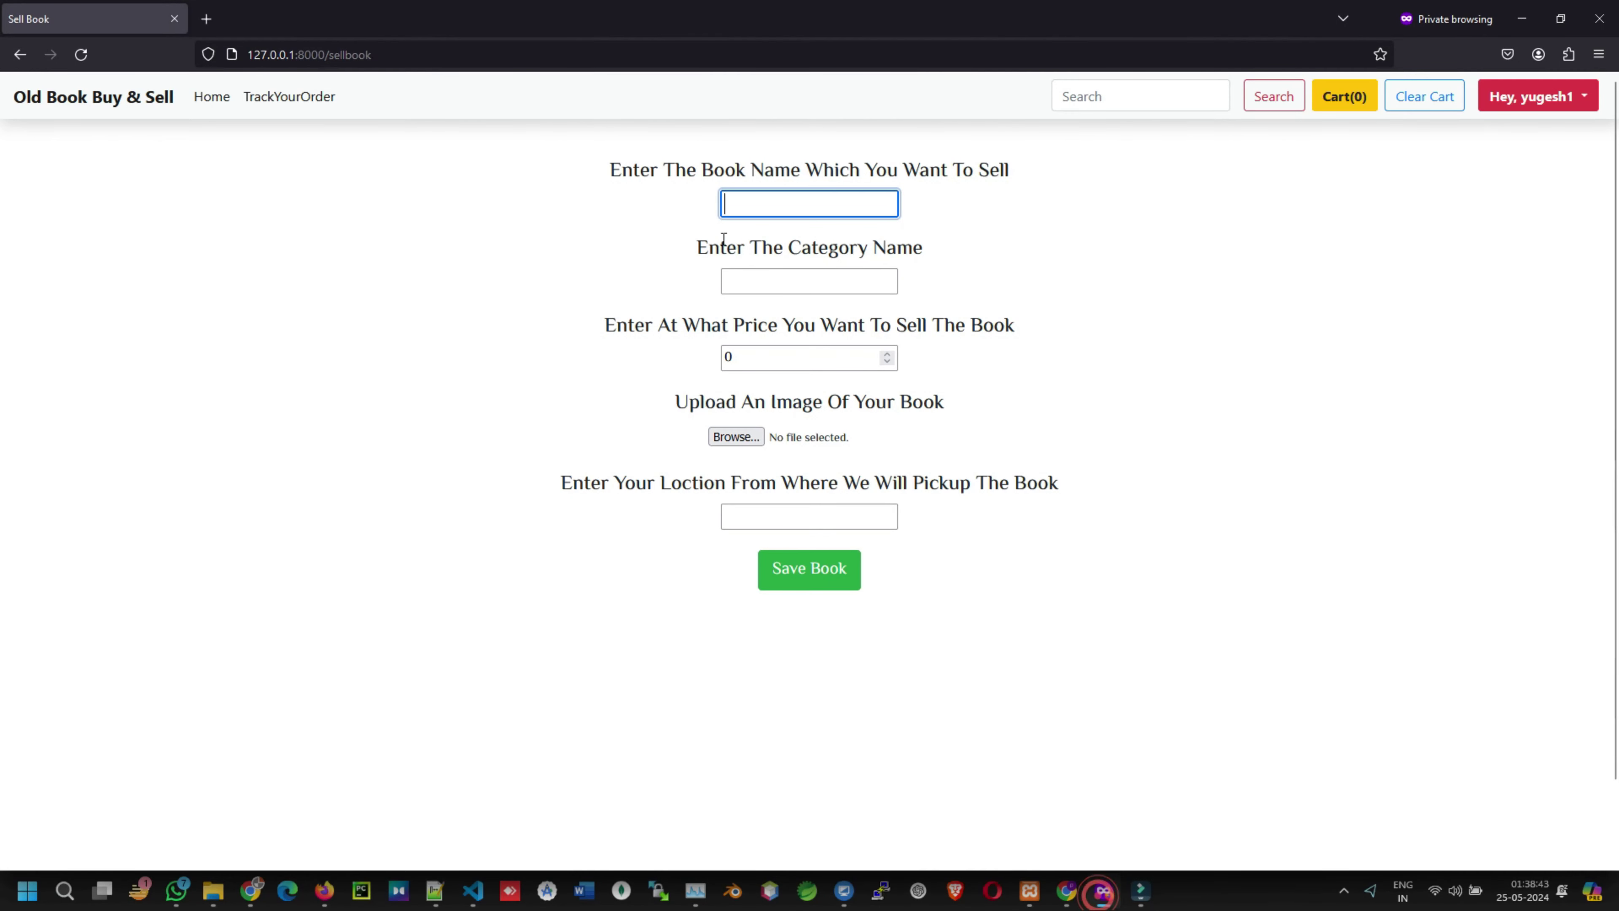
- Enter book name 'Mobile Ap', category 'Coding' and price 167
type("Mobile App")
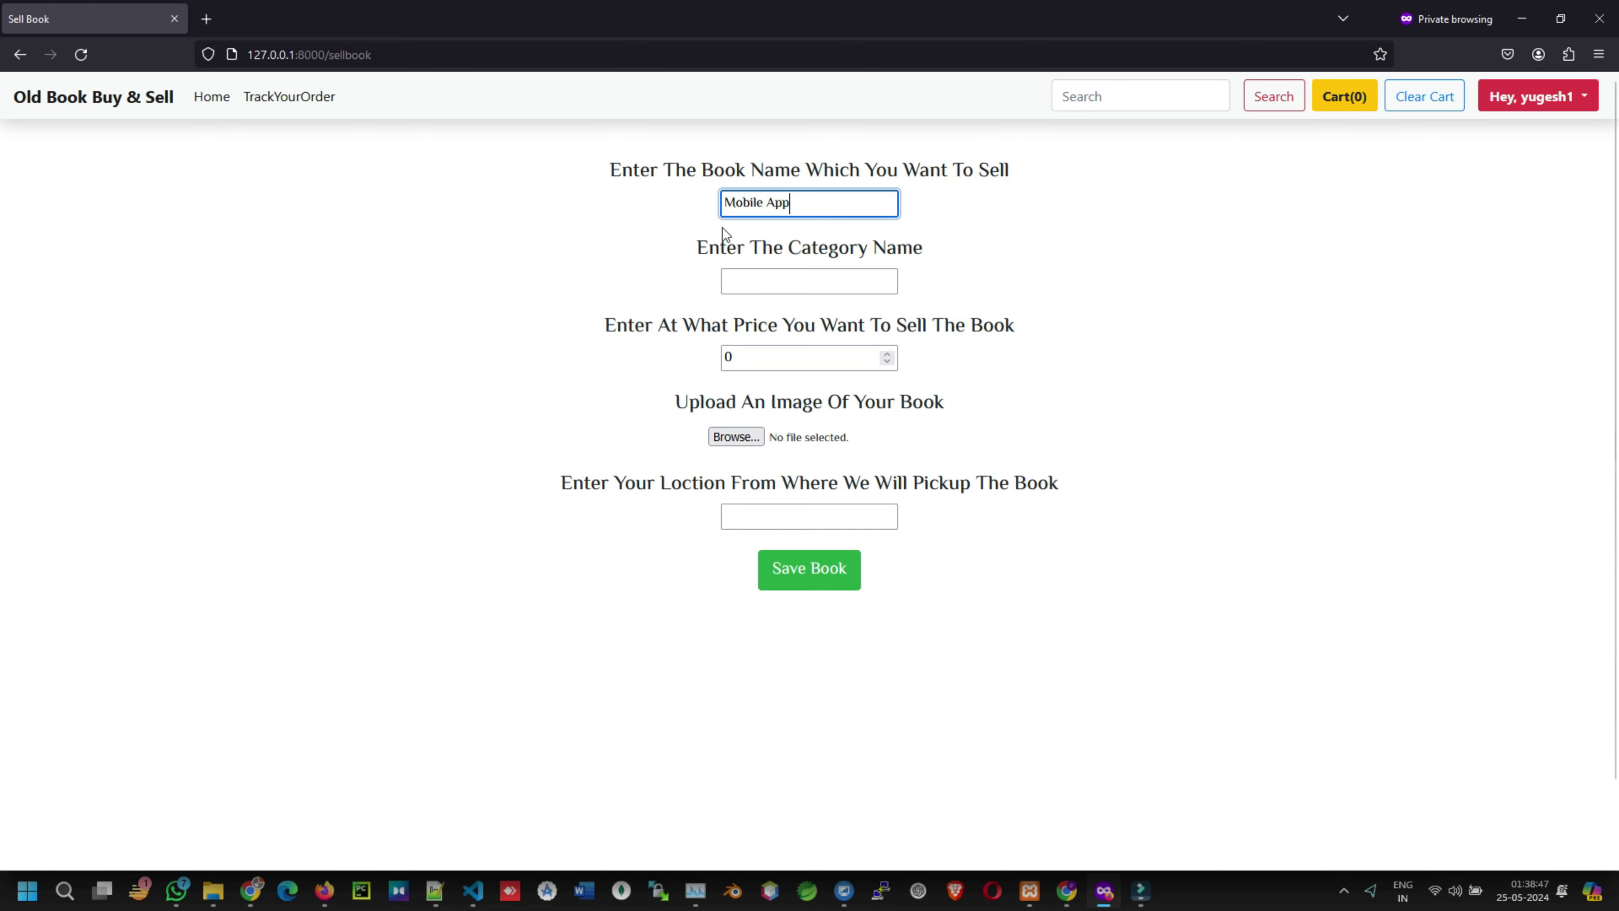
left_click(777, 276)
type("Codi")
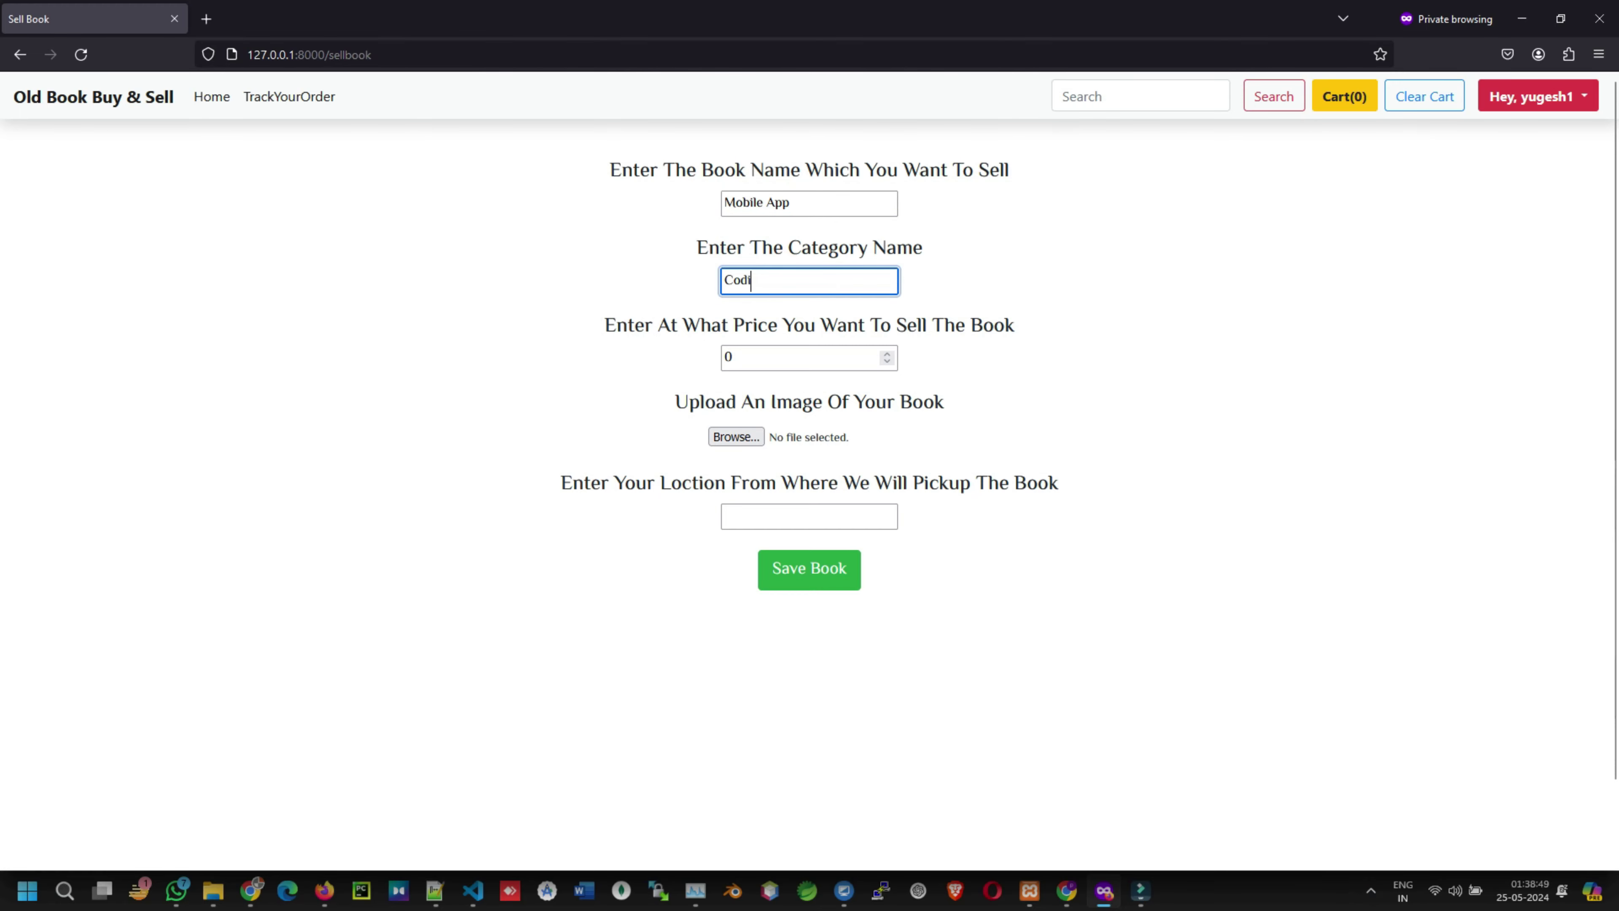
type("ng")
left_click(740, 357)
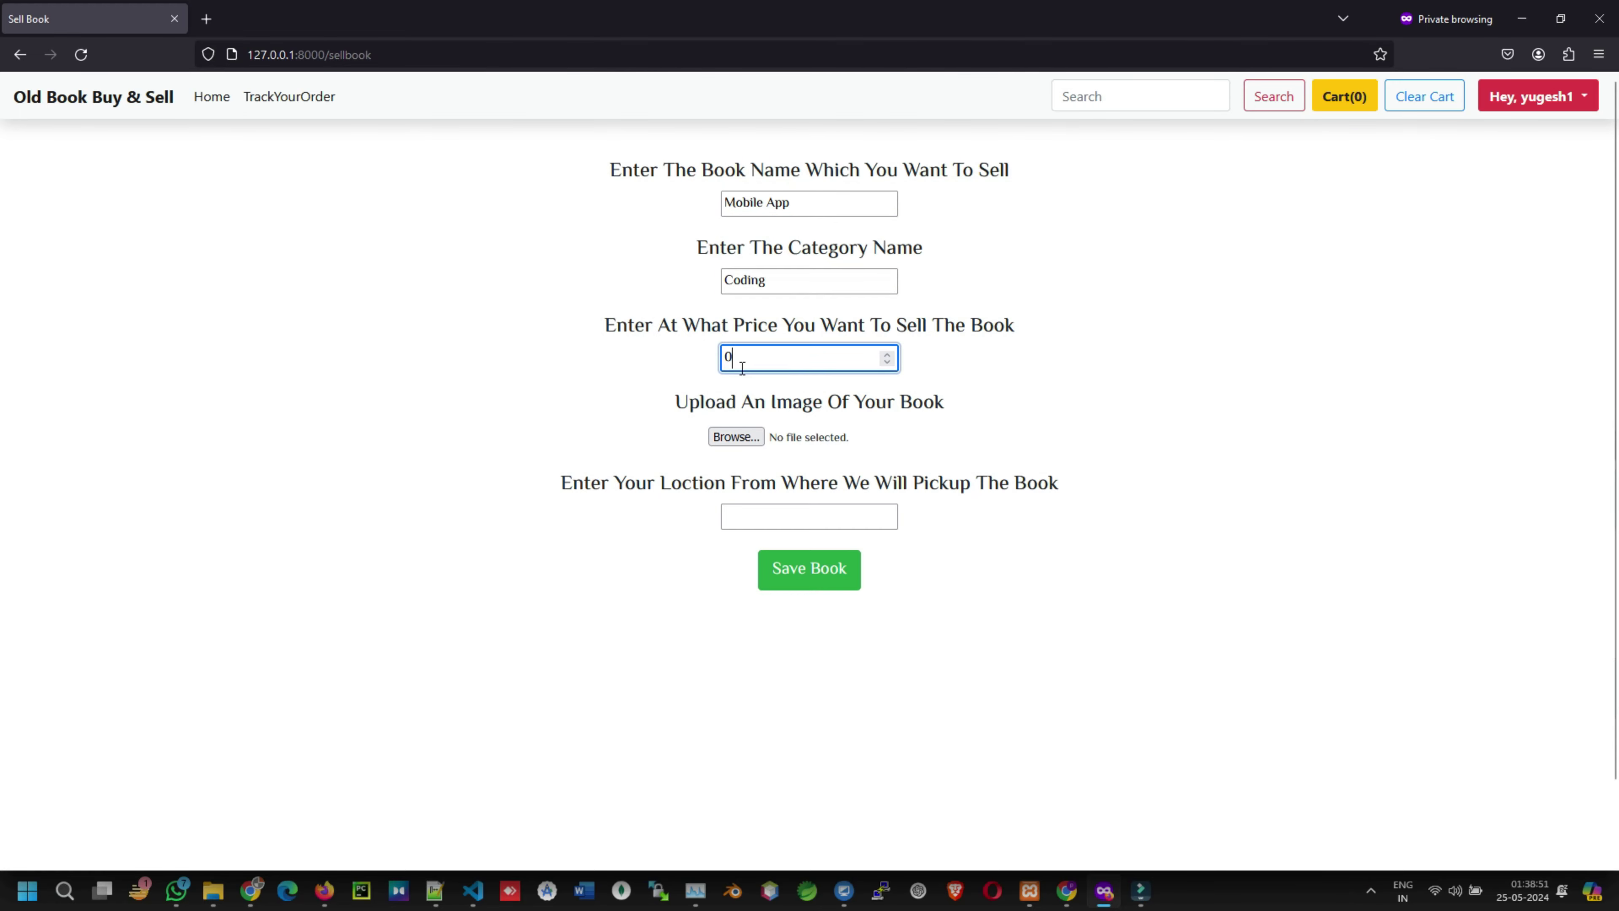
key("ctrl+a")
type("167")
- Attach the mobile_app.jpg cover, enter the pickup location, and save the book
left_click(735, 437)
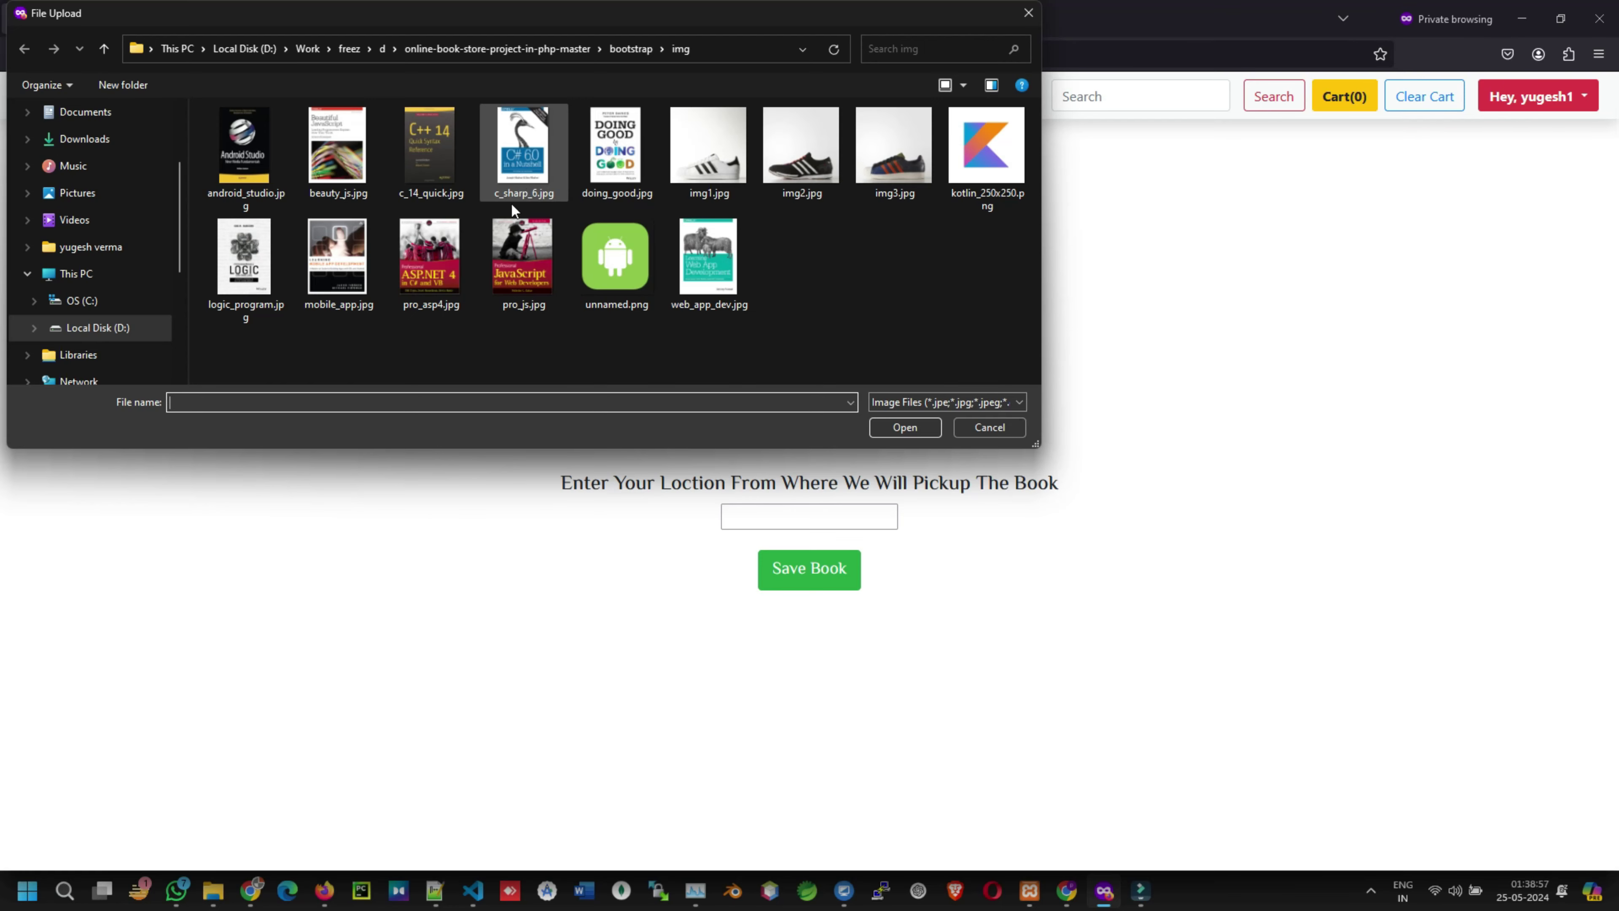
left_click(329, 267)
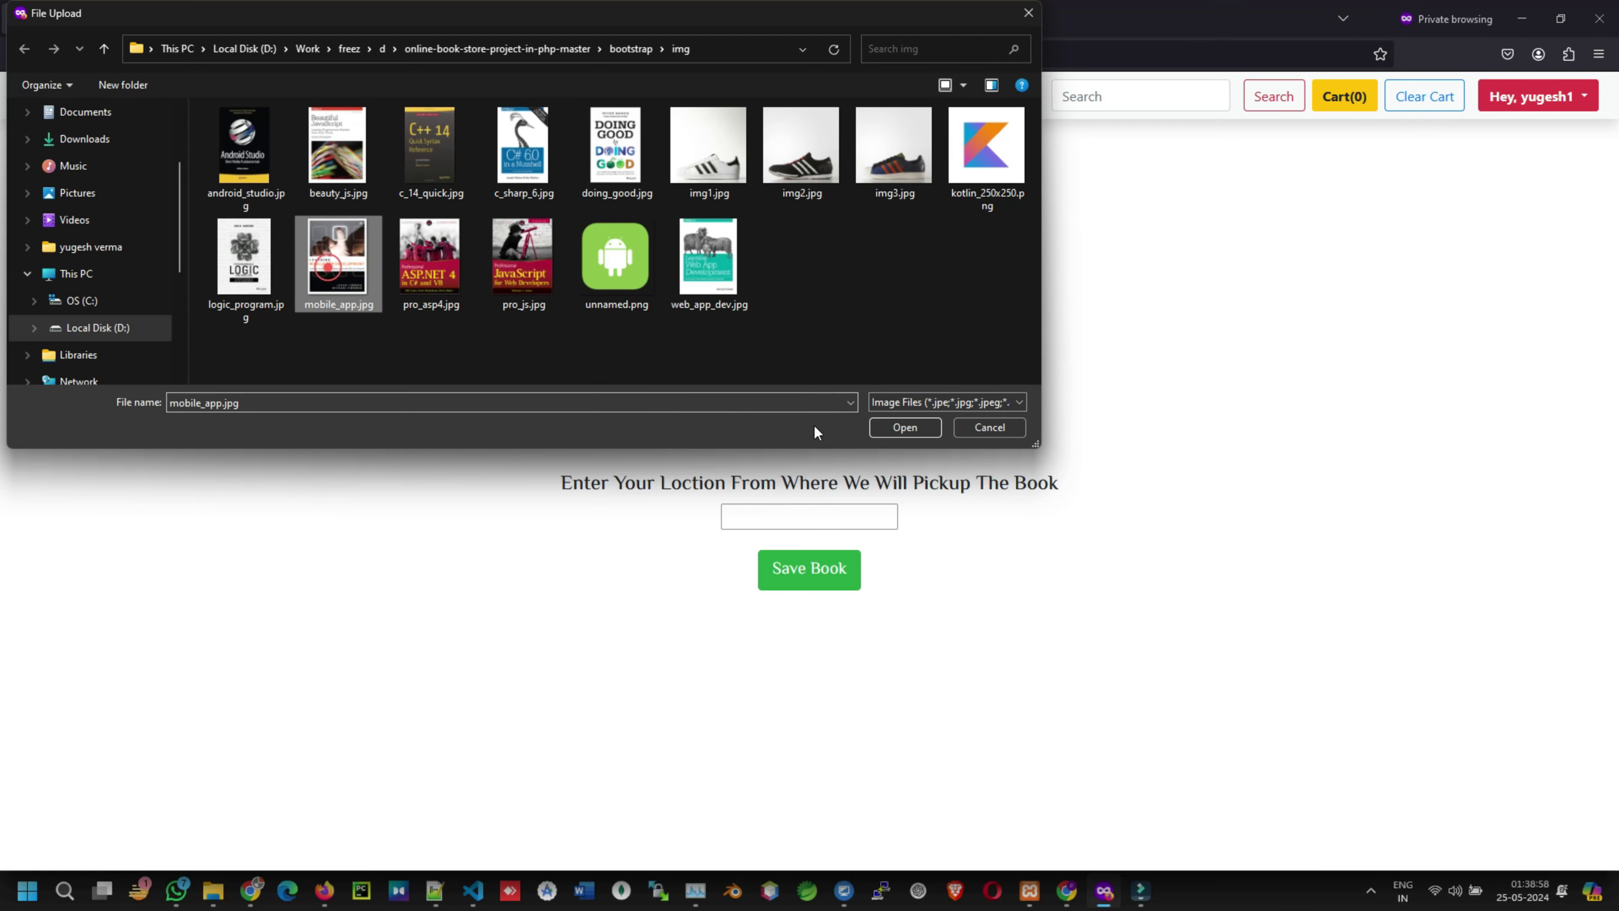
left_click(904, 430)
left_click(763, 519)
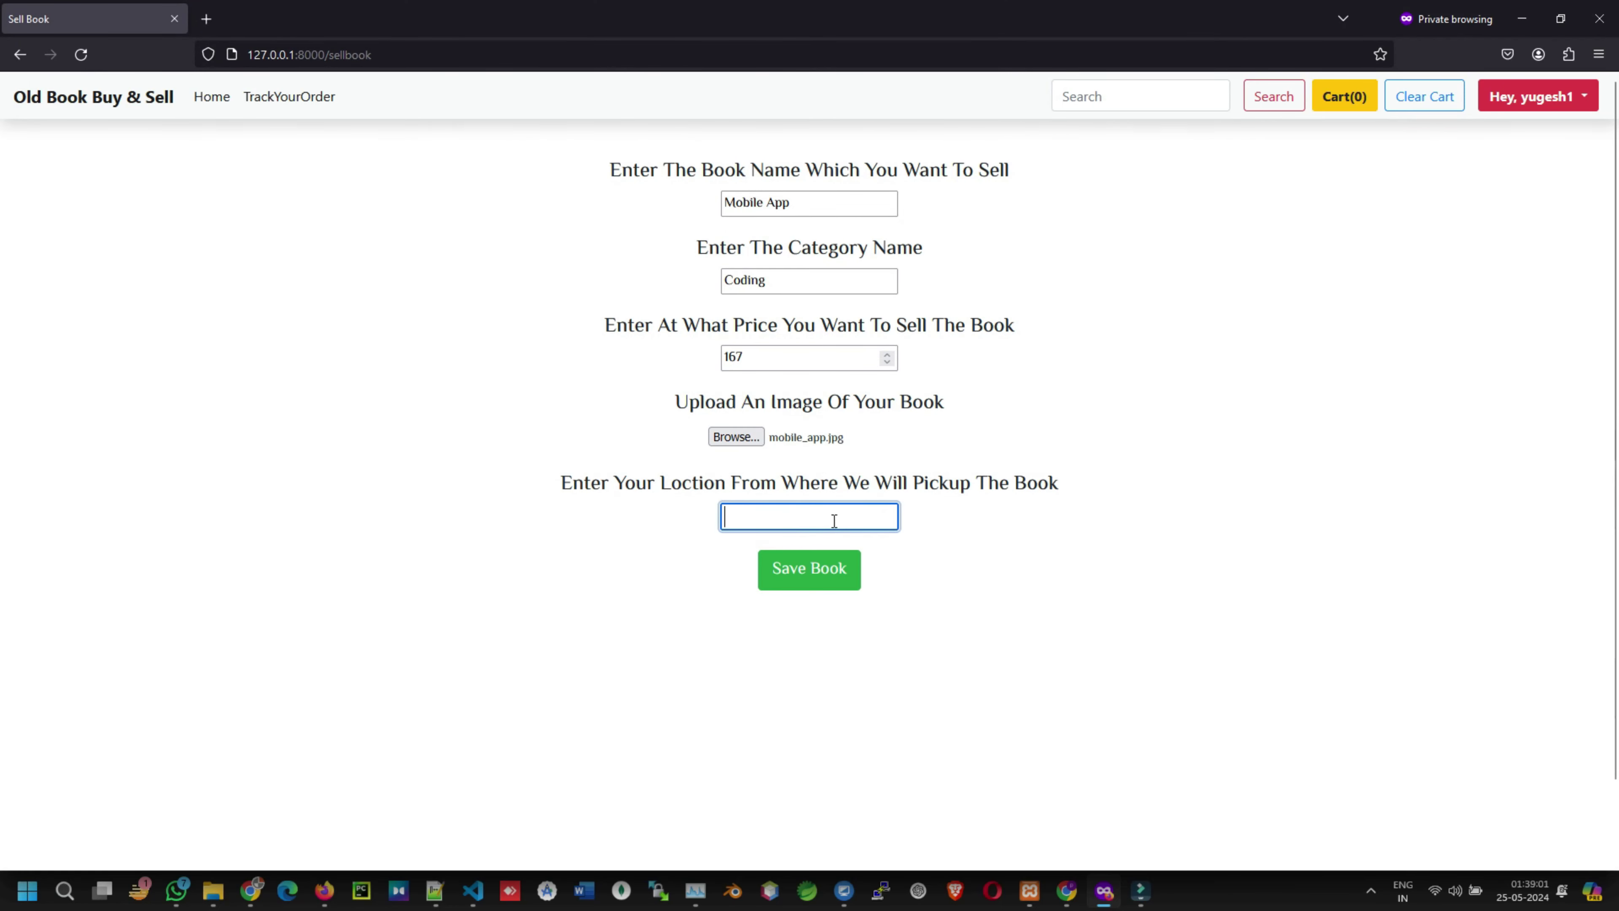
type("bhilai")
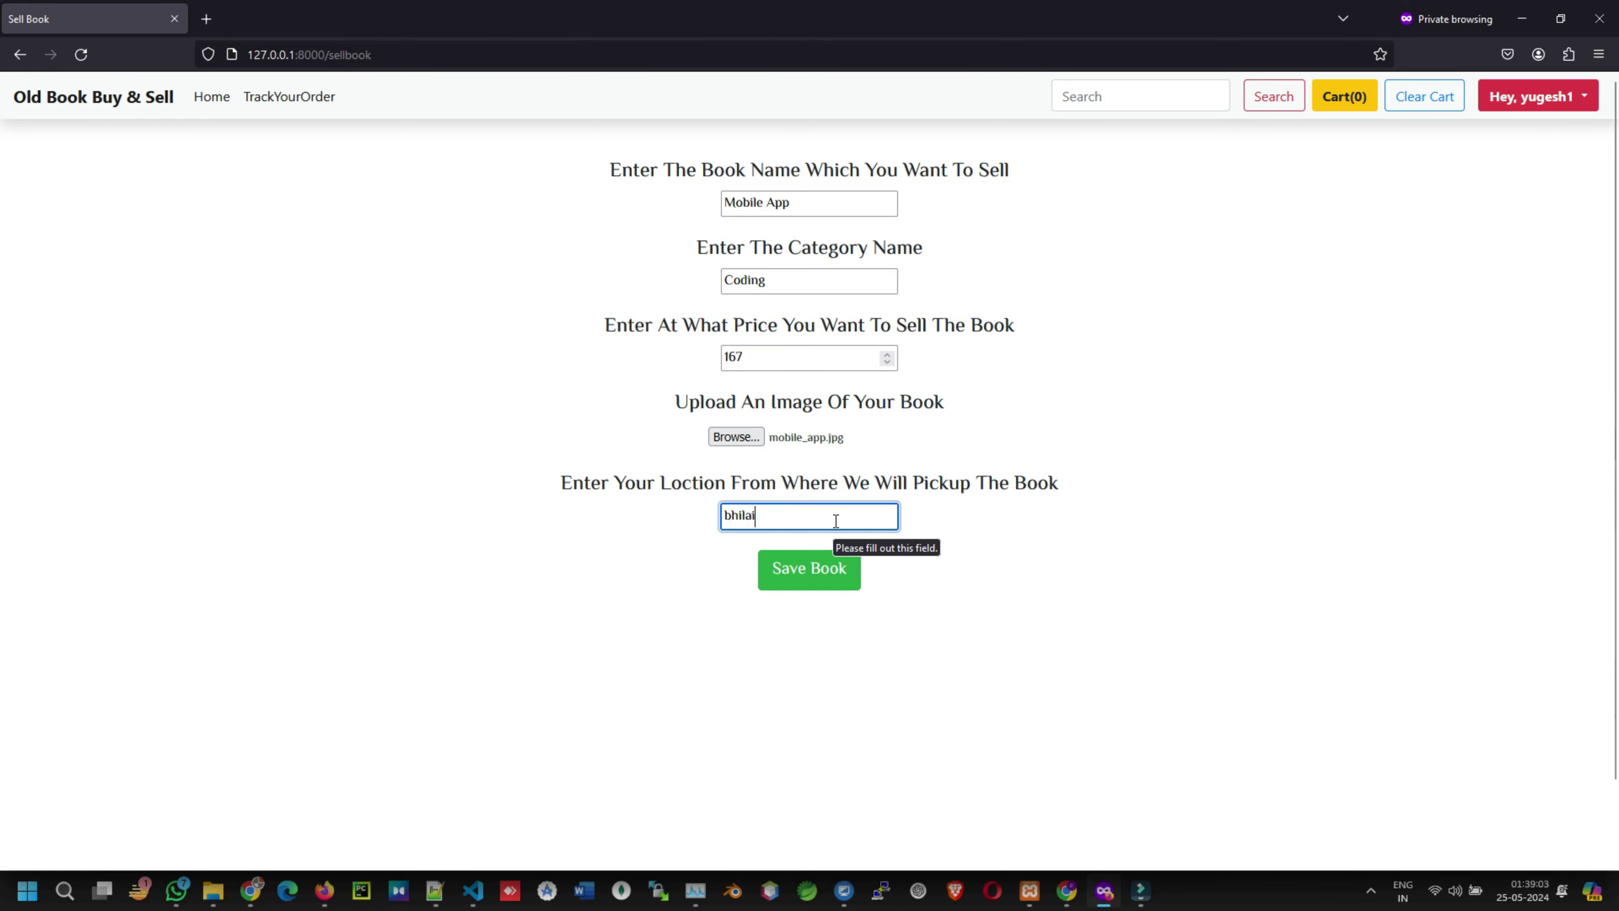
left_click(822, 577)
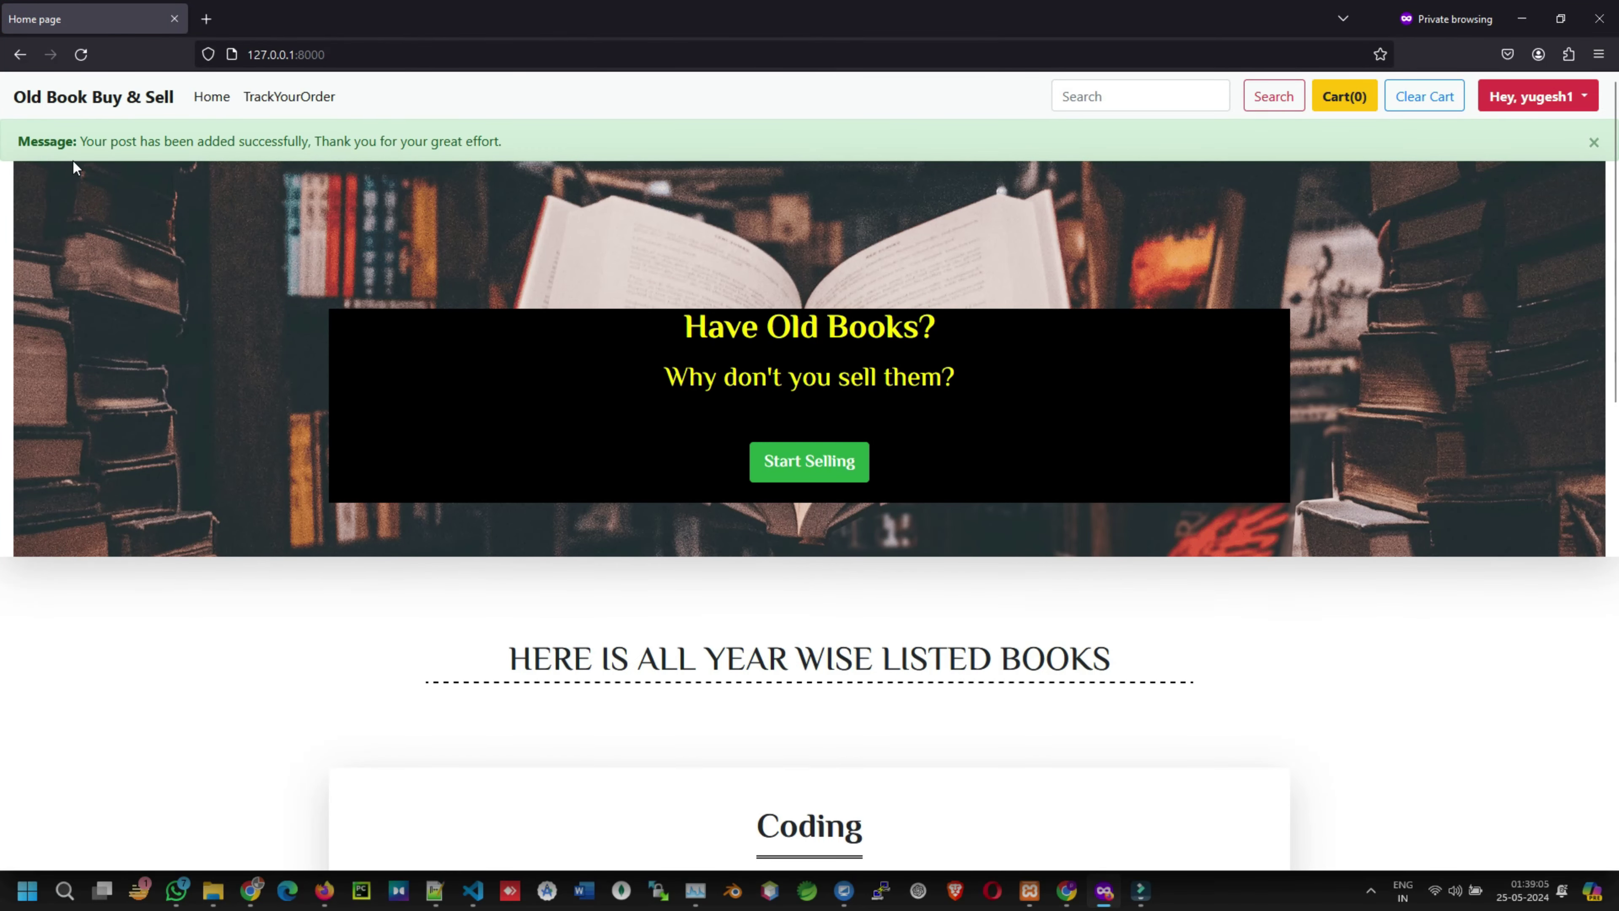
- Check the post-added message and the ₹167 Mobile App book among the Coding listings
left_click_drag(120, 139, 553, 137)
scroll(835, 762, "down", 5)
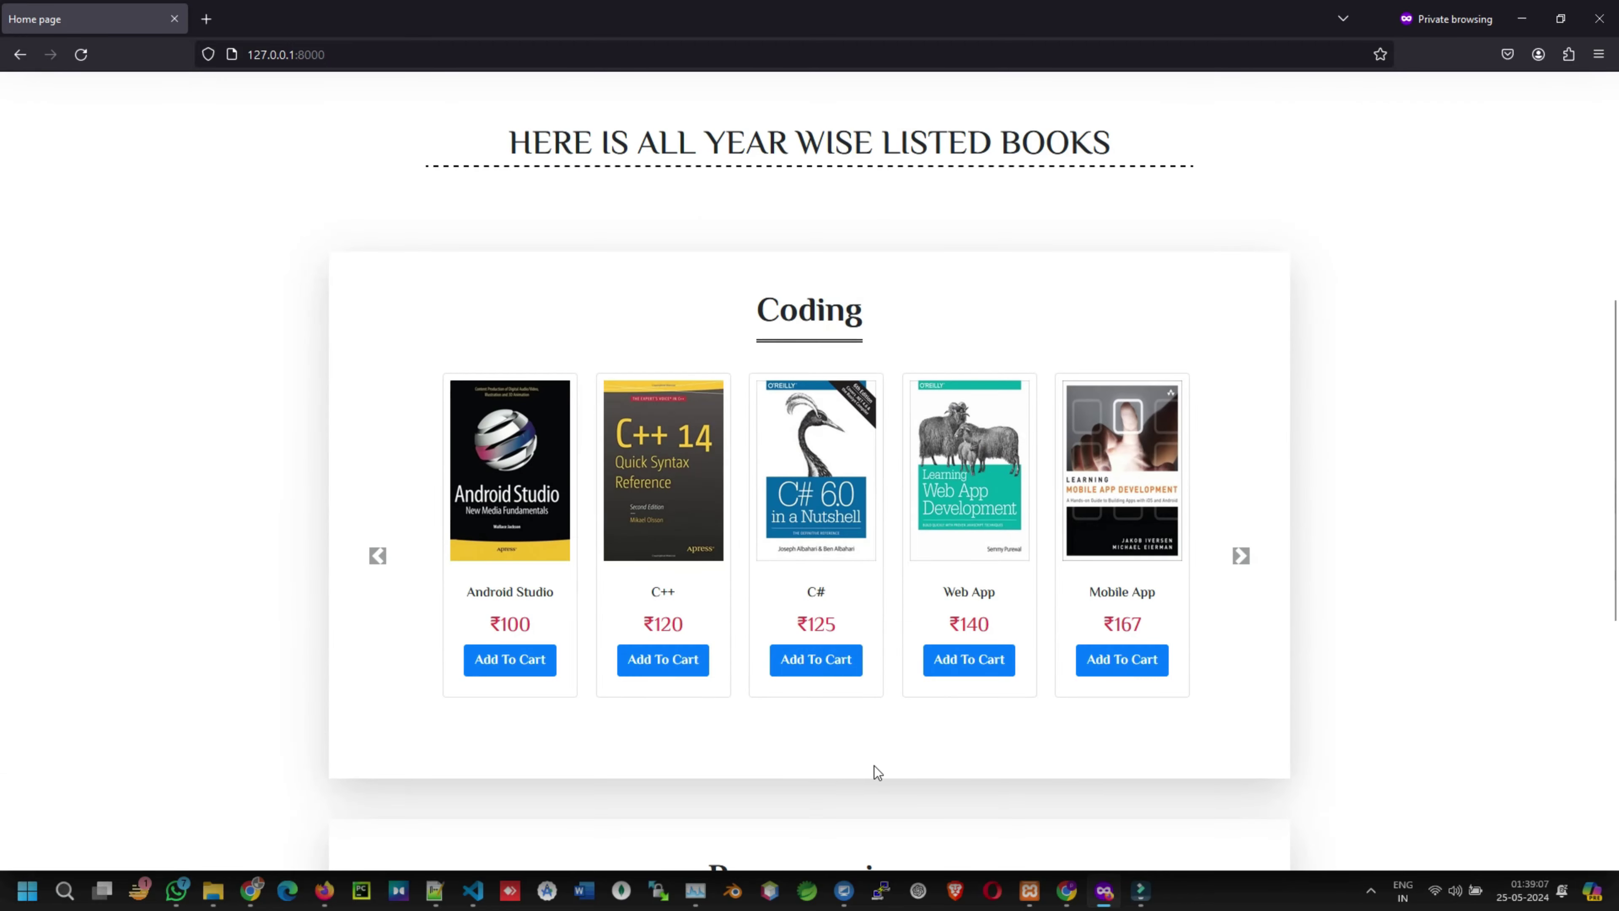
left_click_drag(1092, 584, 1164, 600)
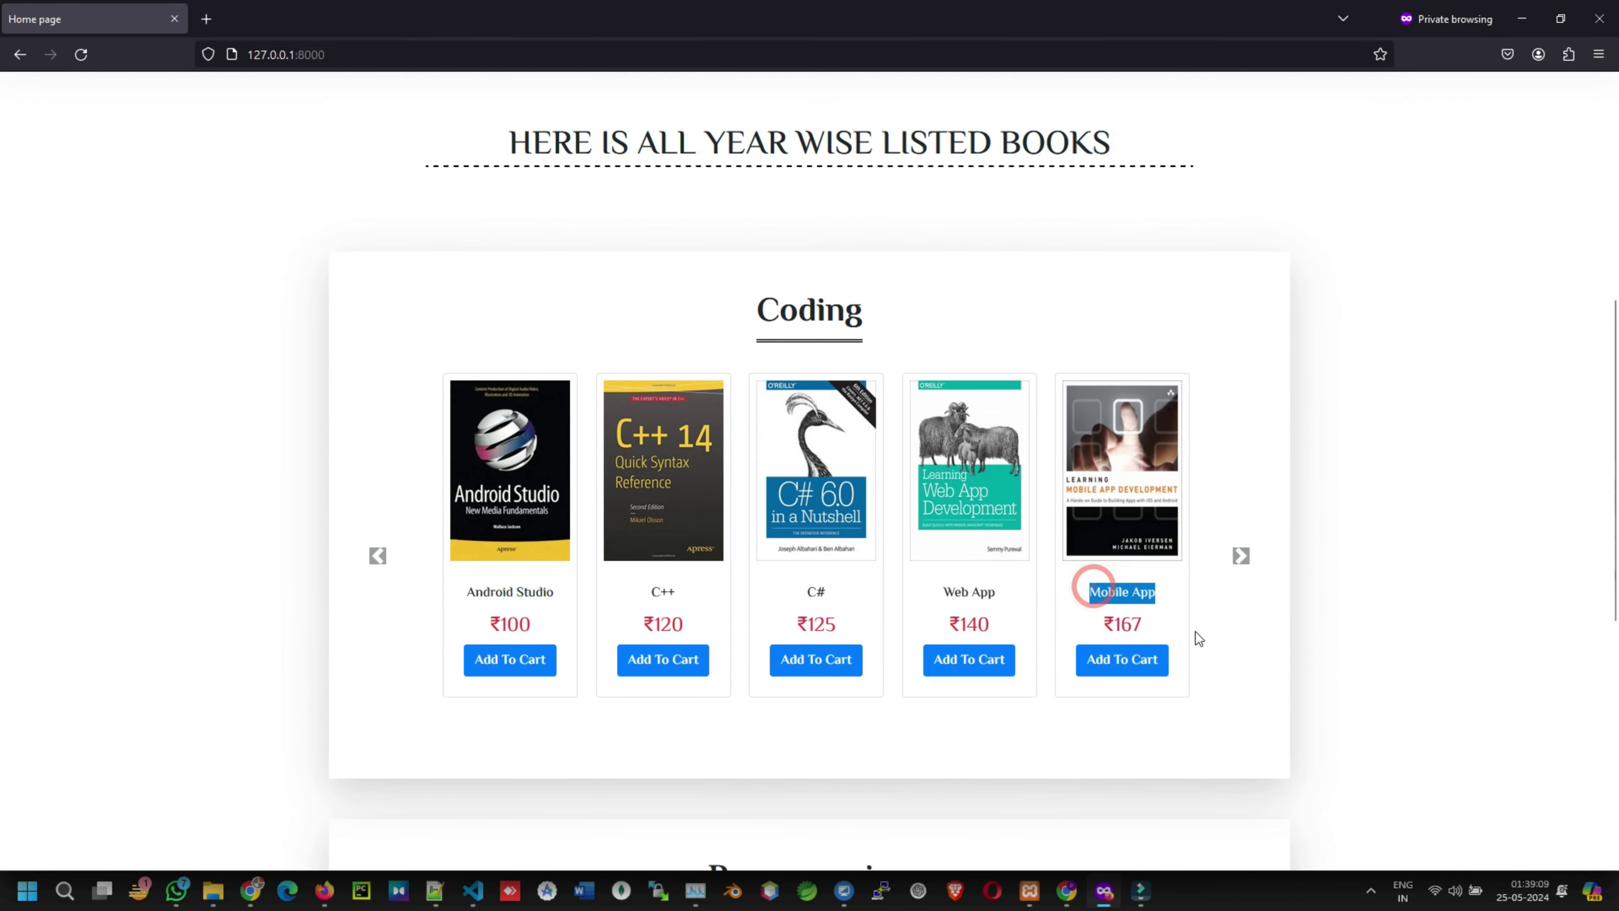
scroll(1196, 634, "up", 5)
left_click(1559, 102)
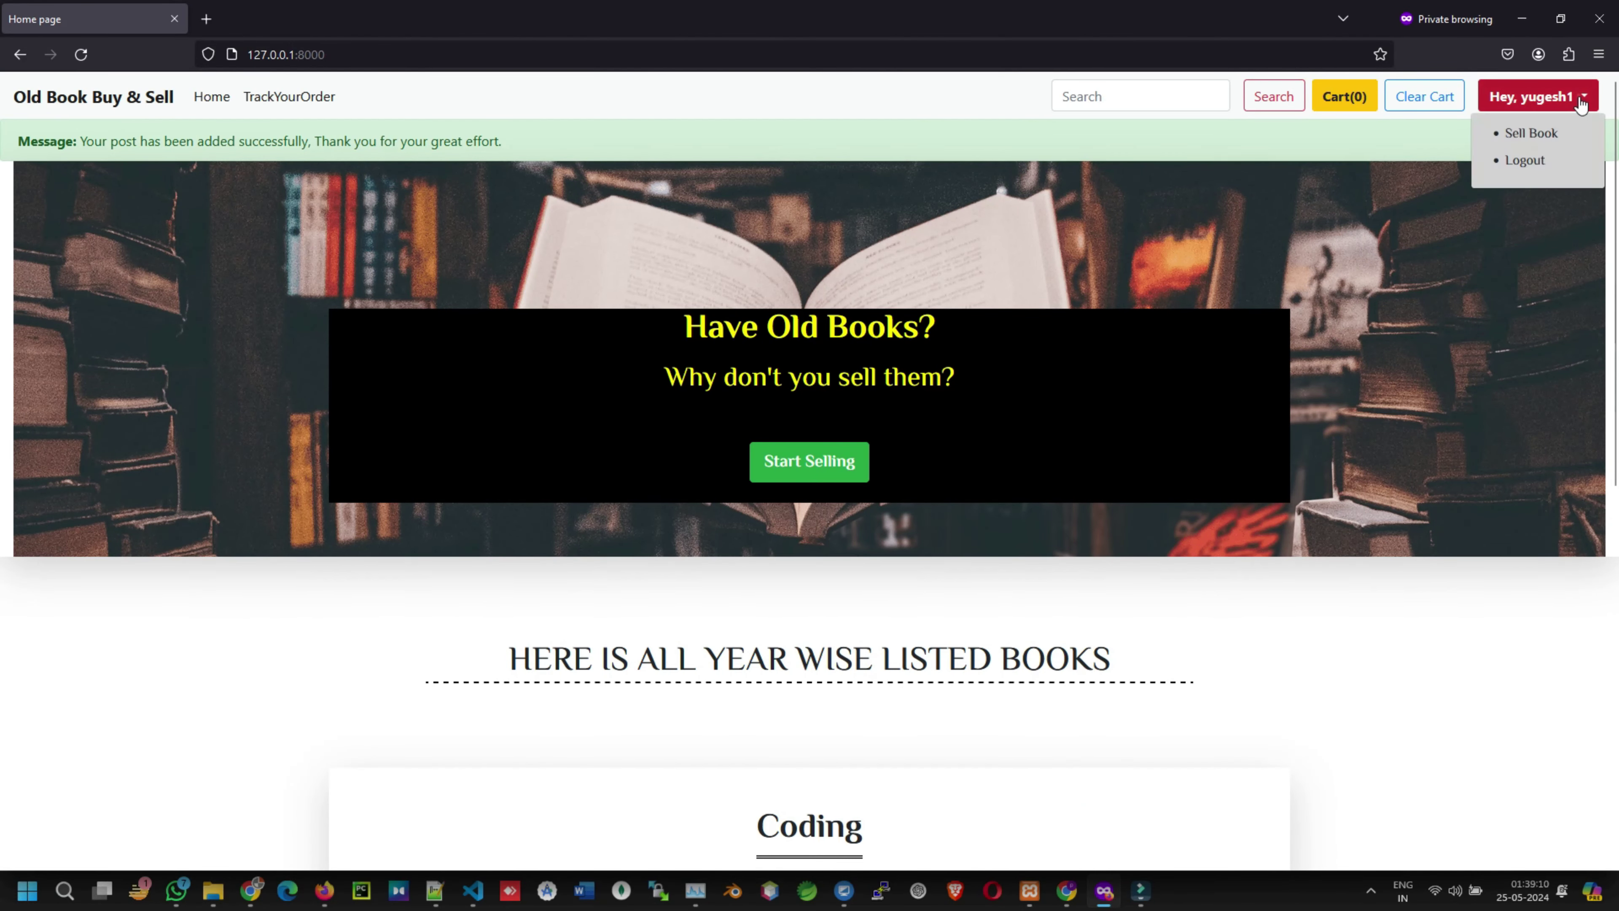
- Log out of the seller account and sign in with another customer account
left_click(1509, 158)
left_click(1501, 95)
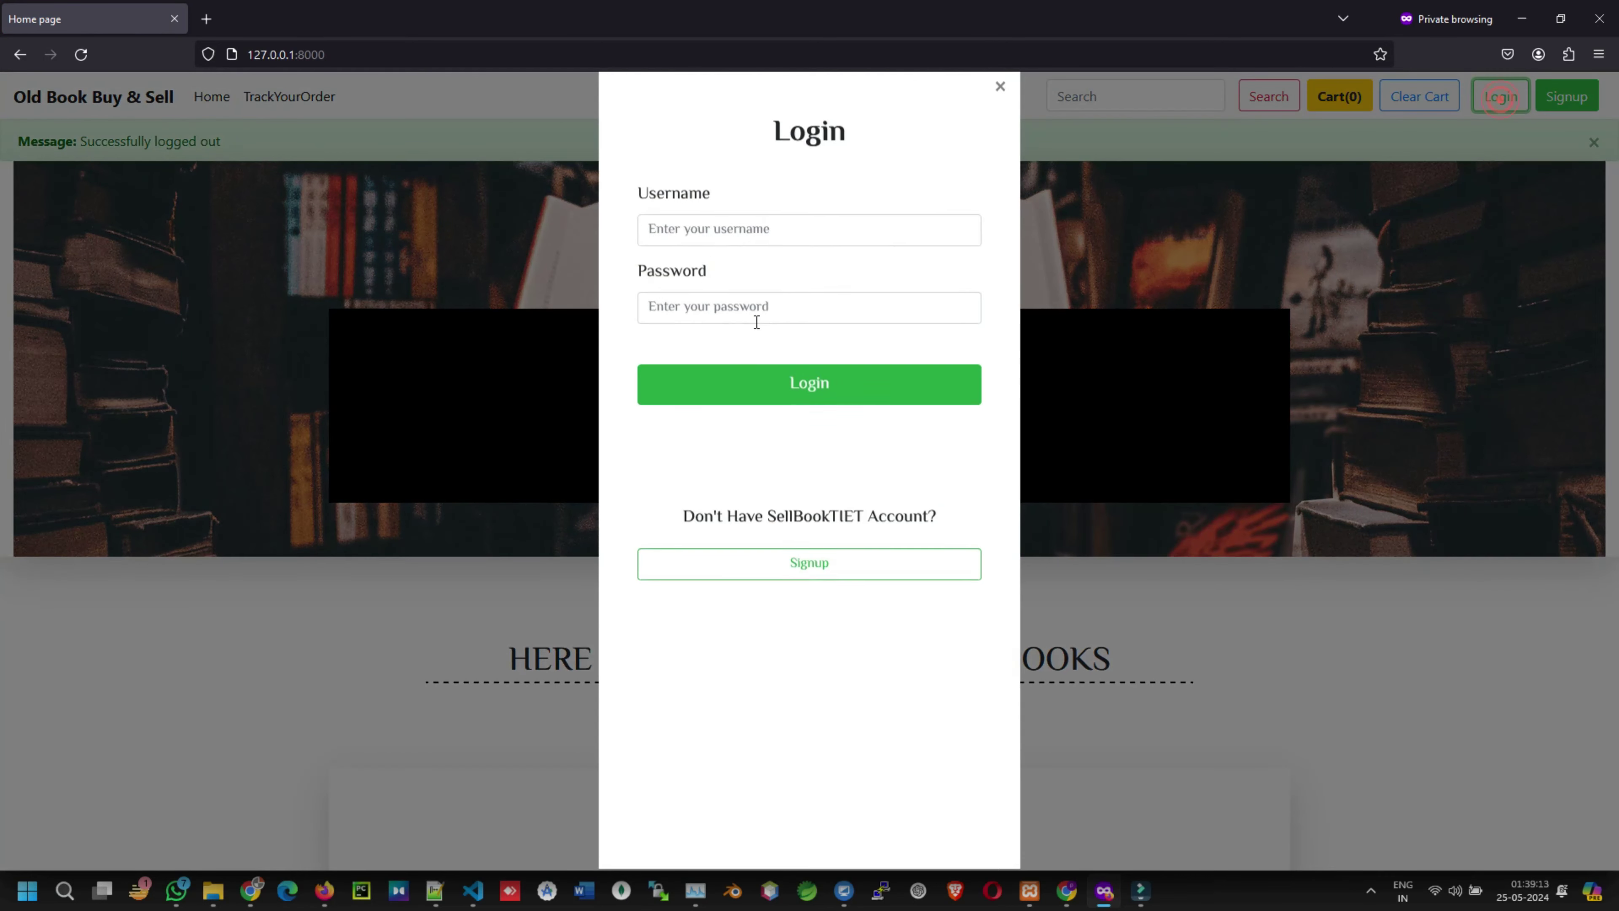
left_click(657, 228)
type("yugesh")
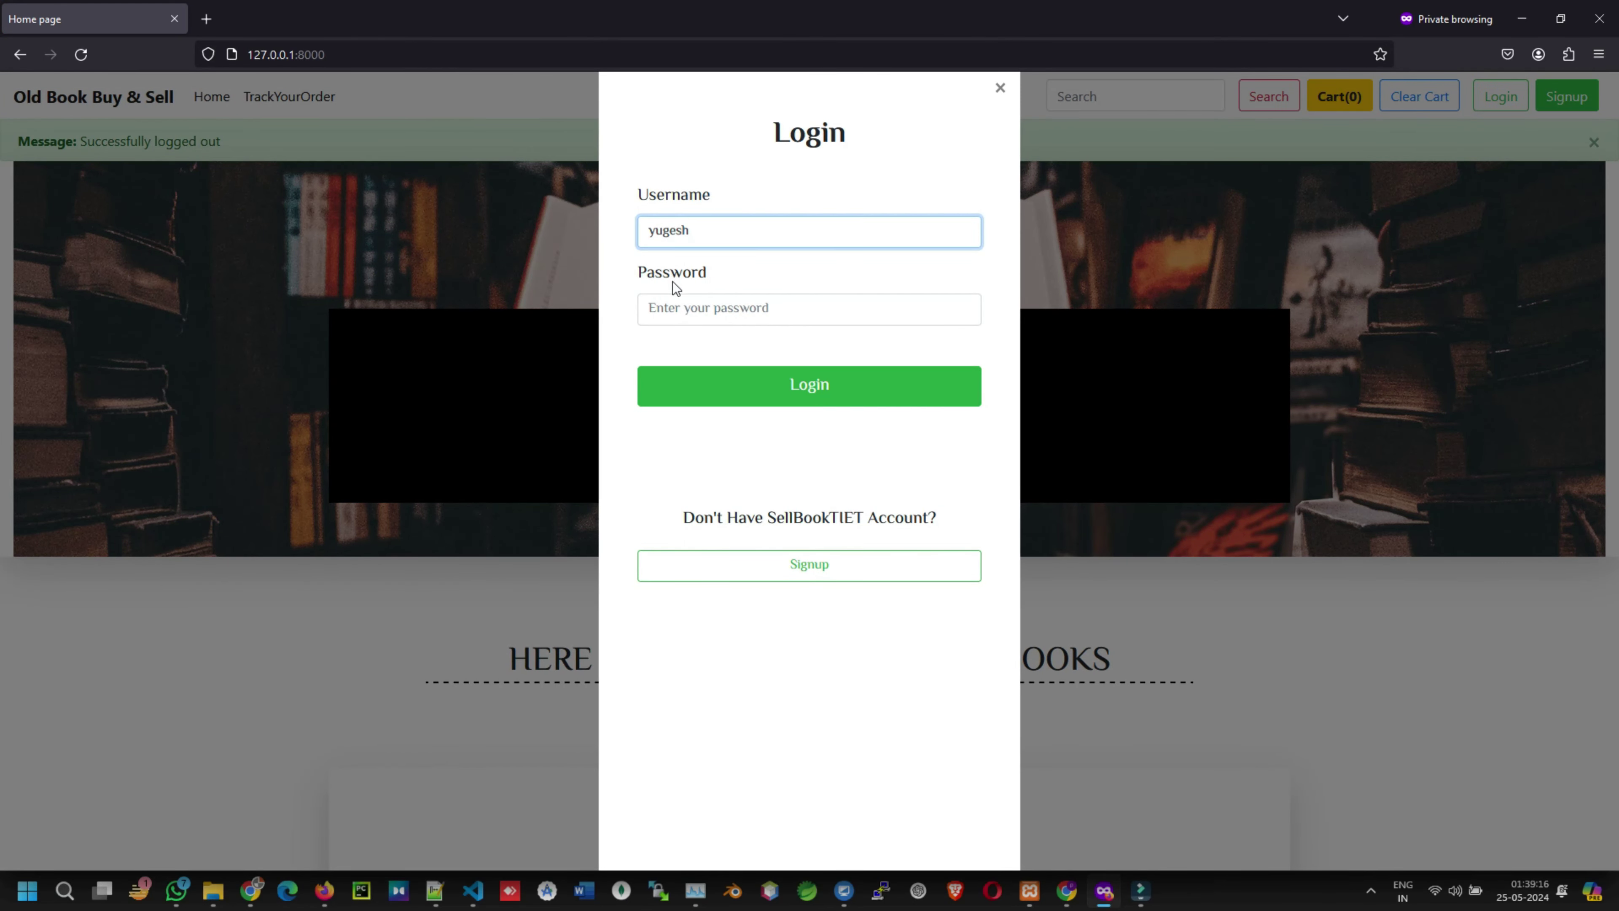
left_click(674, 304)
type("12")
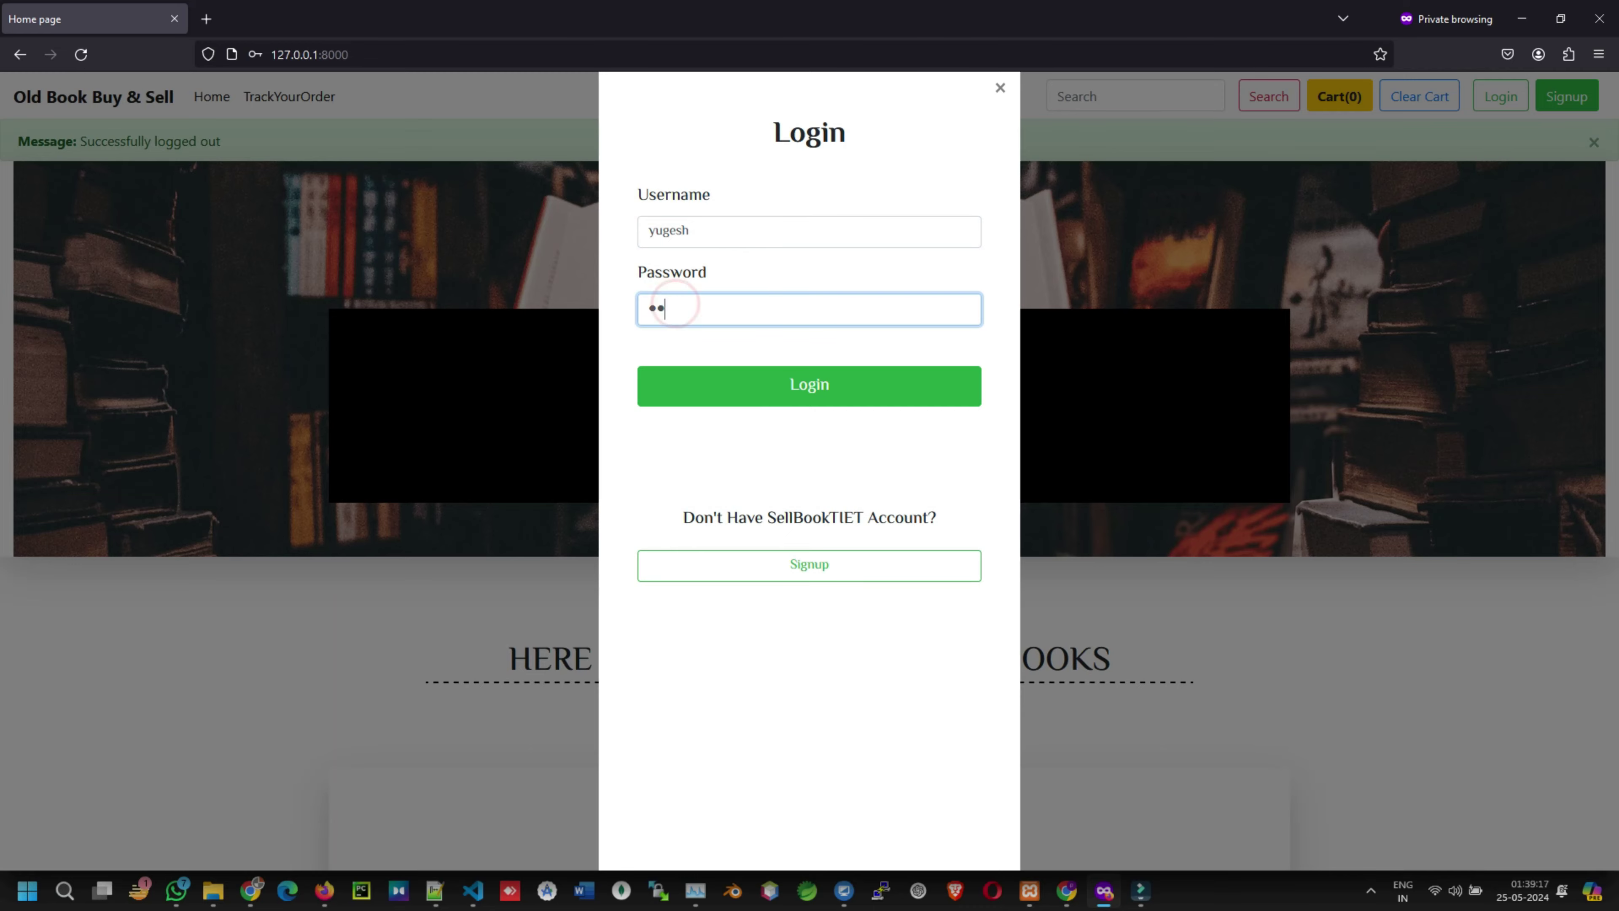
left_click(838, 390)
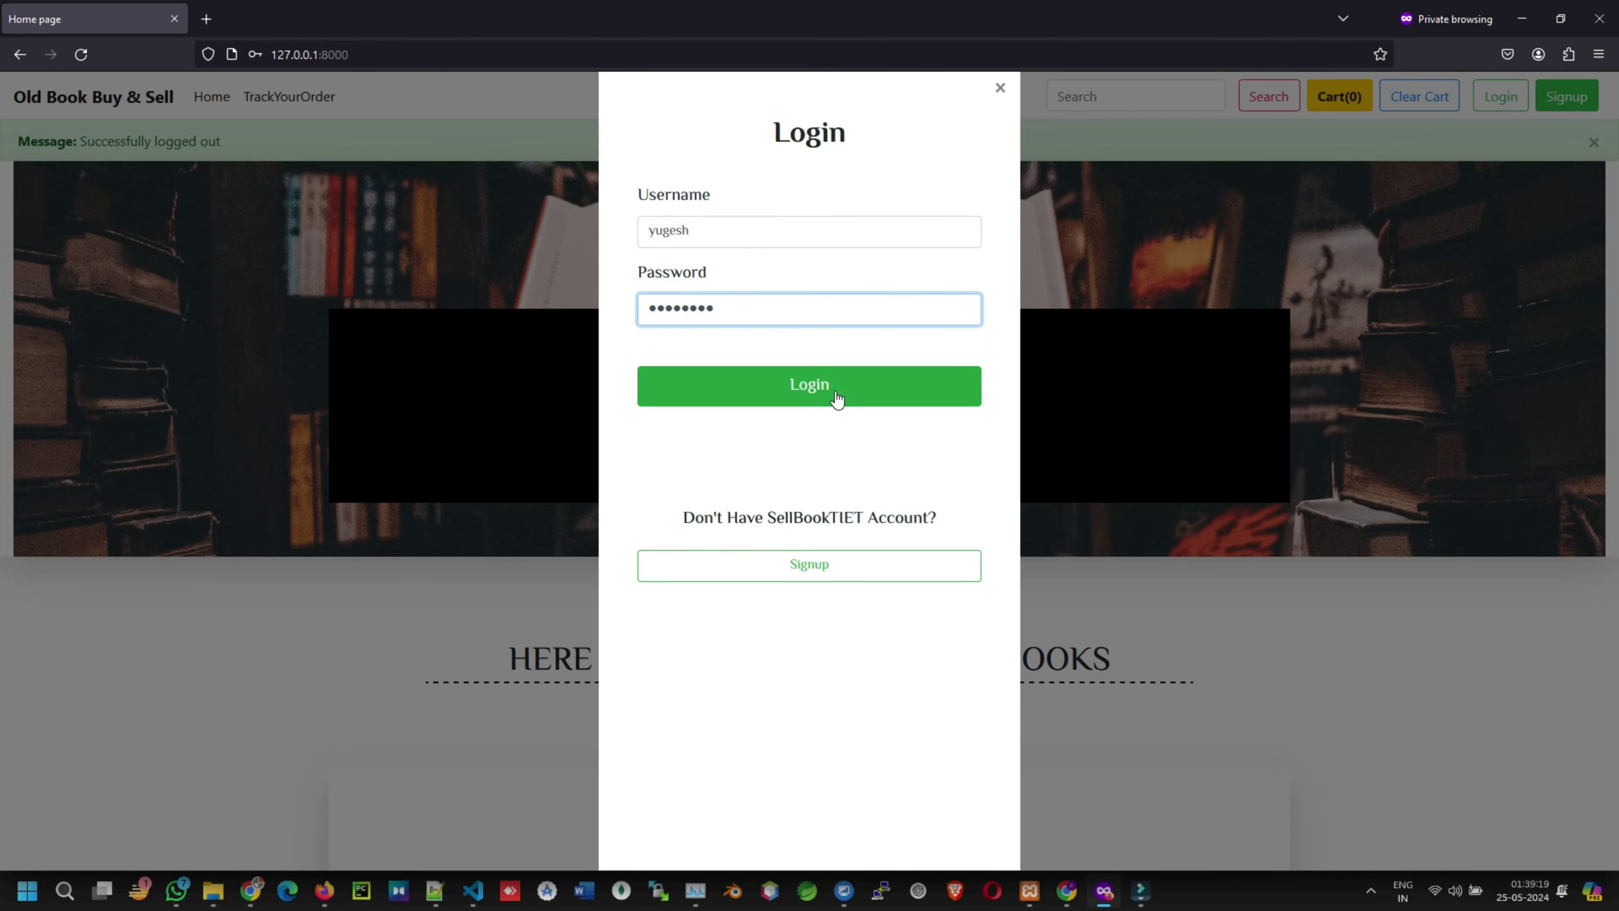
- Review the logged-in page, then log out of the customer account
left_click_drag(681, 318, 985, 341)
left_click_drag(658, 385, 969, 386)
scroll(749, 436, "down", 10)
scroll(853, 419, "up", 9)
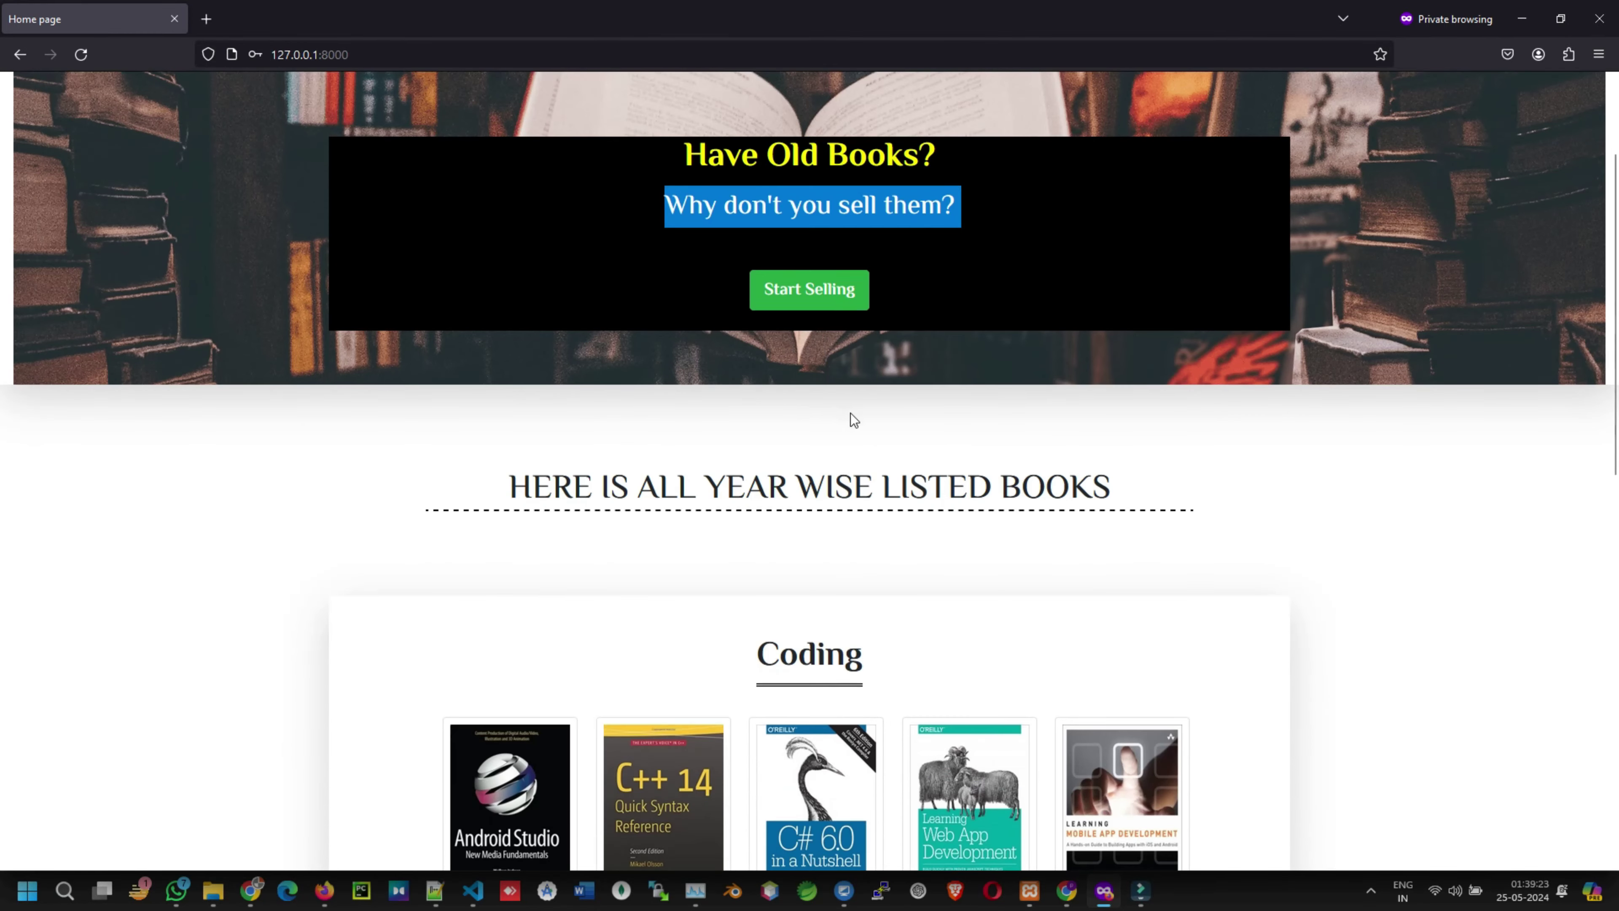
scroll(831, 419, "down", 14)
scroll(1083, 472, "up", 16)
scroll(1155, 480, "up", 1)
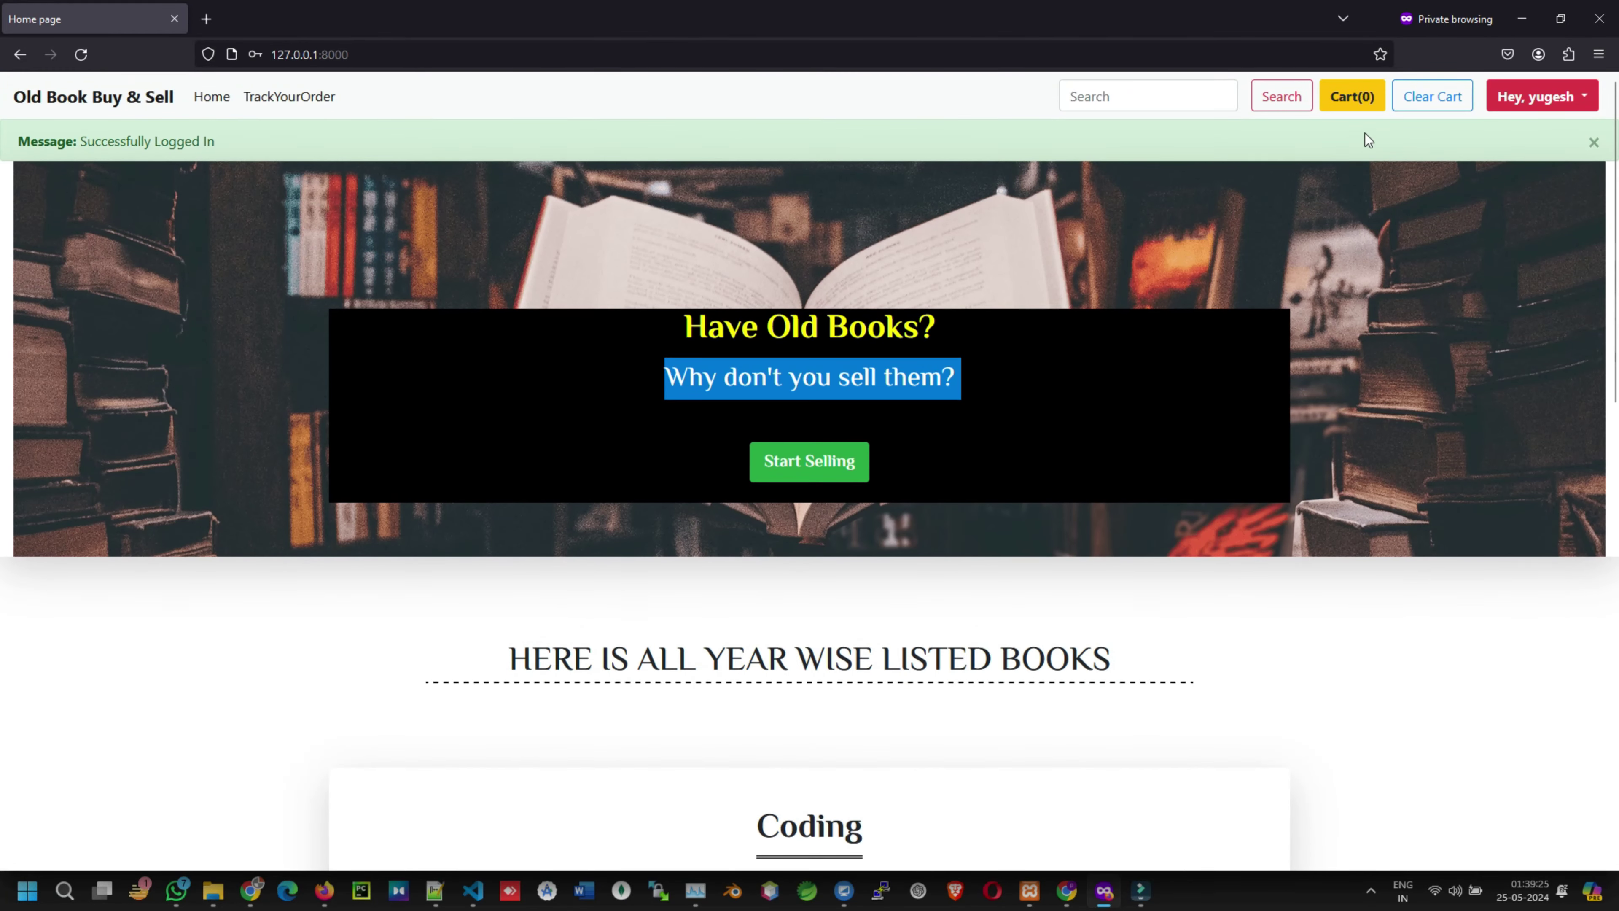
left_click(1556, 97)
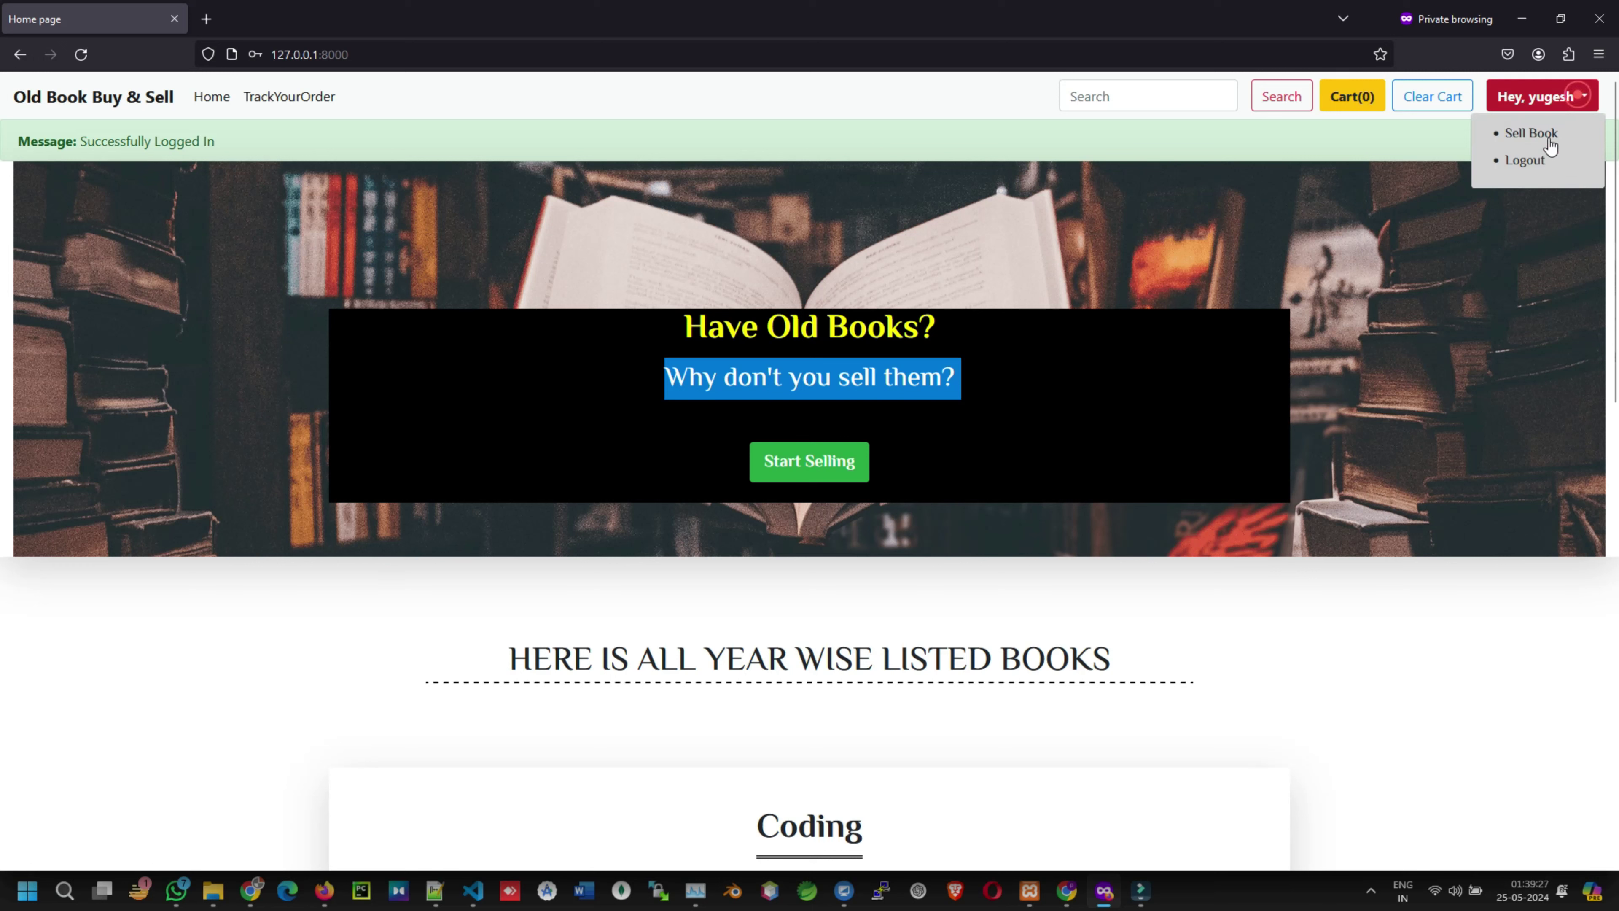
left_click(1366, 141)
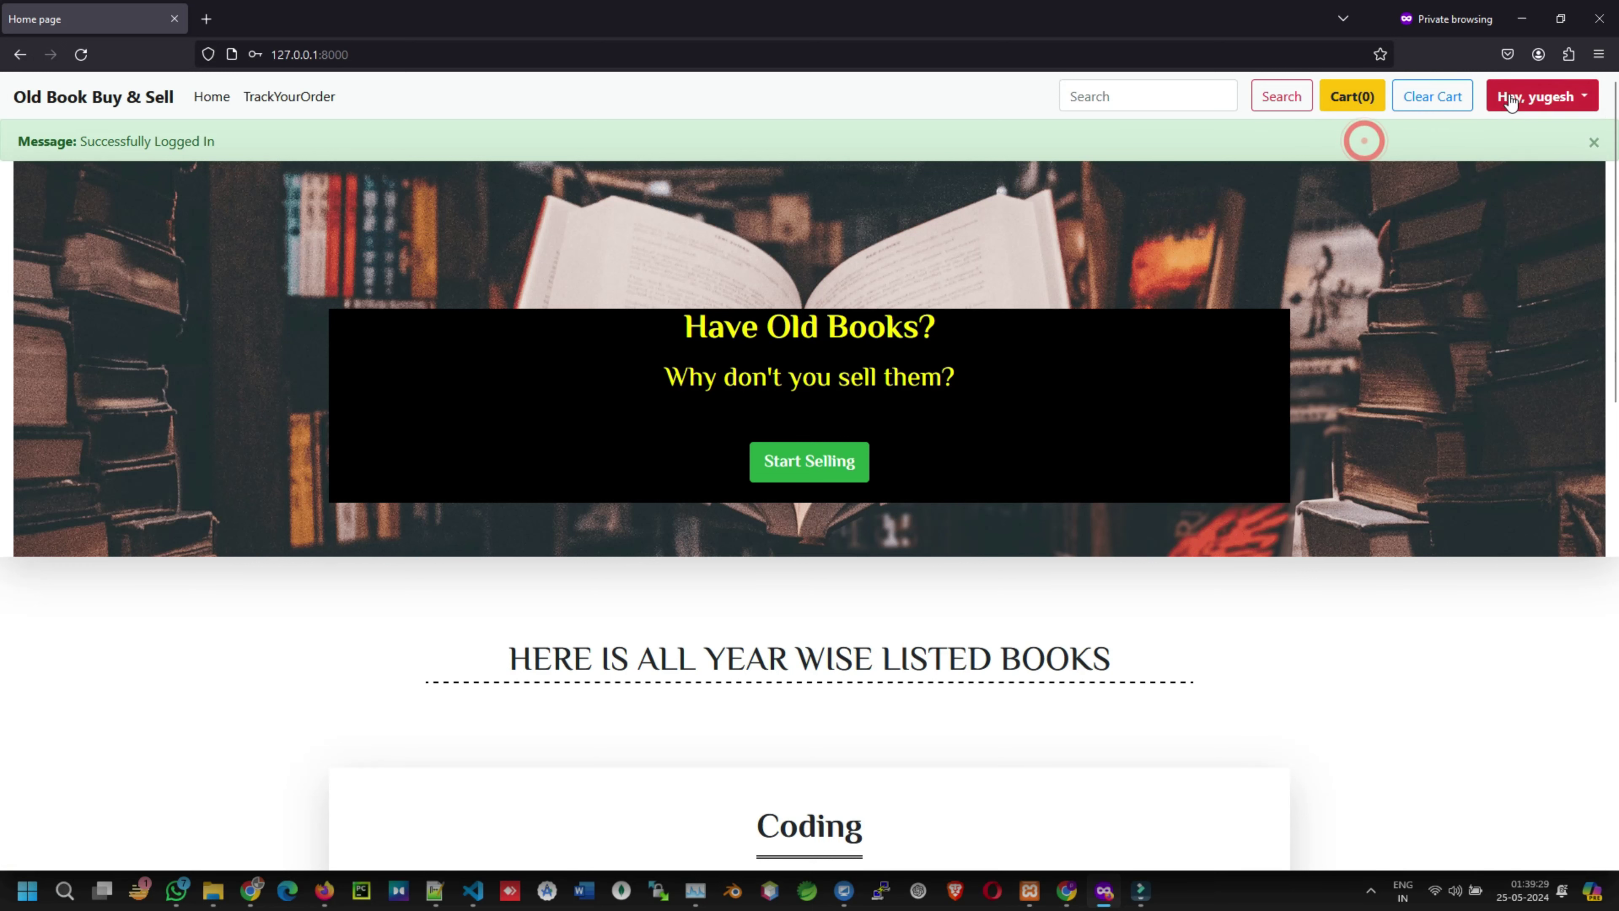
left_click(1558, 99)
left_click(1523, 160)
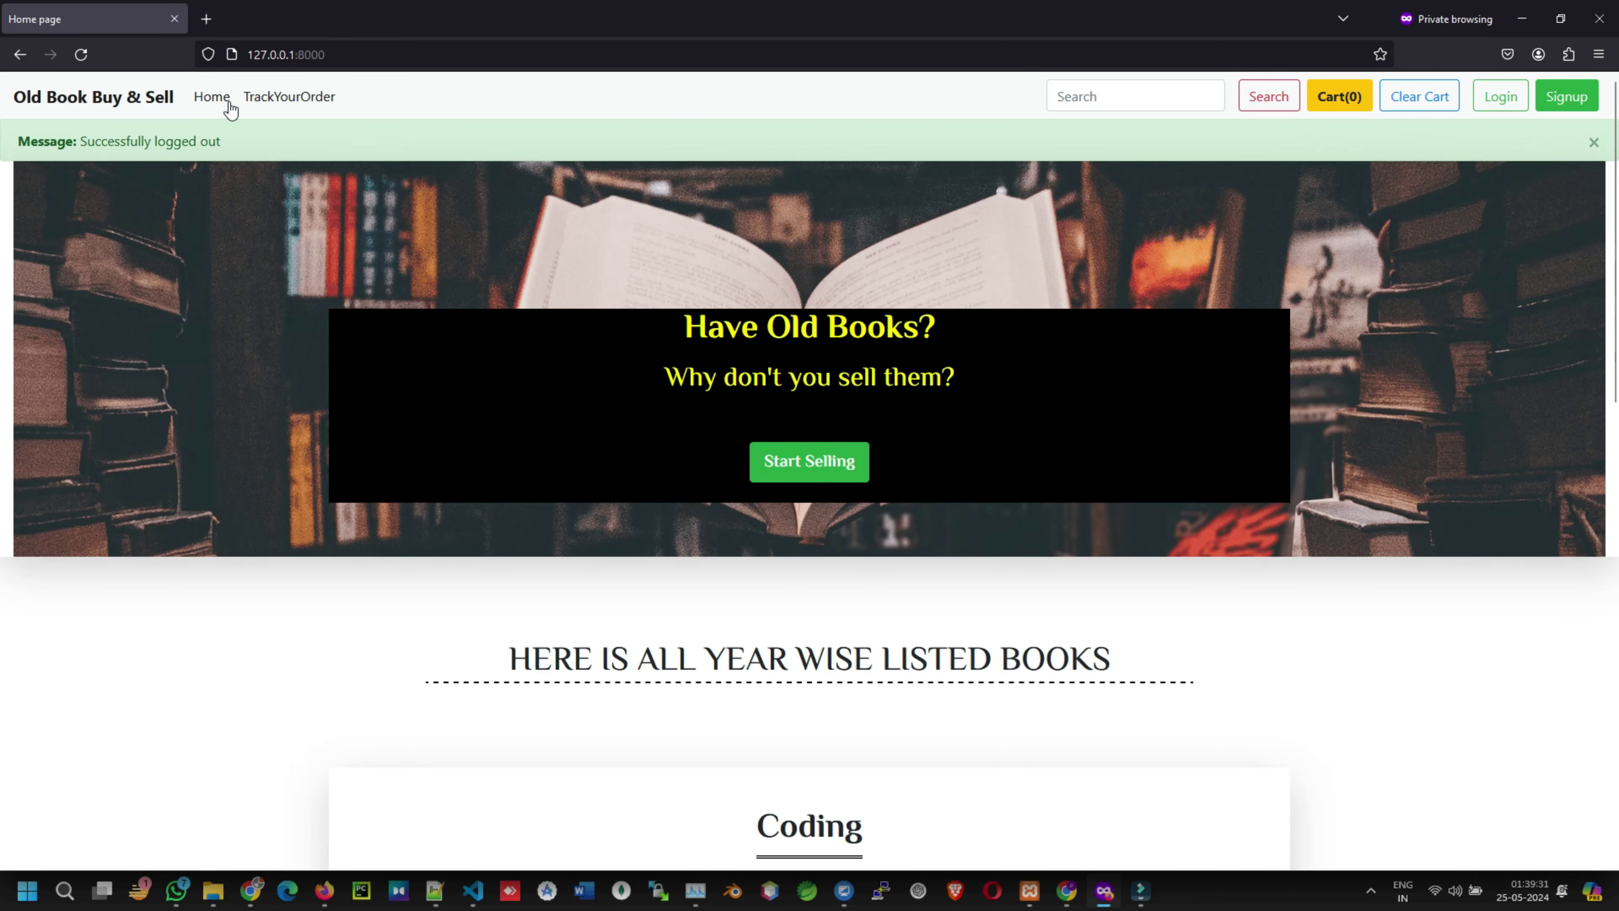
- Open the Track Order page and select TrackOrder in the address bar
left_click(248, 100)
left_click(318, 56)
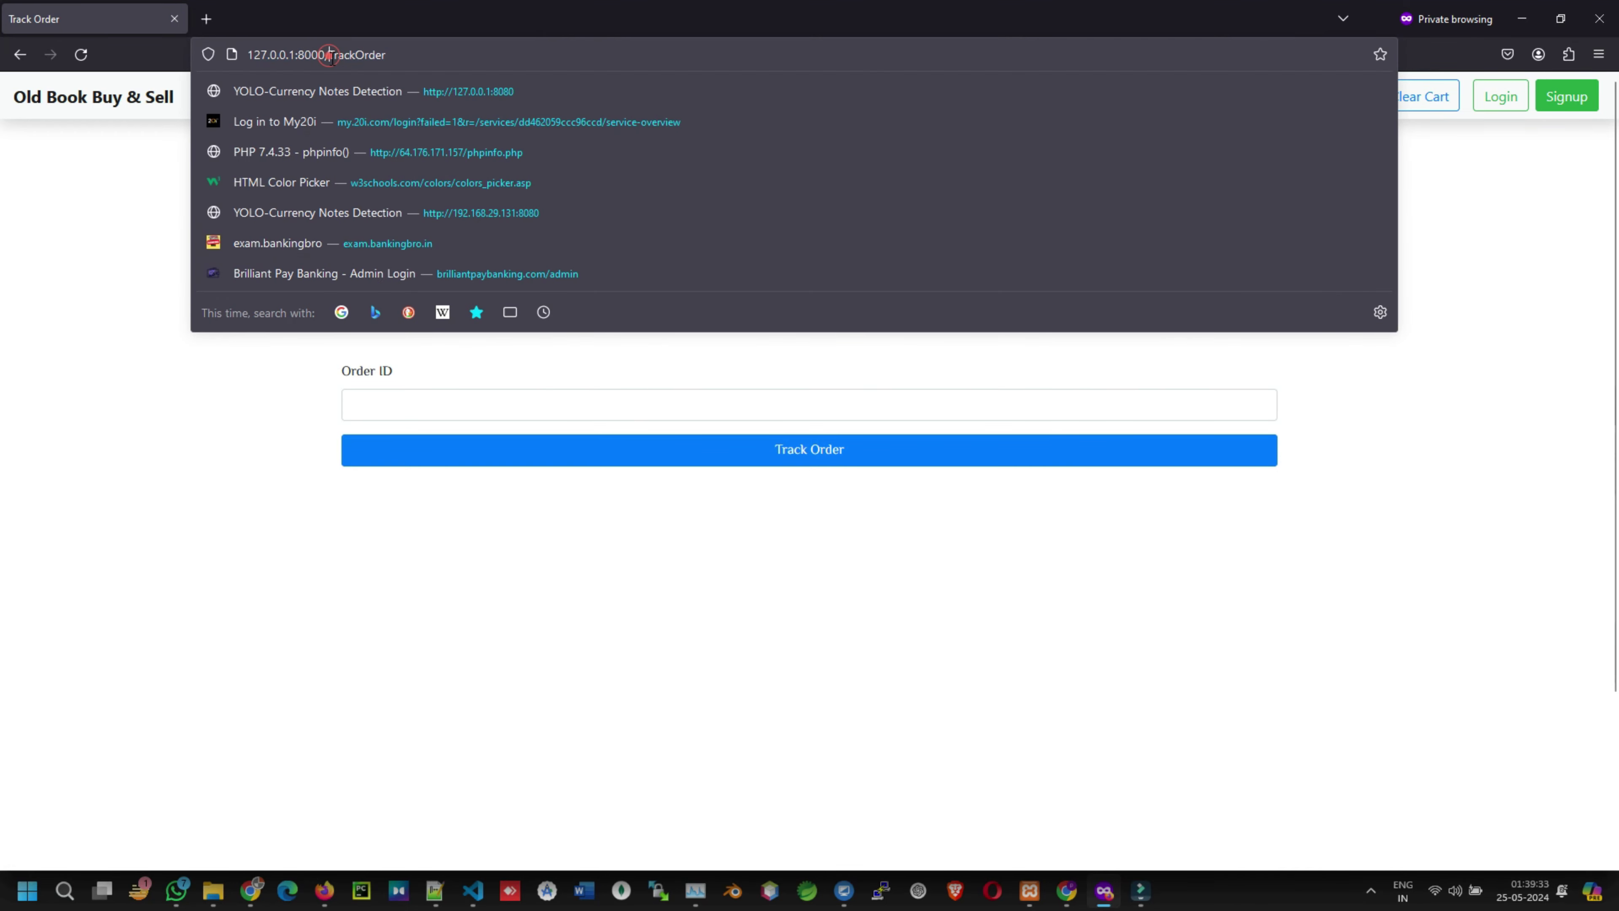
left_click_drag(329, 56, 474, 72)
- Go to /admin, close the WhiteNoise search and Stack Overflow tabs, and reload
type("admin/")
left_click(81, 55)
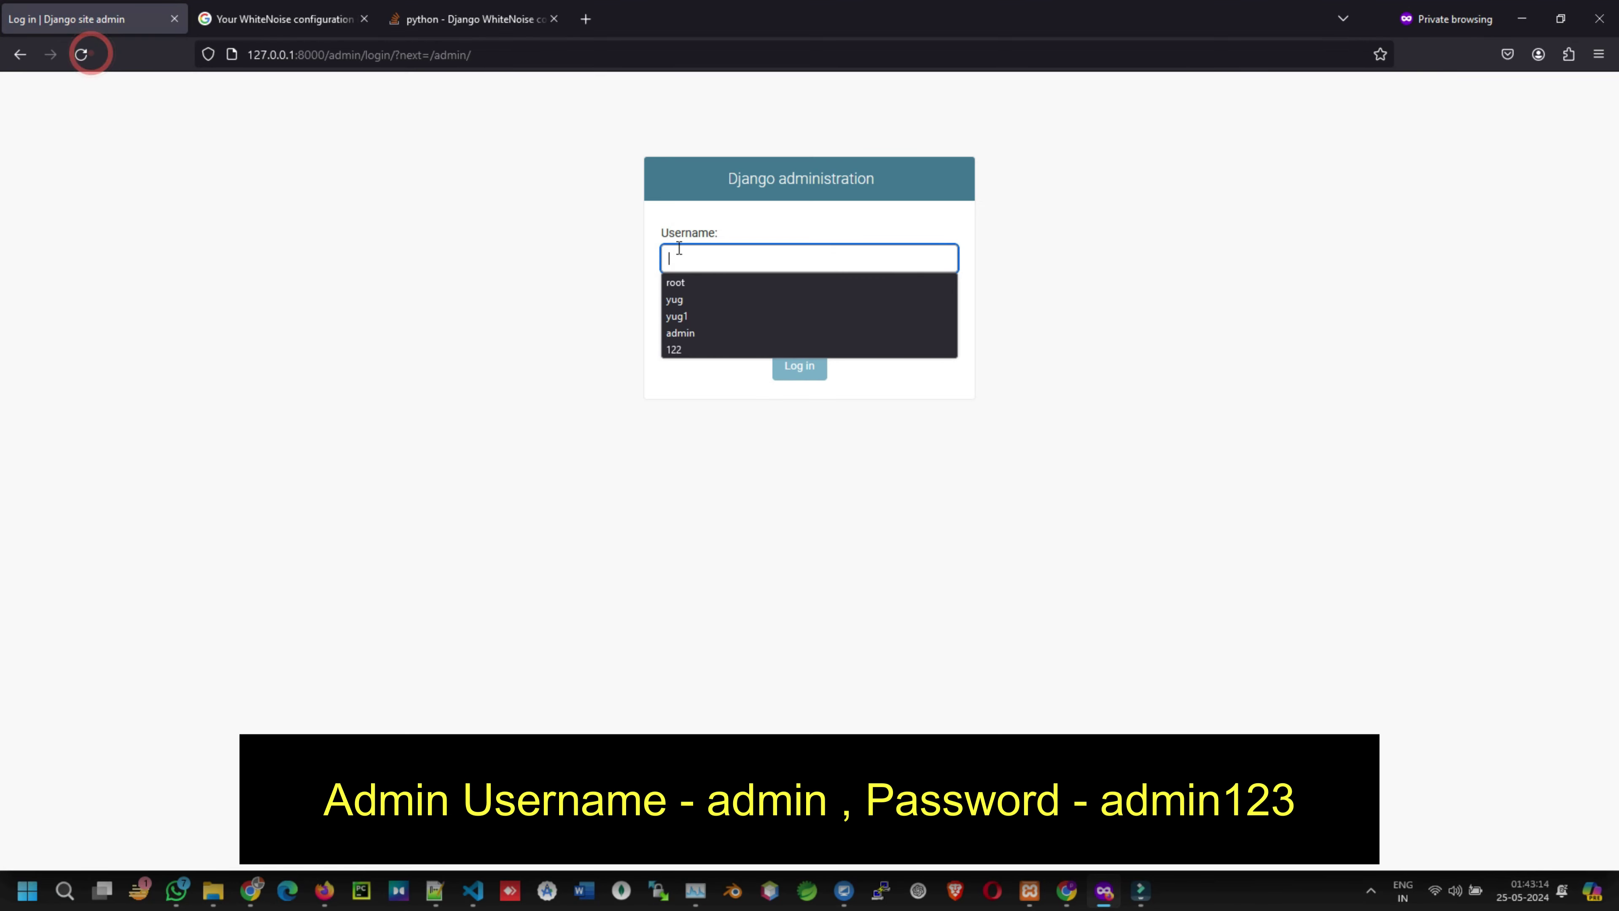
left_click(593, 347)
left_click(258, 8)
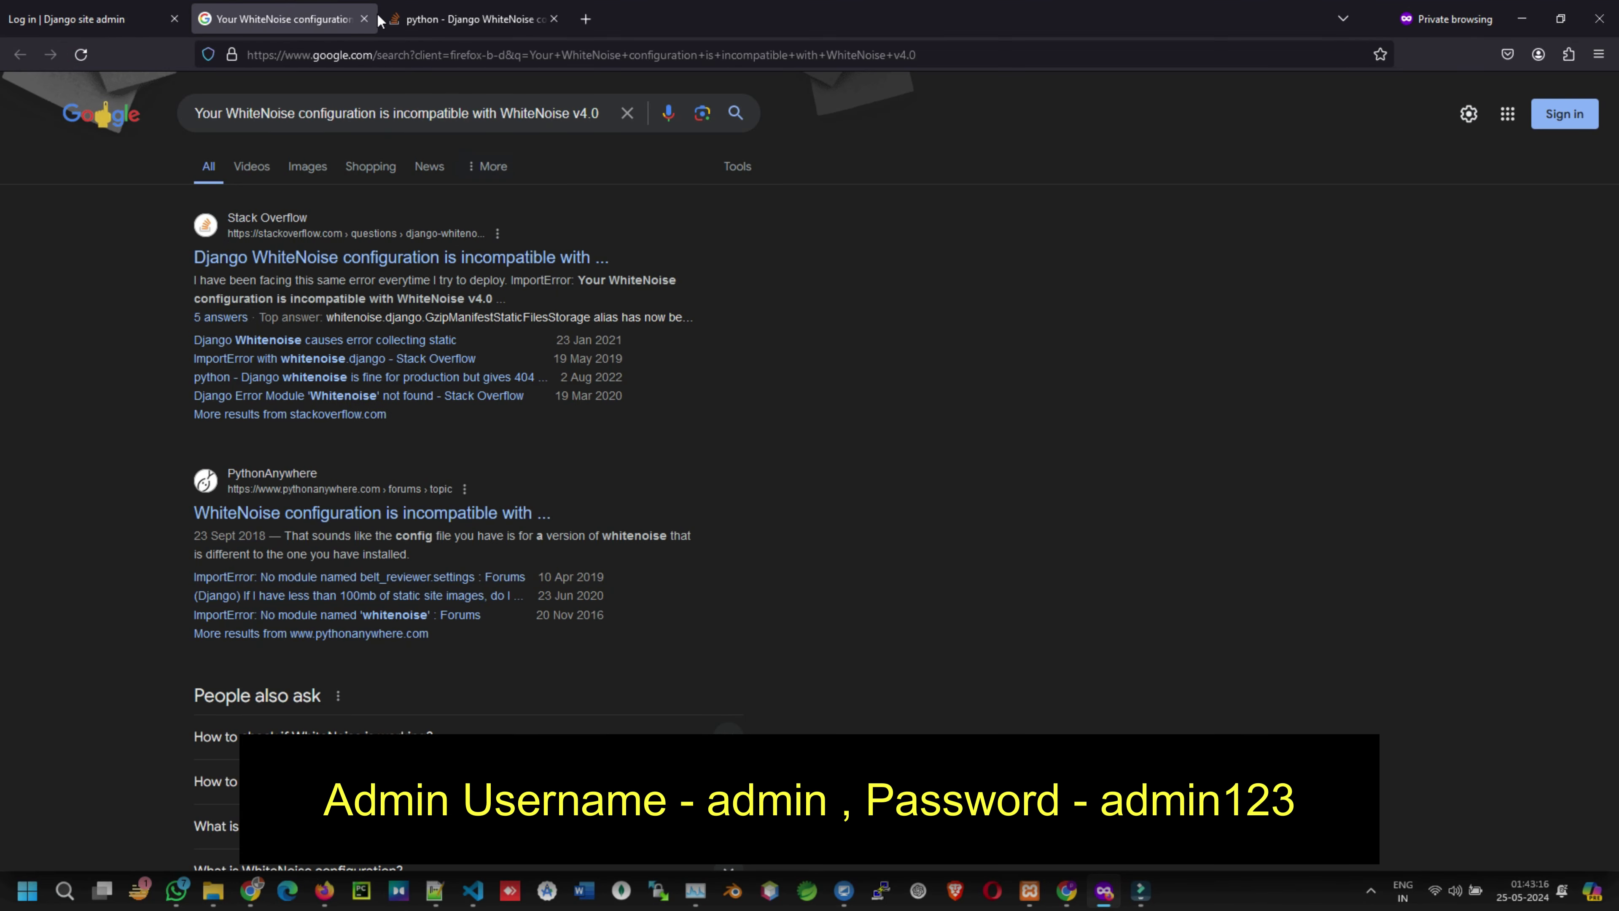
left_click(364, 19)
left_click(364, 18)
left_click(79, 56)
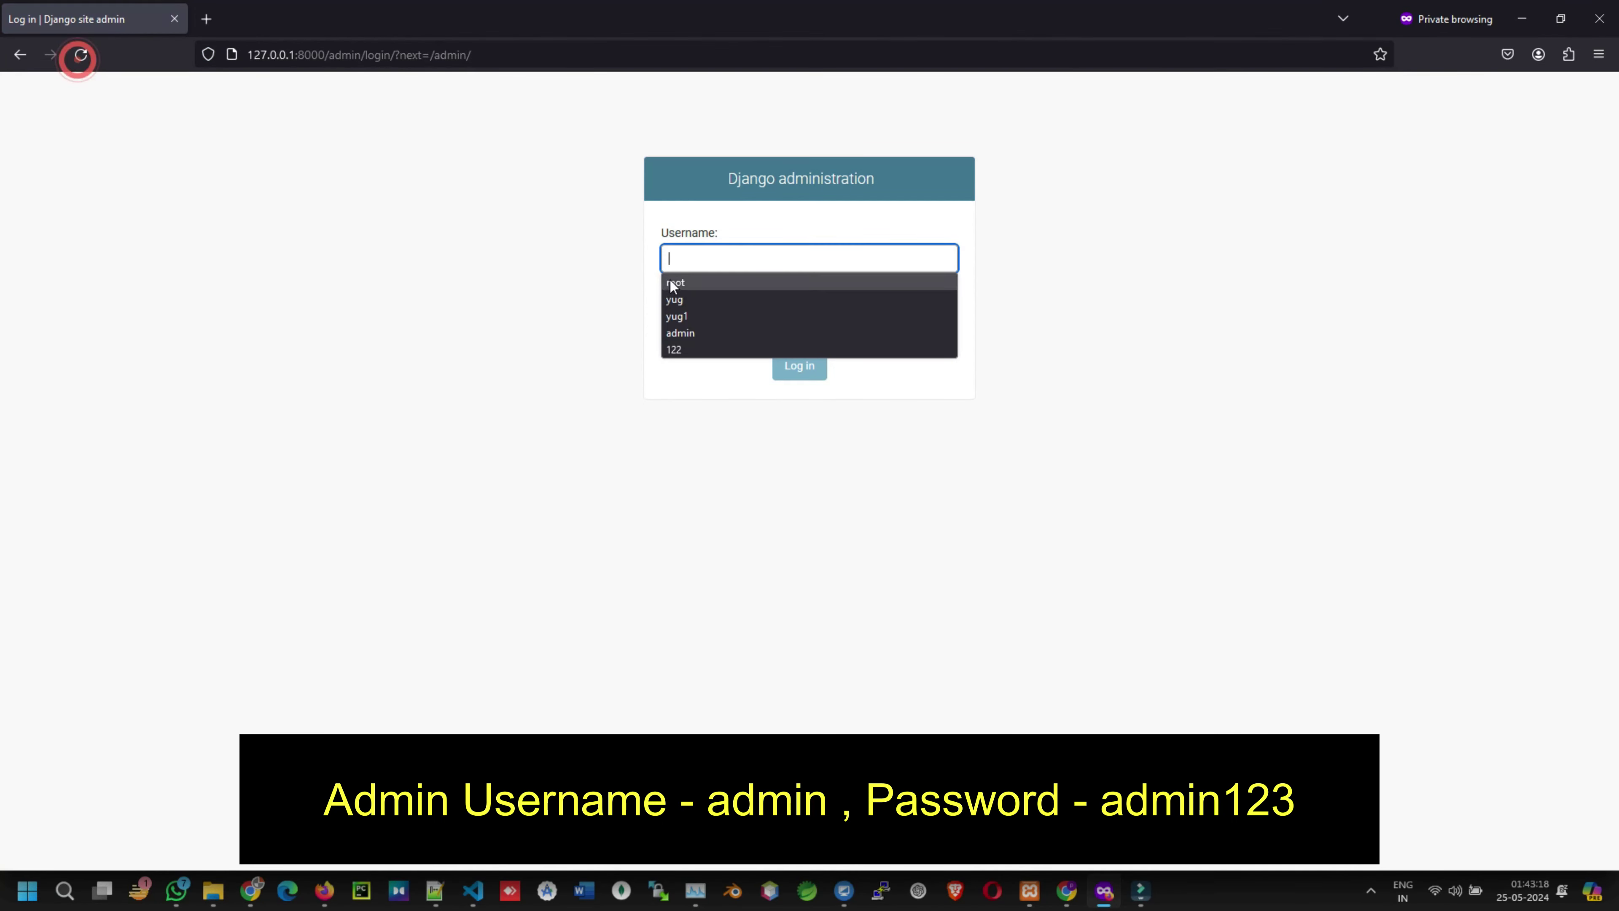
- Sign in to Django administration with the admin username and password
type("admi")
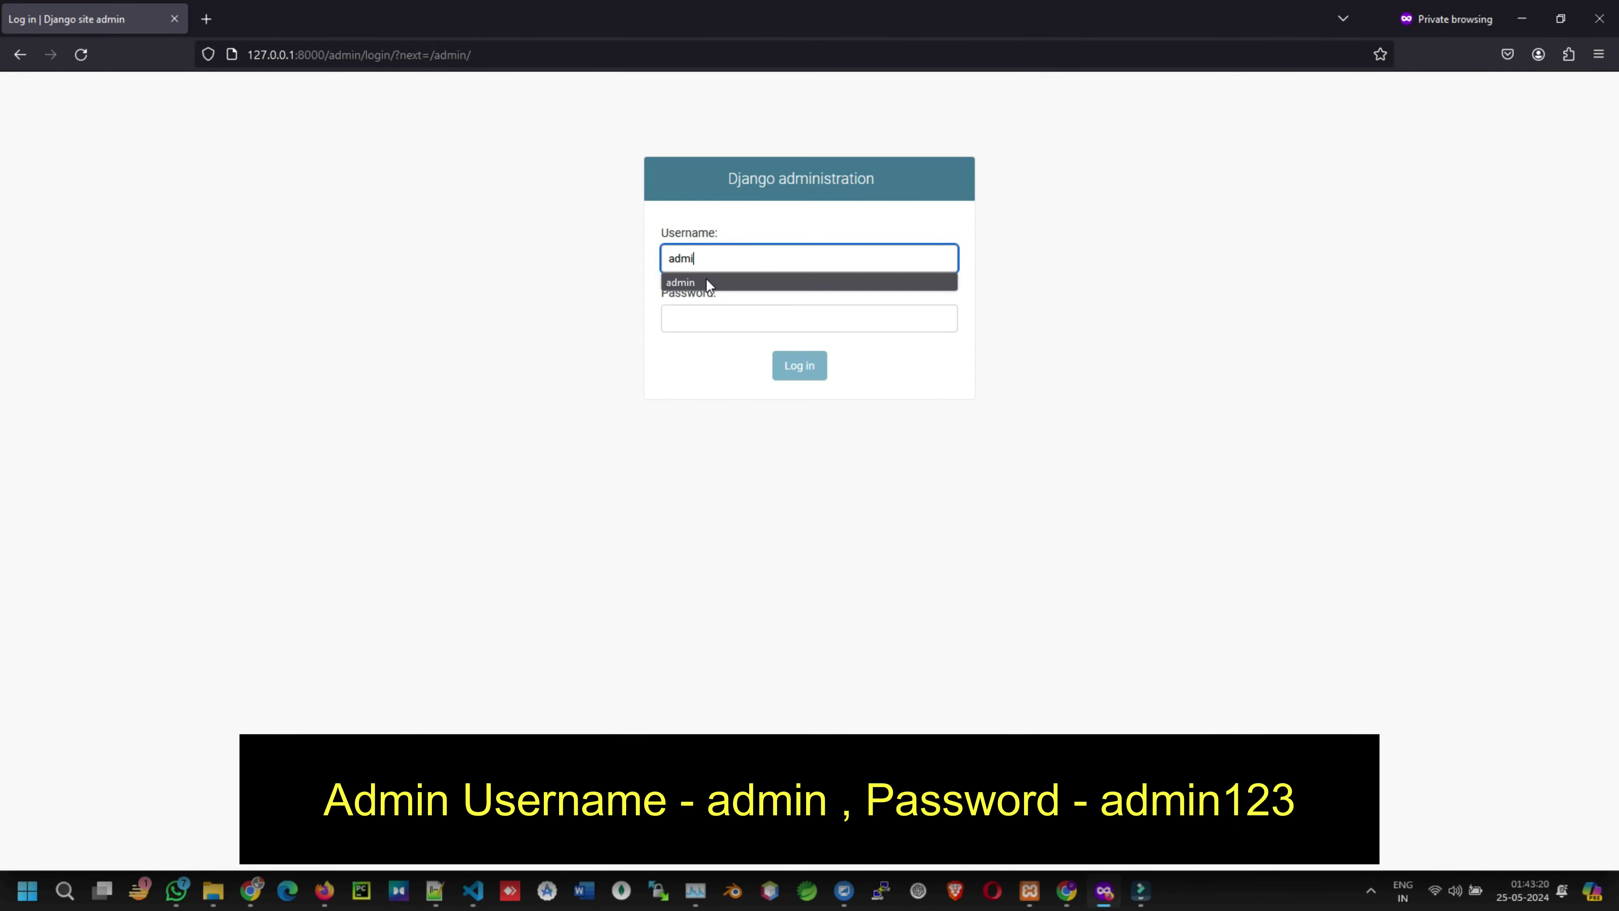
type("n")
left_click(699, 323)
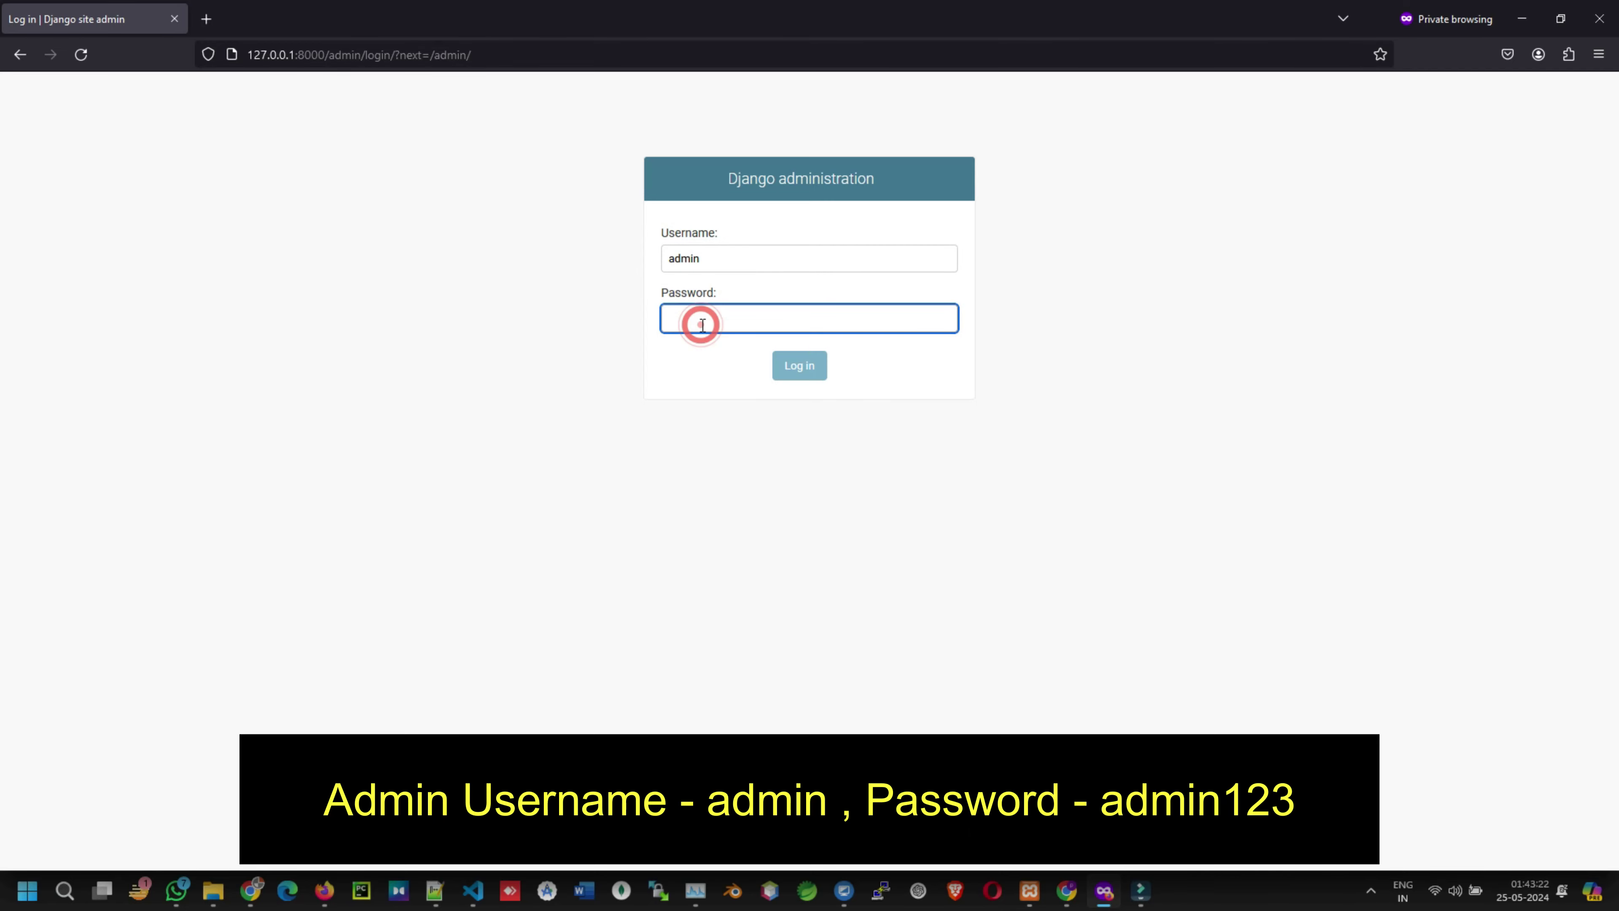
type("ad")
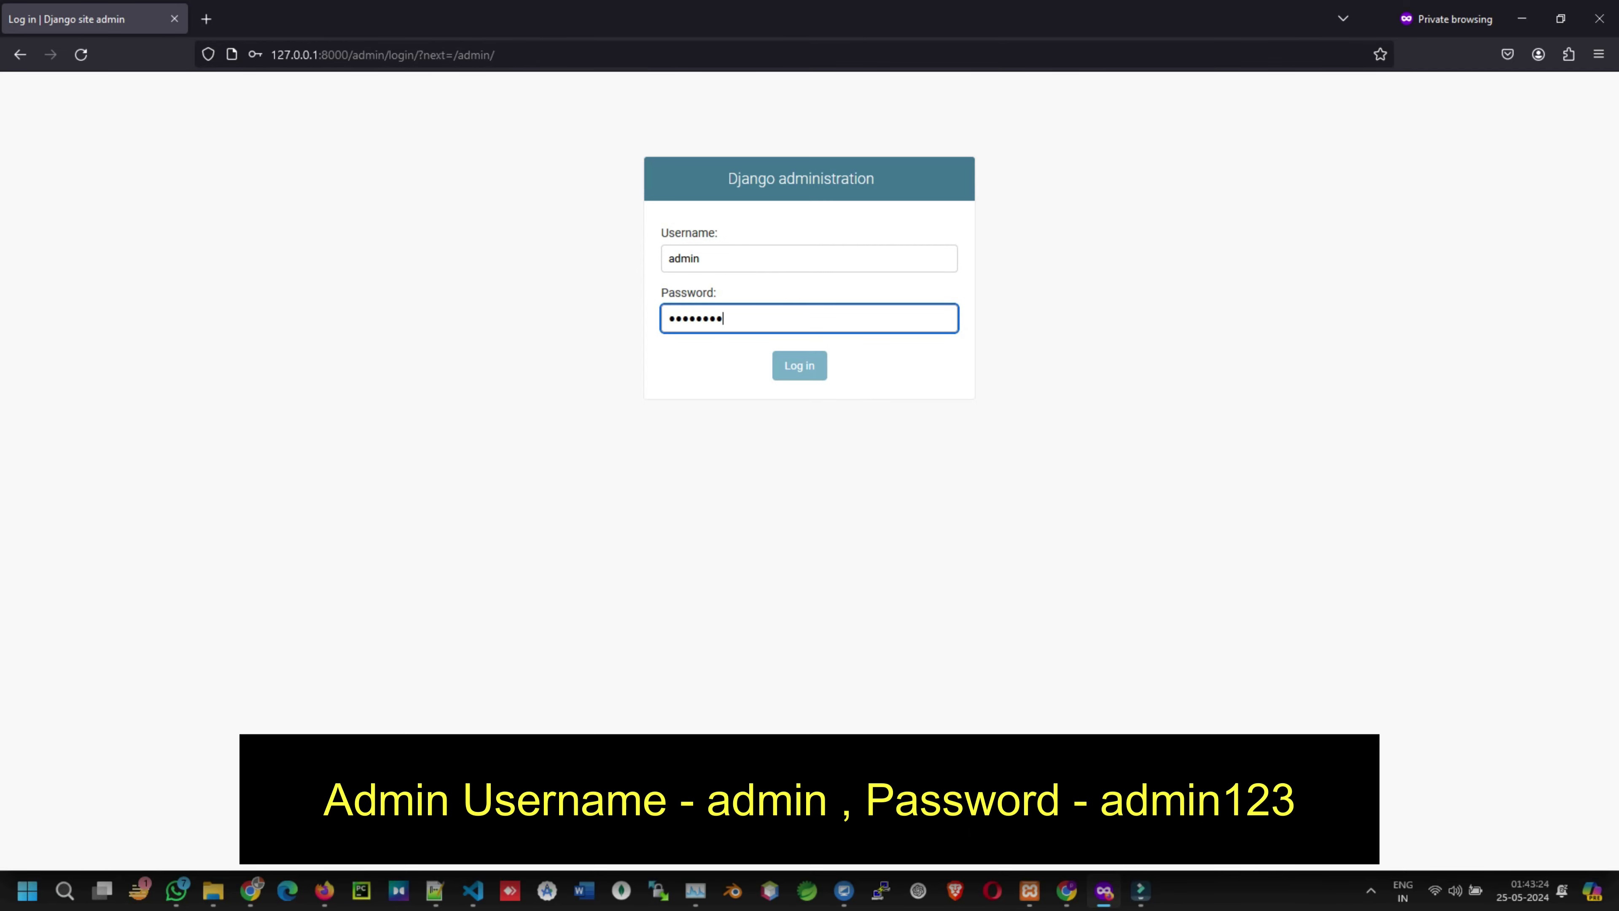
left_click(783, 370)
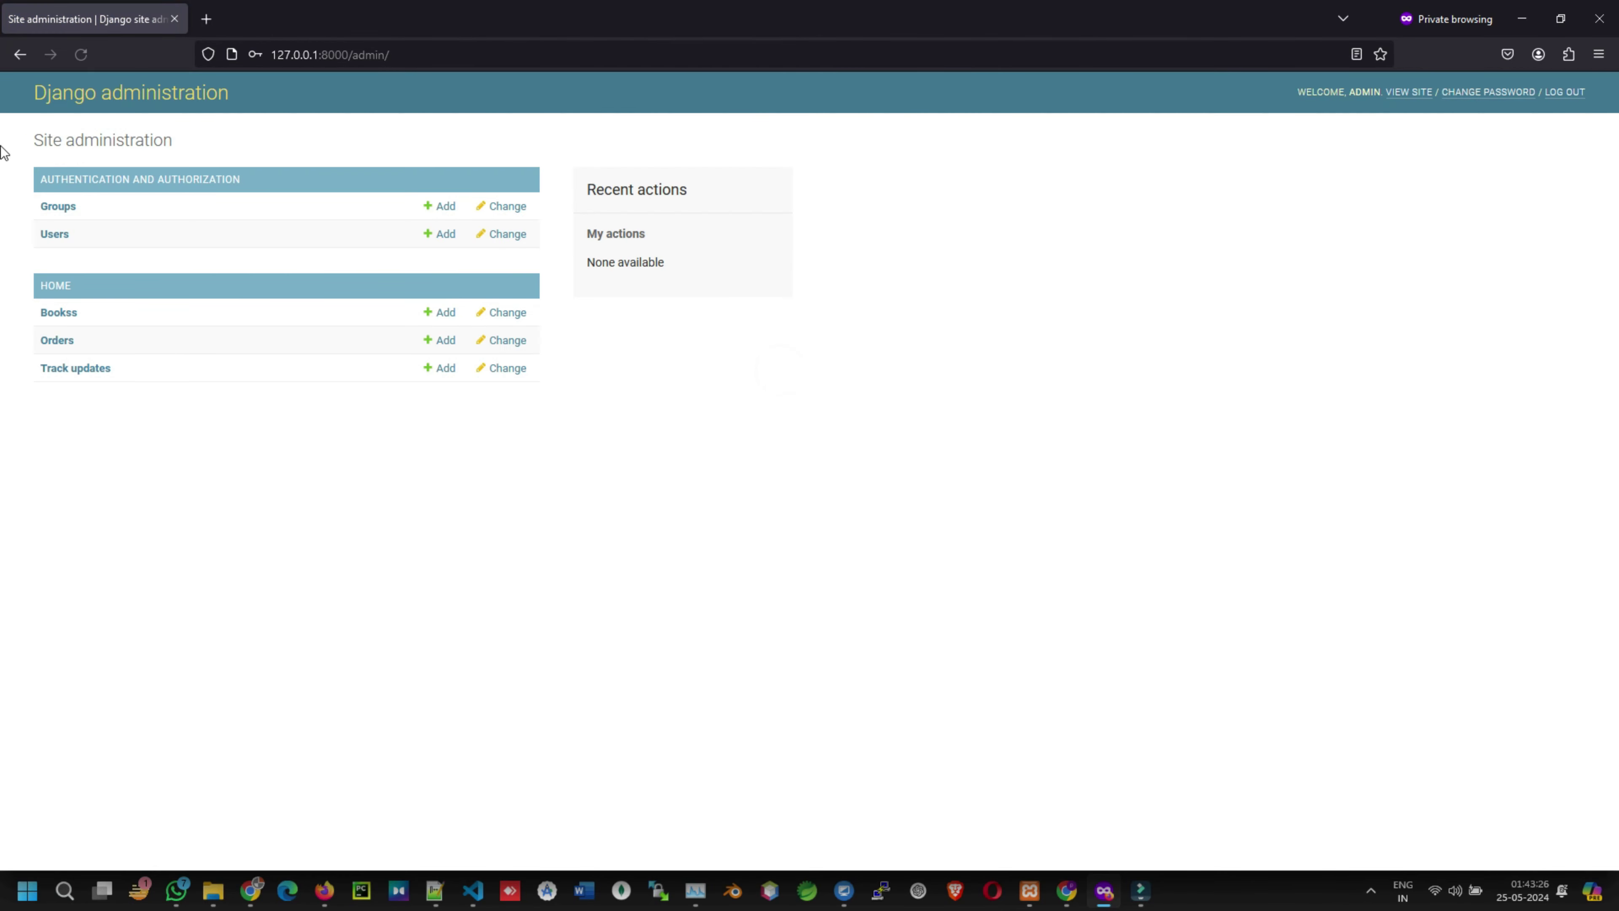
- Look over the user accounts and the list of 8 book records
left_click(50, 234)
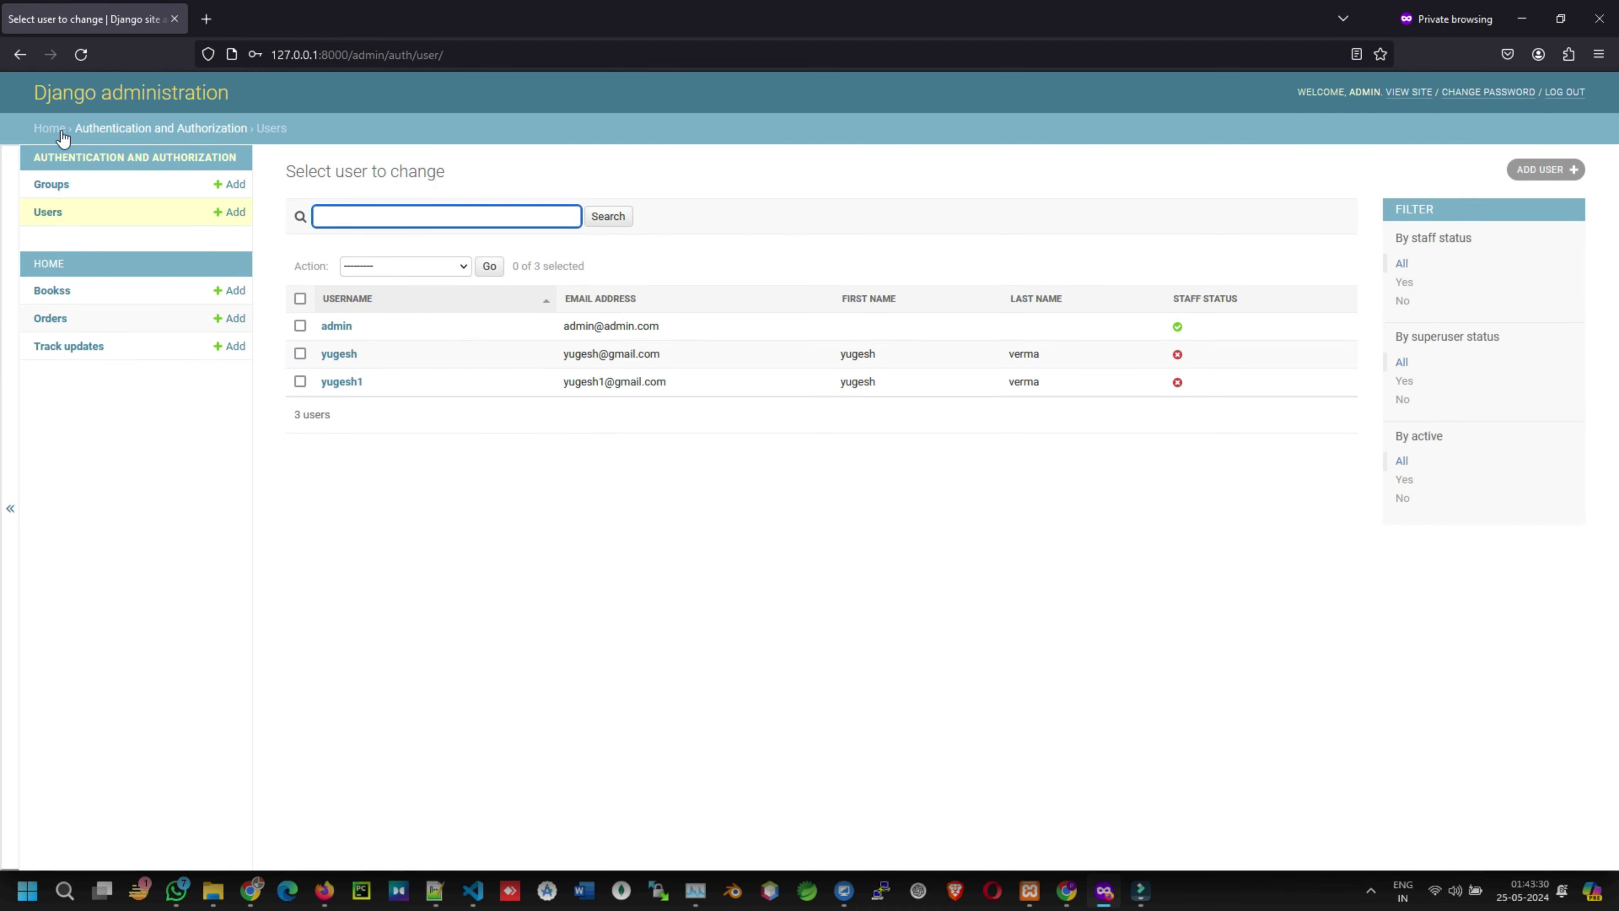
left_click(51, 128)
left_click(57, 318)
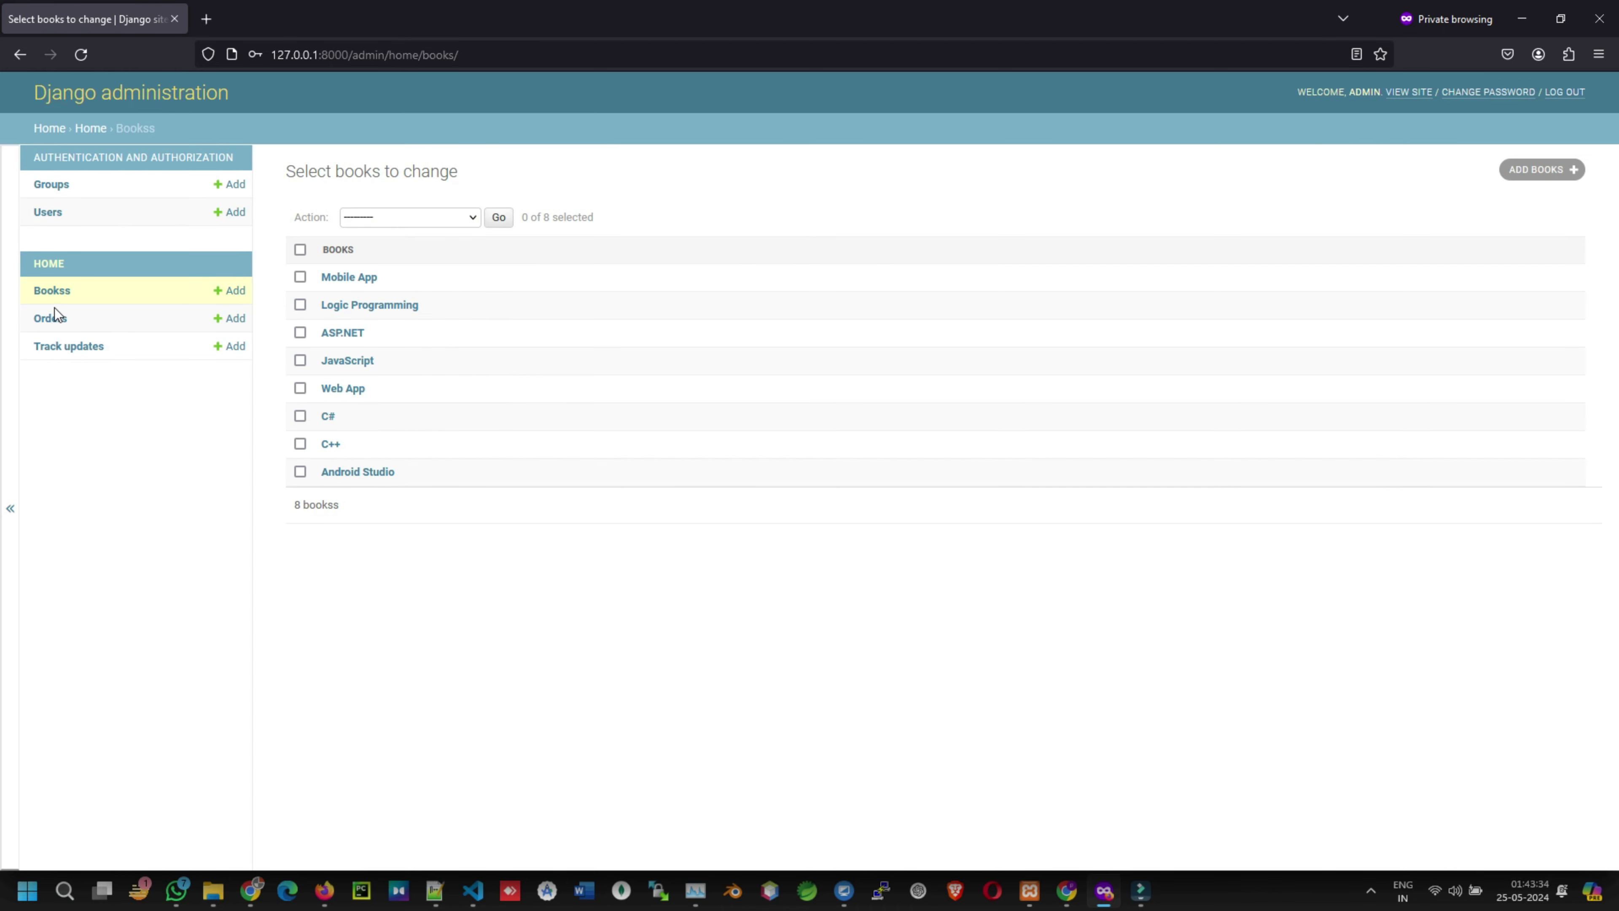
- Inspect order 1's full items JSON, then bring up the Track updates list
left_click(53, 314)
left_click(378, 277)
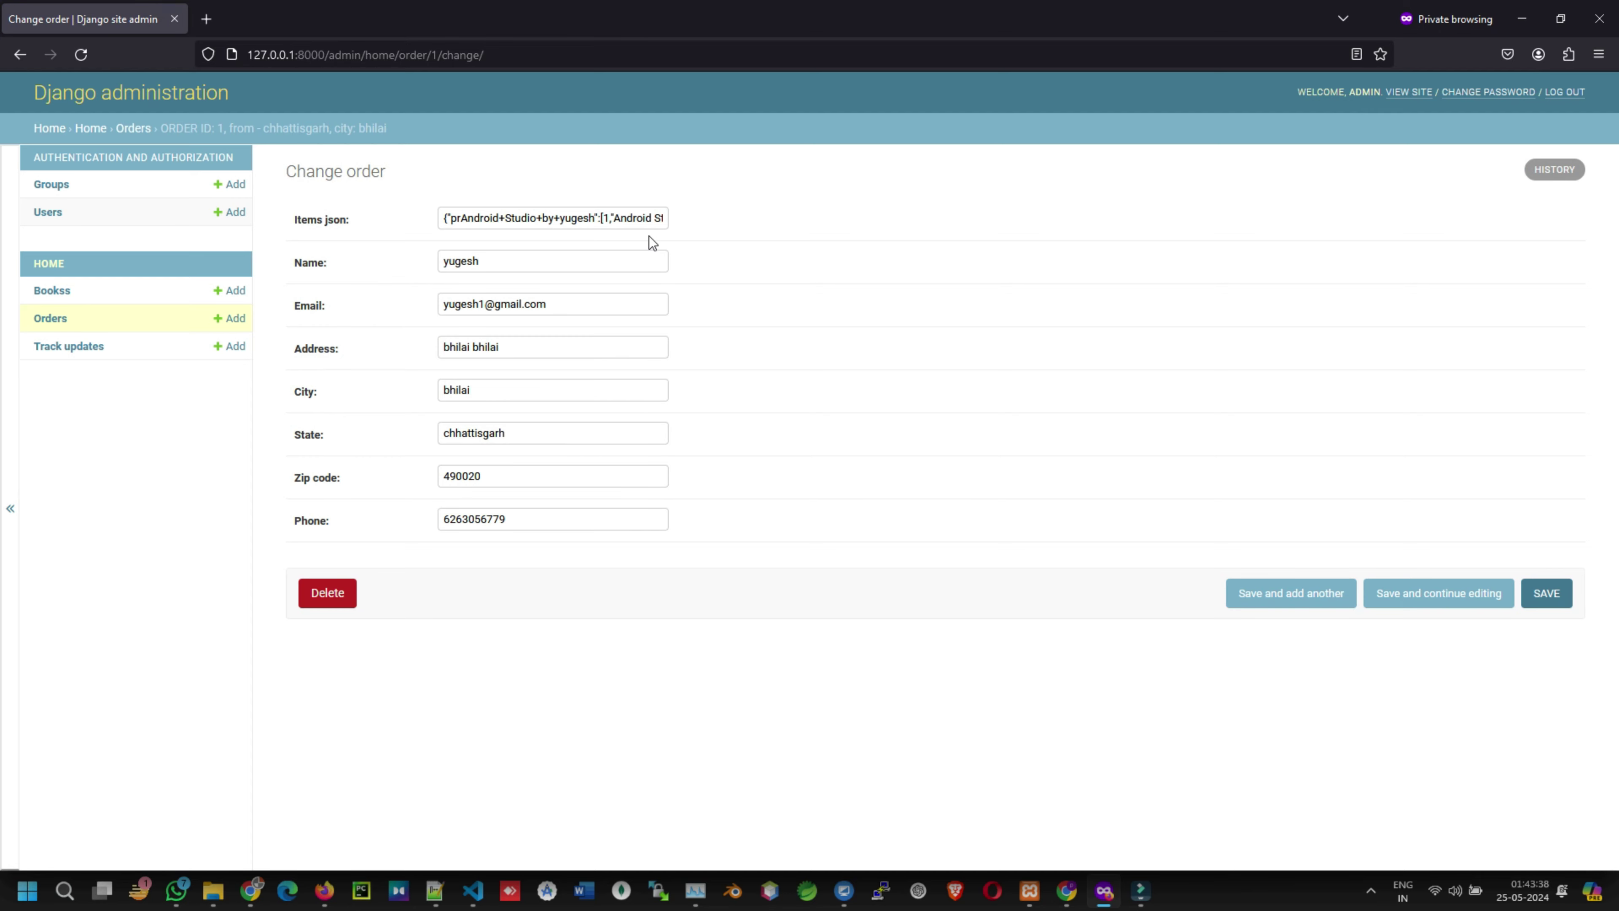
left_click_drag(446, 218, 755, 209)
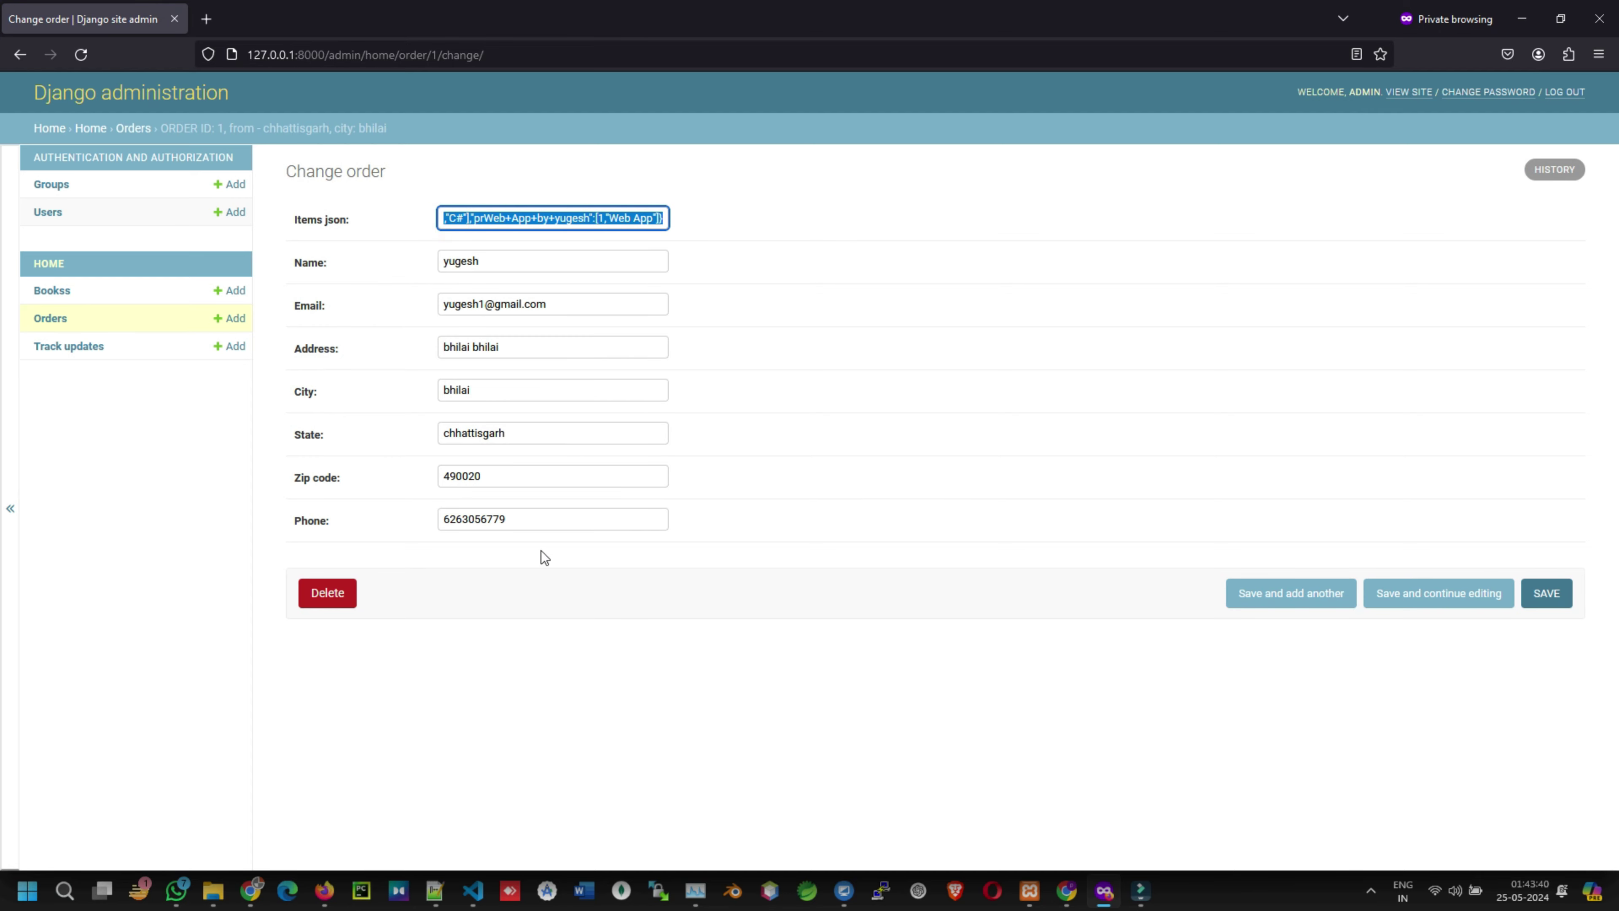
left_click(58, 316)
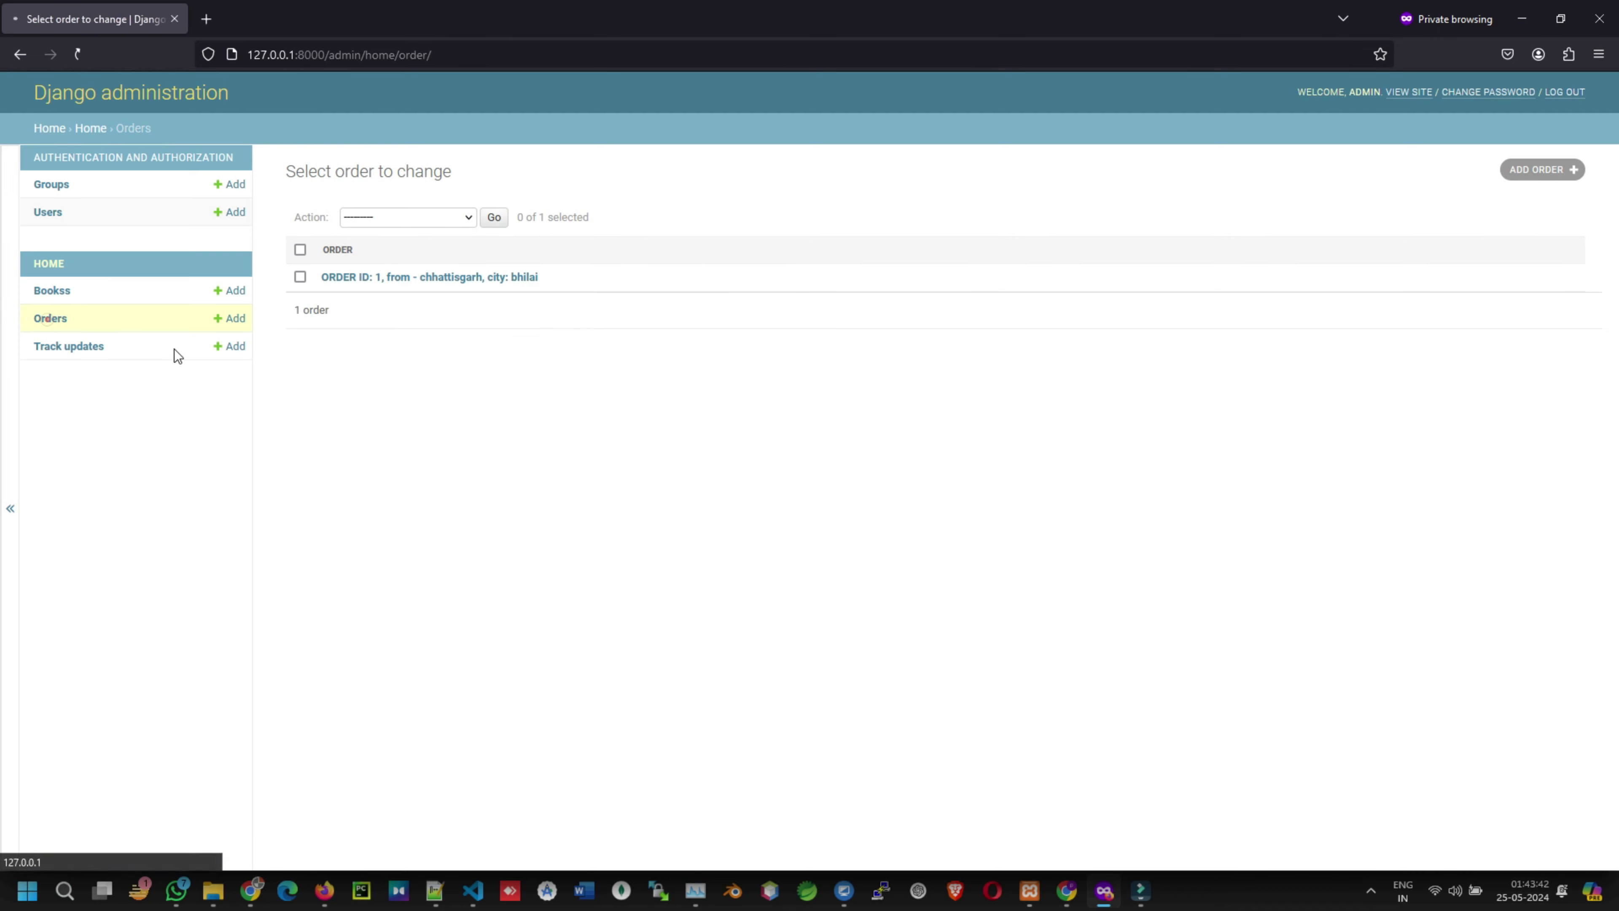
left_click(63, 343)
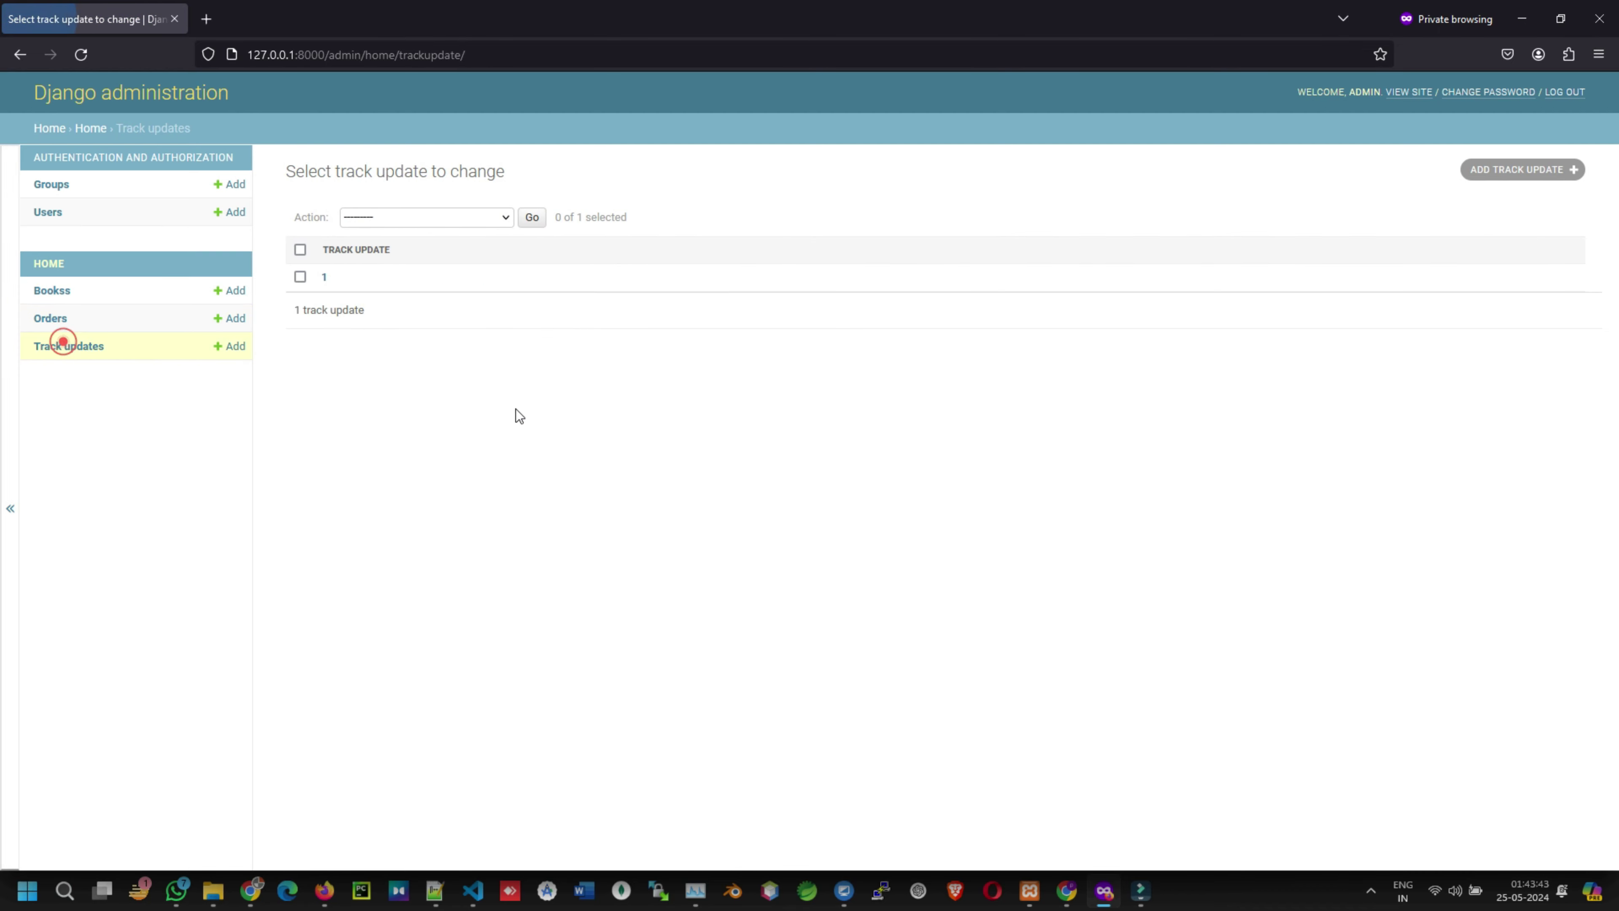
- Set Daysleft to 7 on track update 1 and save it
left_click(320, 279)
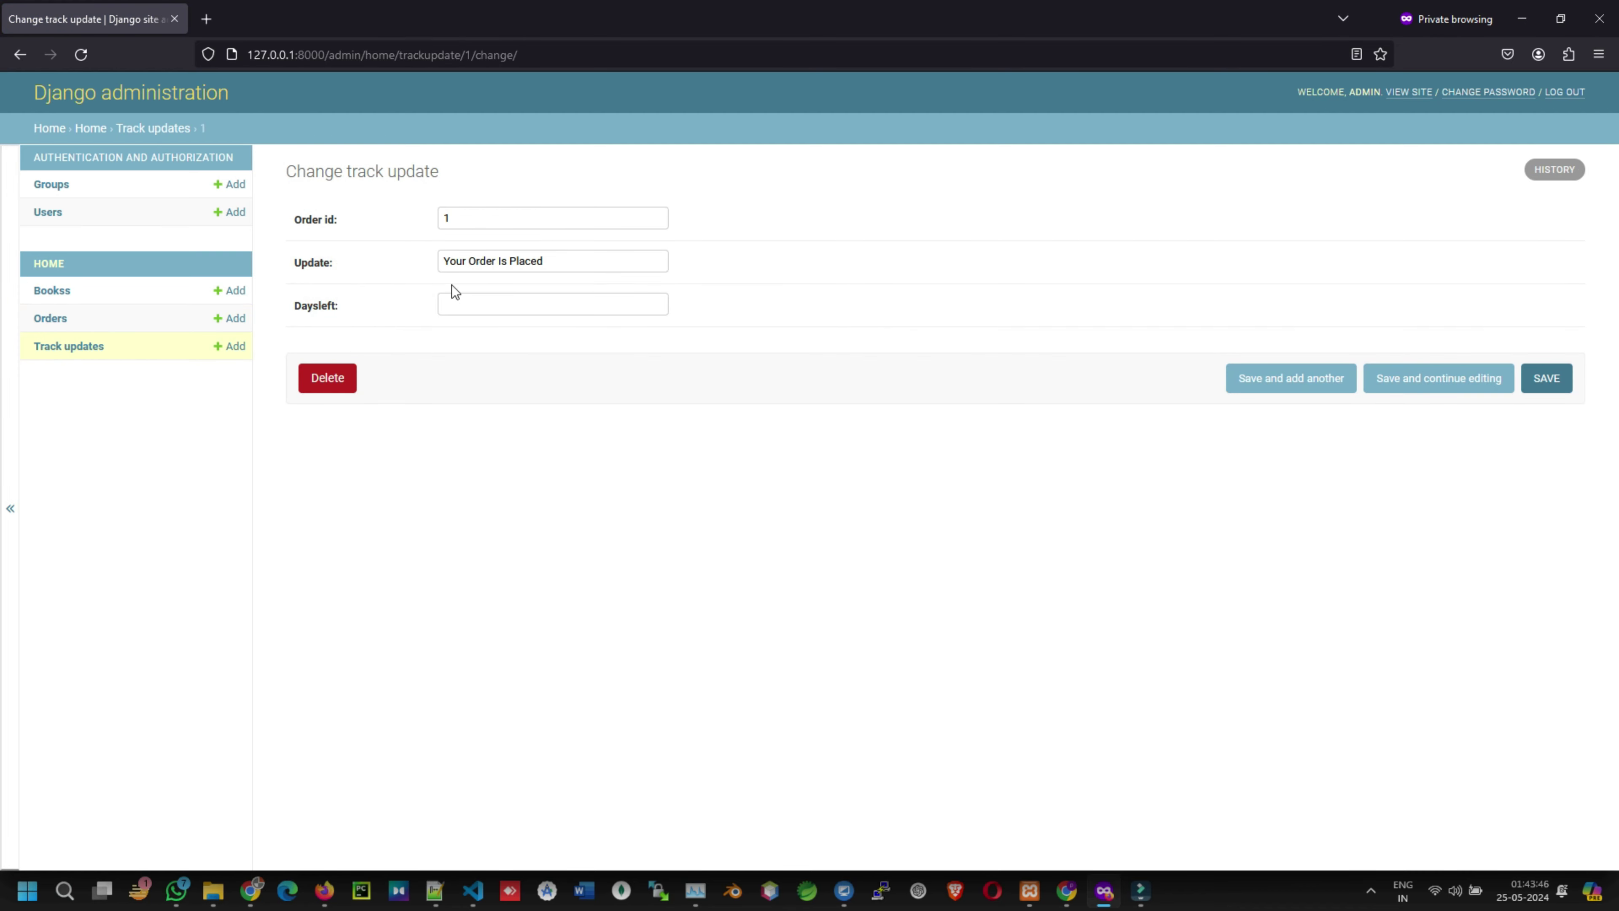
triple_click(585, 261)
left_click(489, 303)
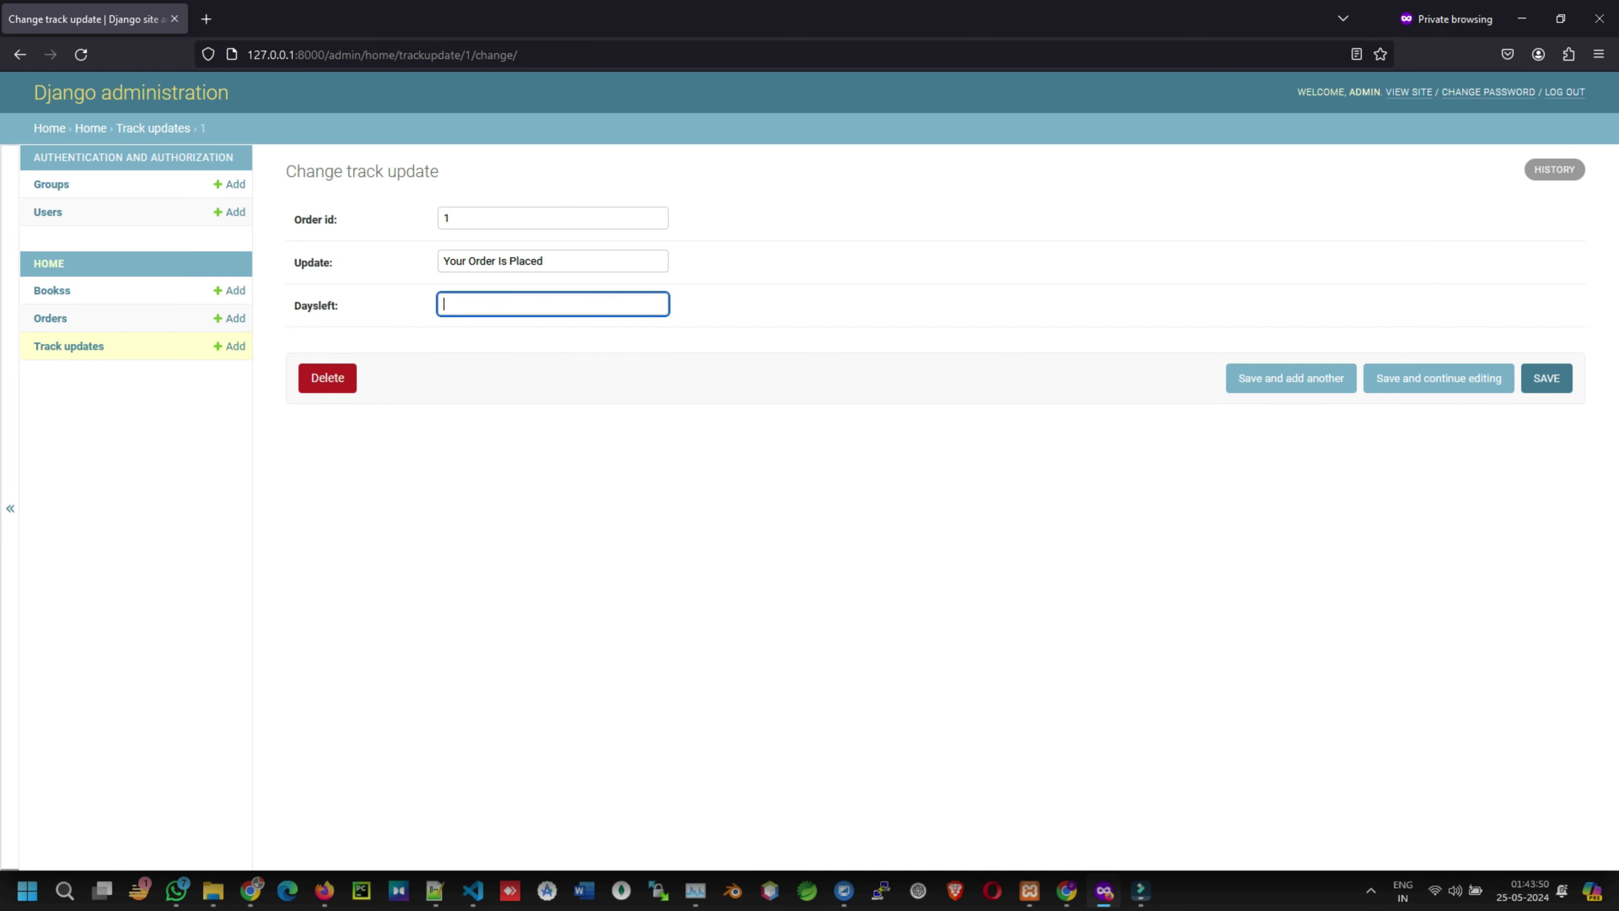
left_click(1543, 385)
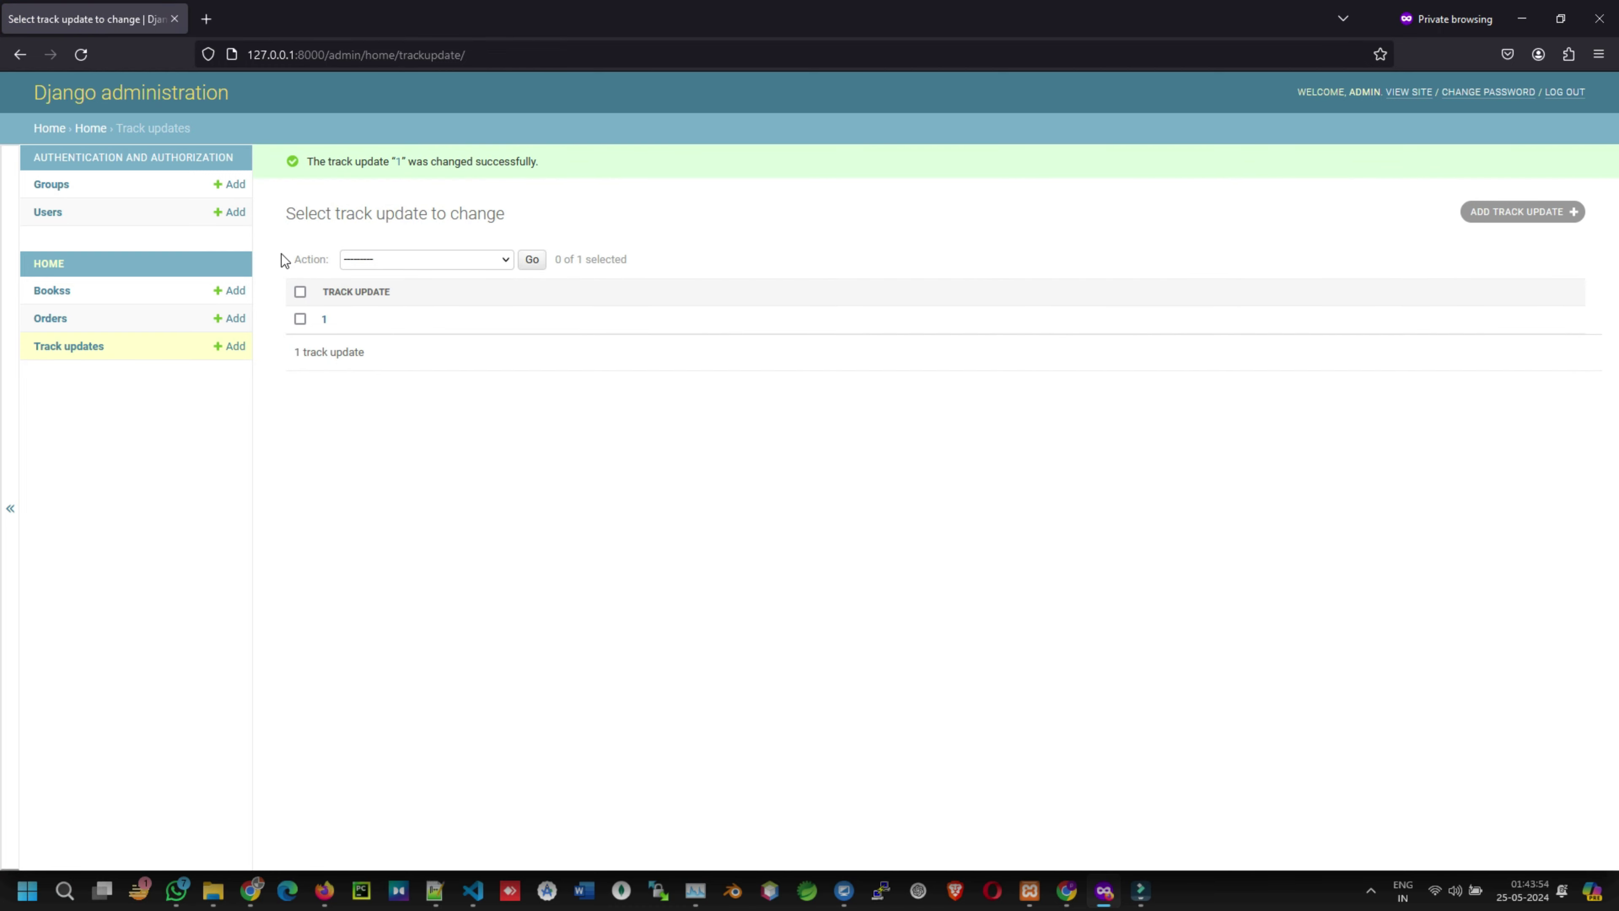
- Reopen track update 1 to confirm 7 days left, then log out of admin
triple_click(280, 213)
left_click(337, 321)
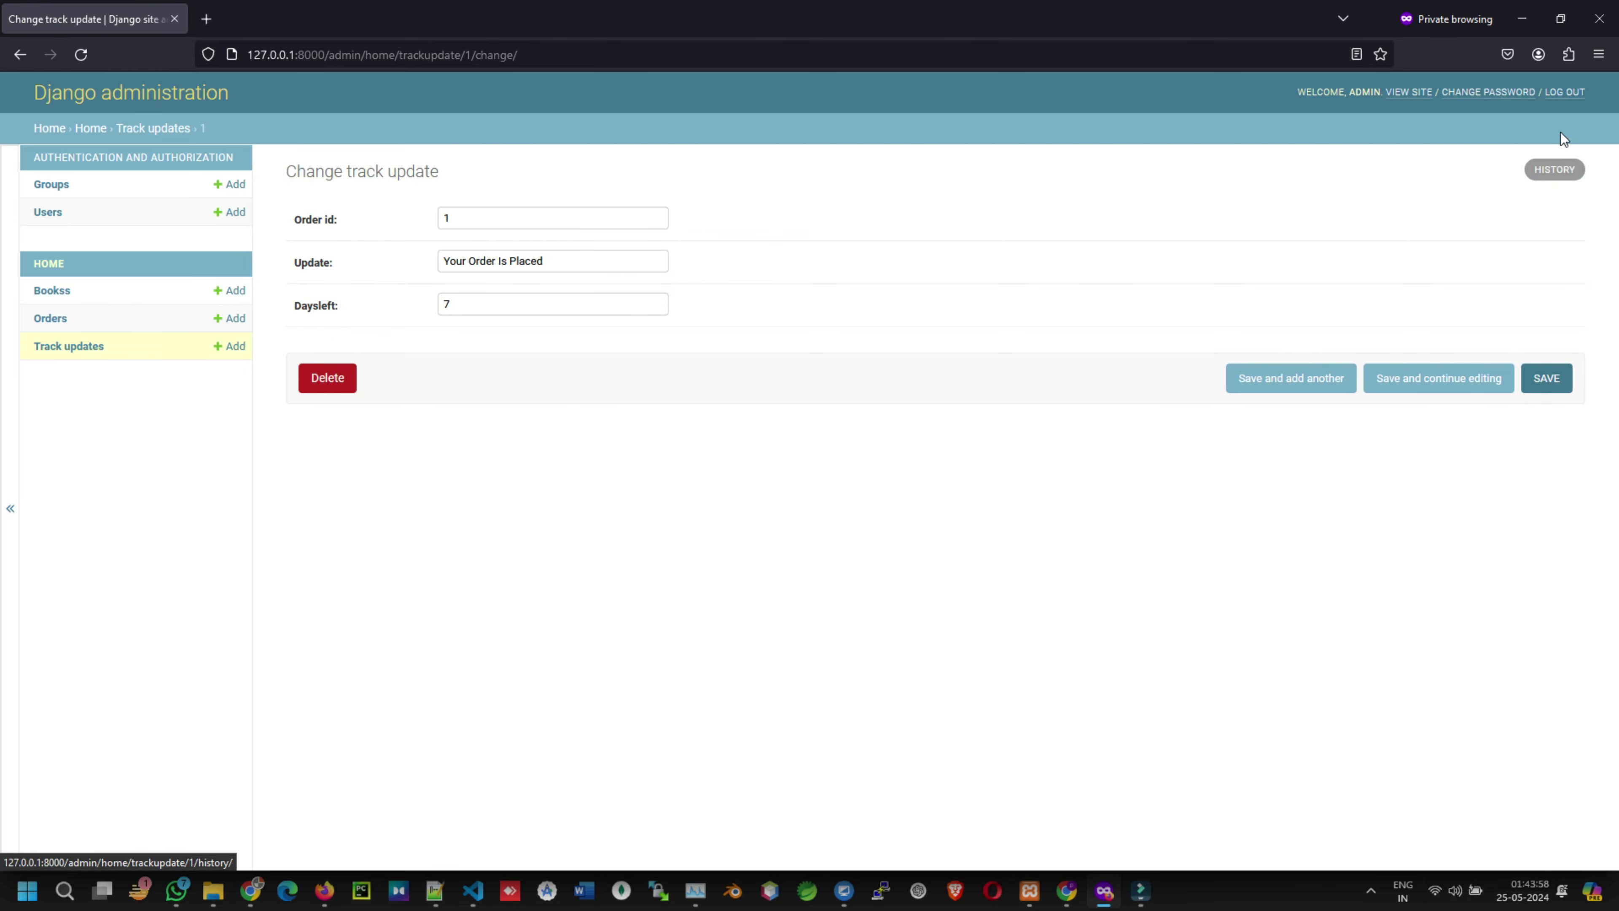
left_click(1572, 92)
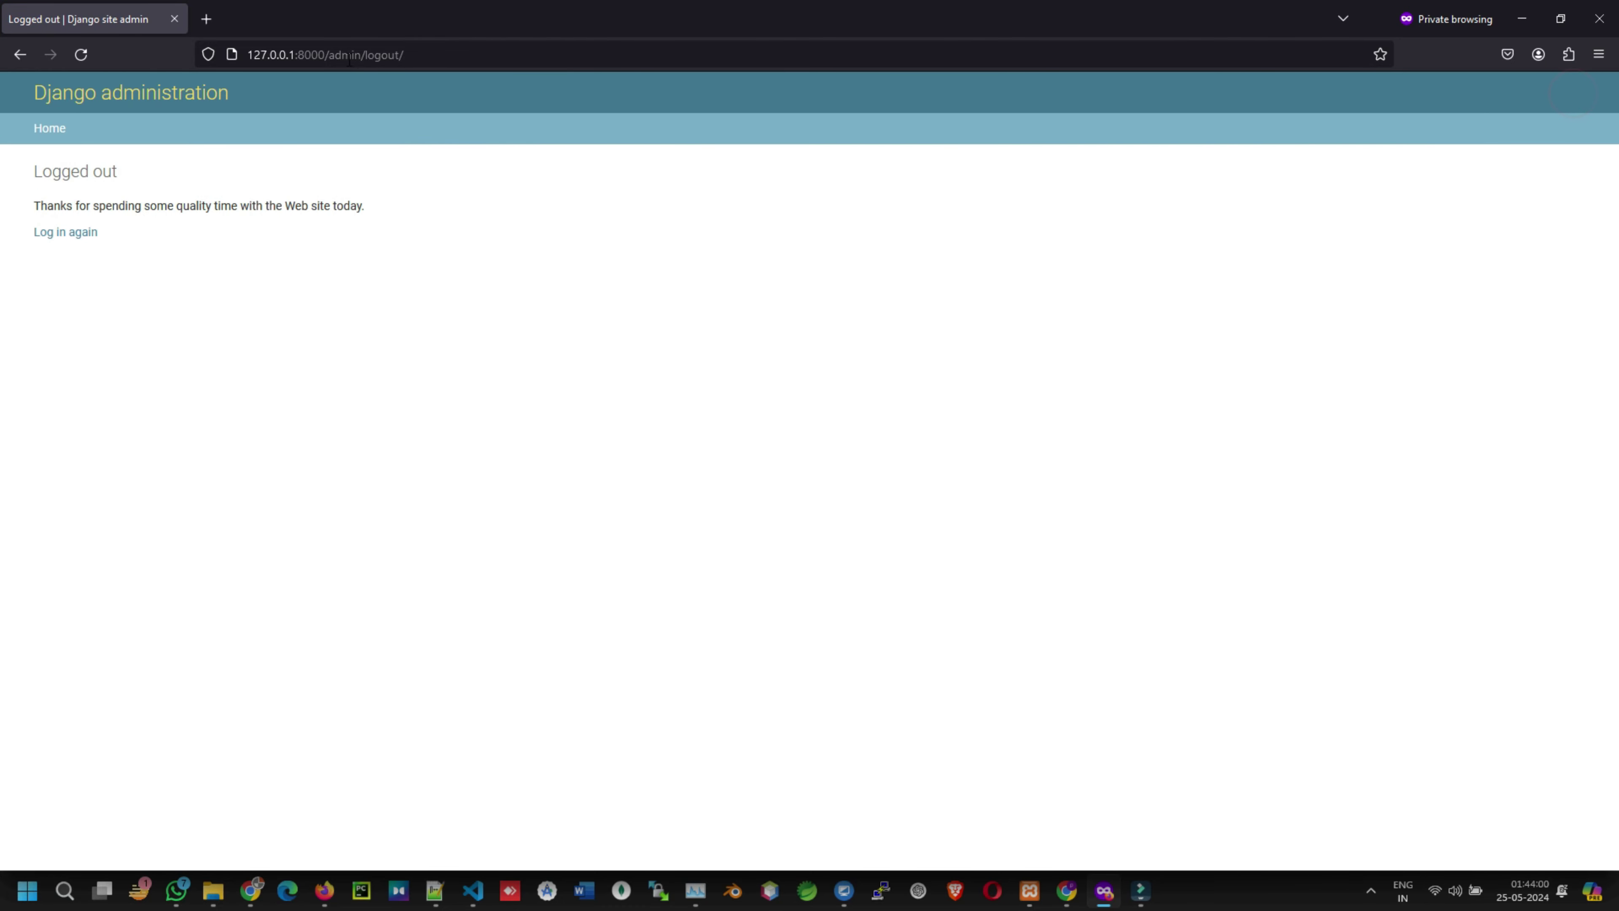
- Load the storefront at 127.0.0.1:8000 and dismiss the login form after starting a username
left_click_drag(330, 54, 529, 47)
key("BackSpace")
key("Return")
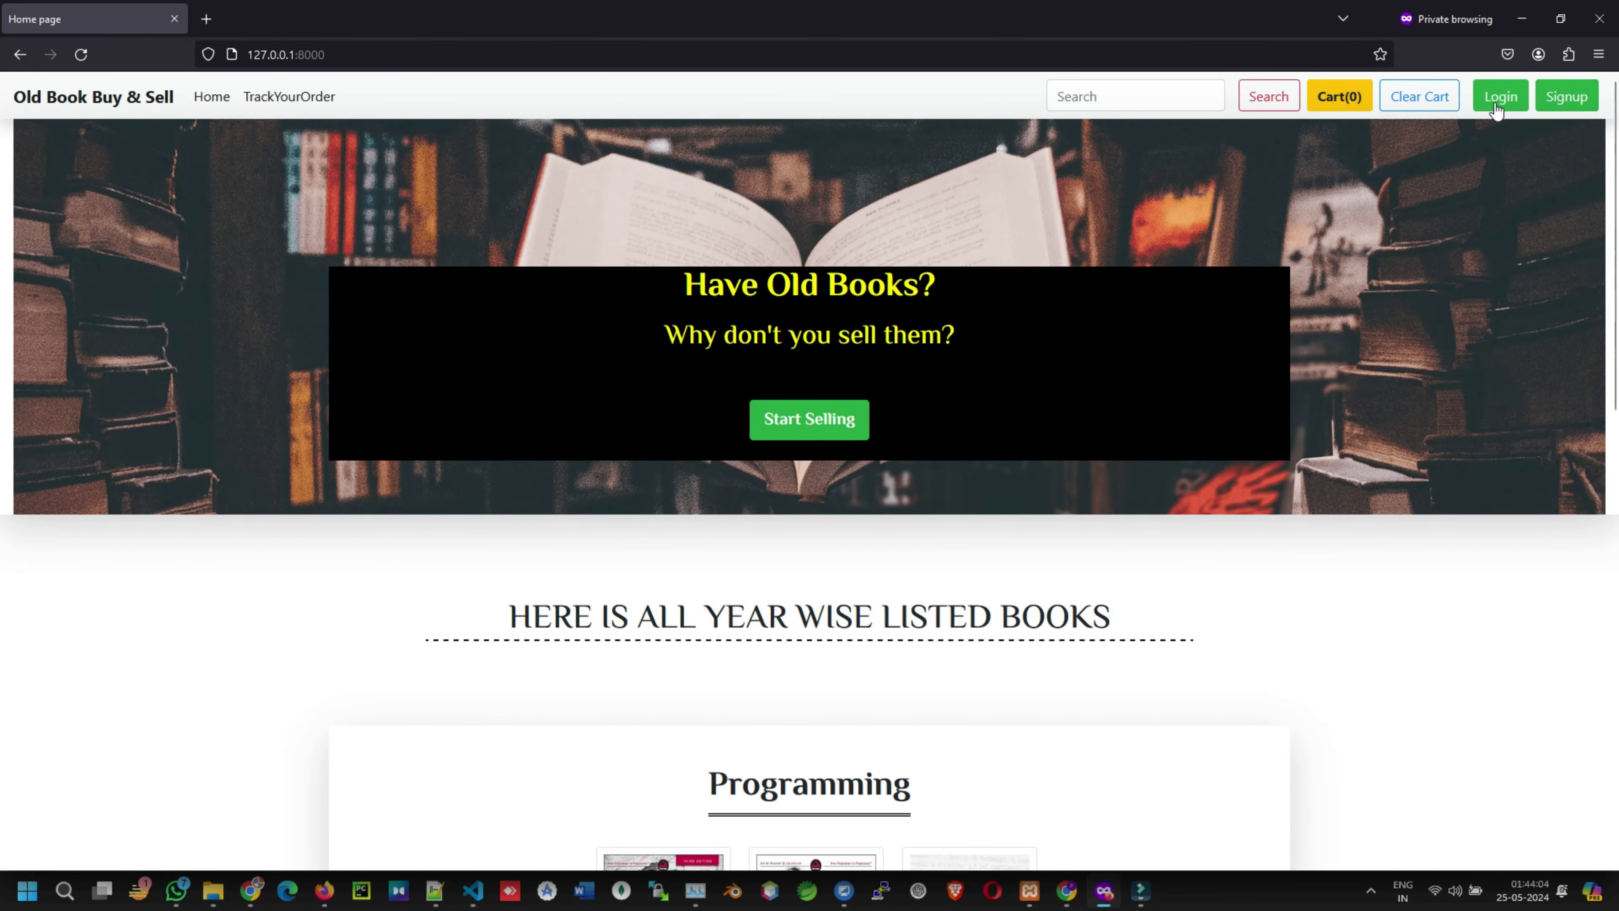
left_click(1501, 96)
left_click(663, 229)
type("yug")
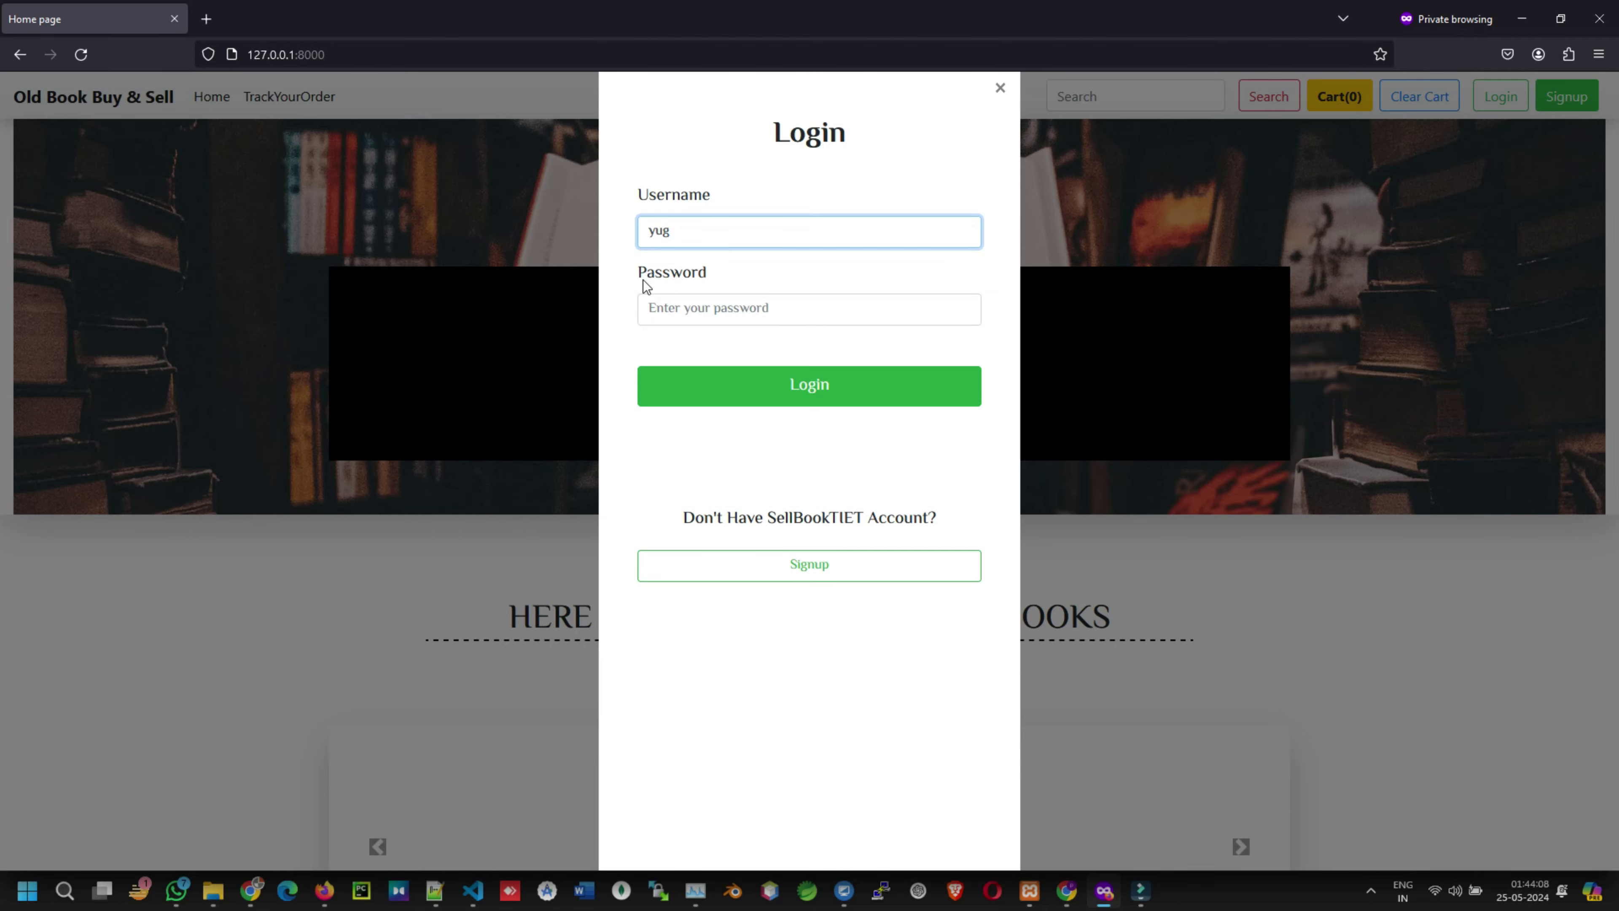
left_click(997, 89)
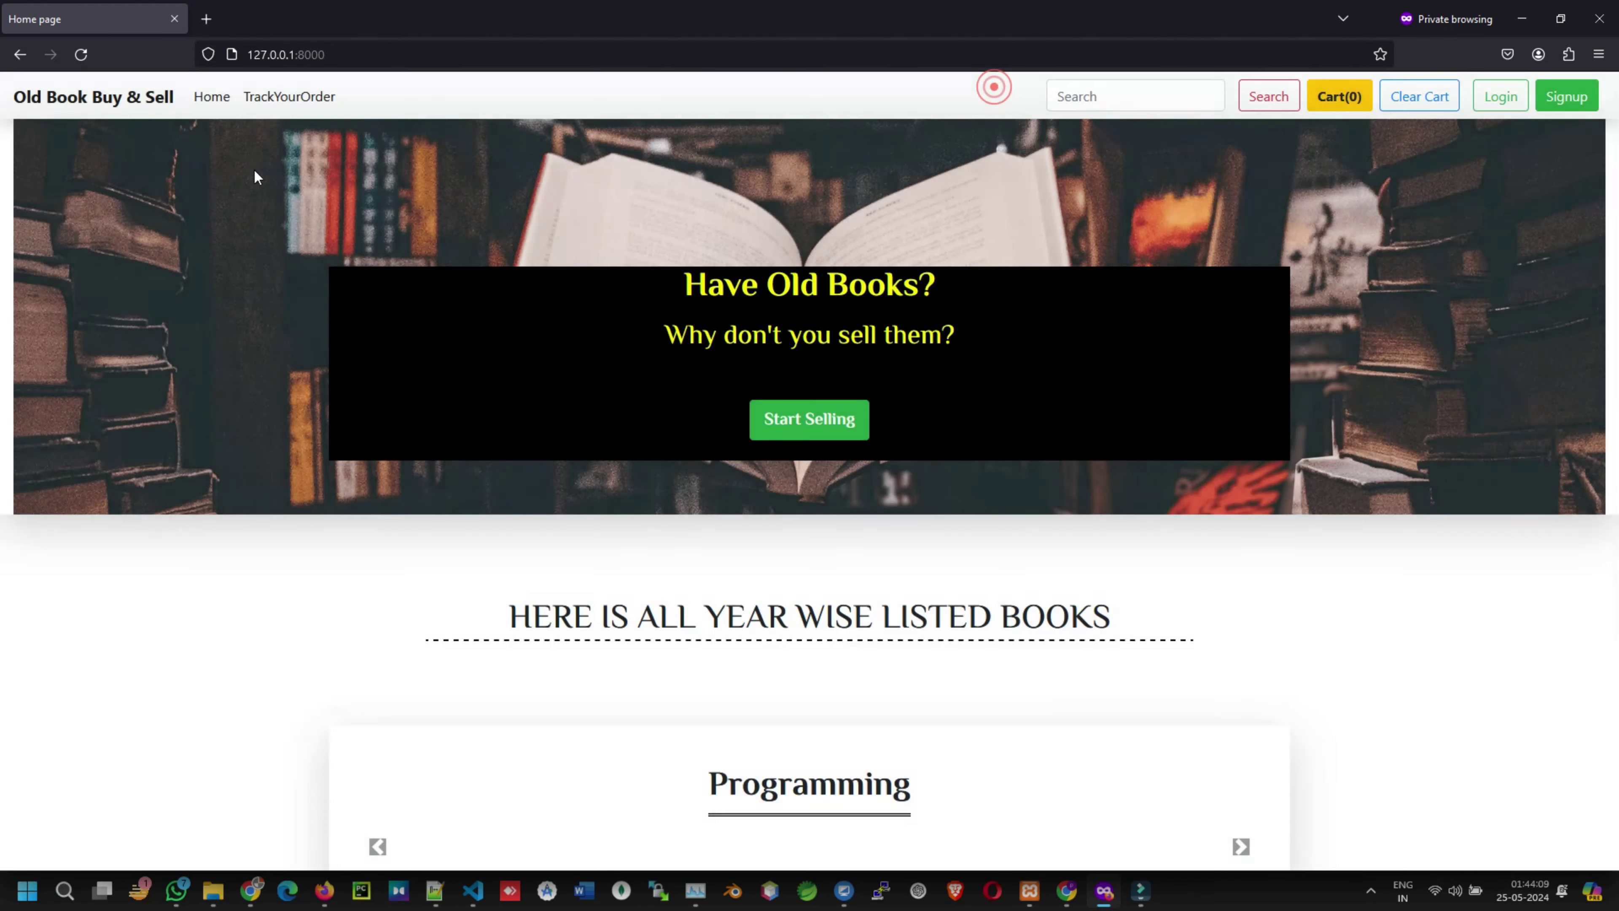
- Track order 1, confirming 'Your Order Is Placed' with 7 days left, then return home
left_click(281, 98)
left_click(385, 398)
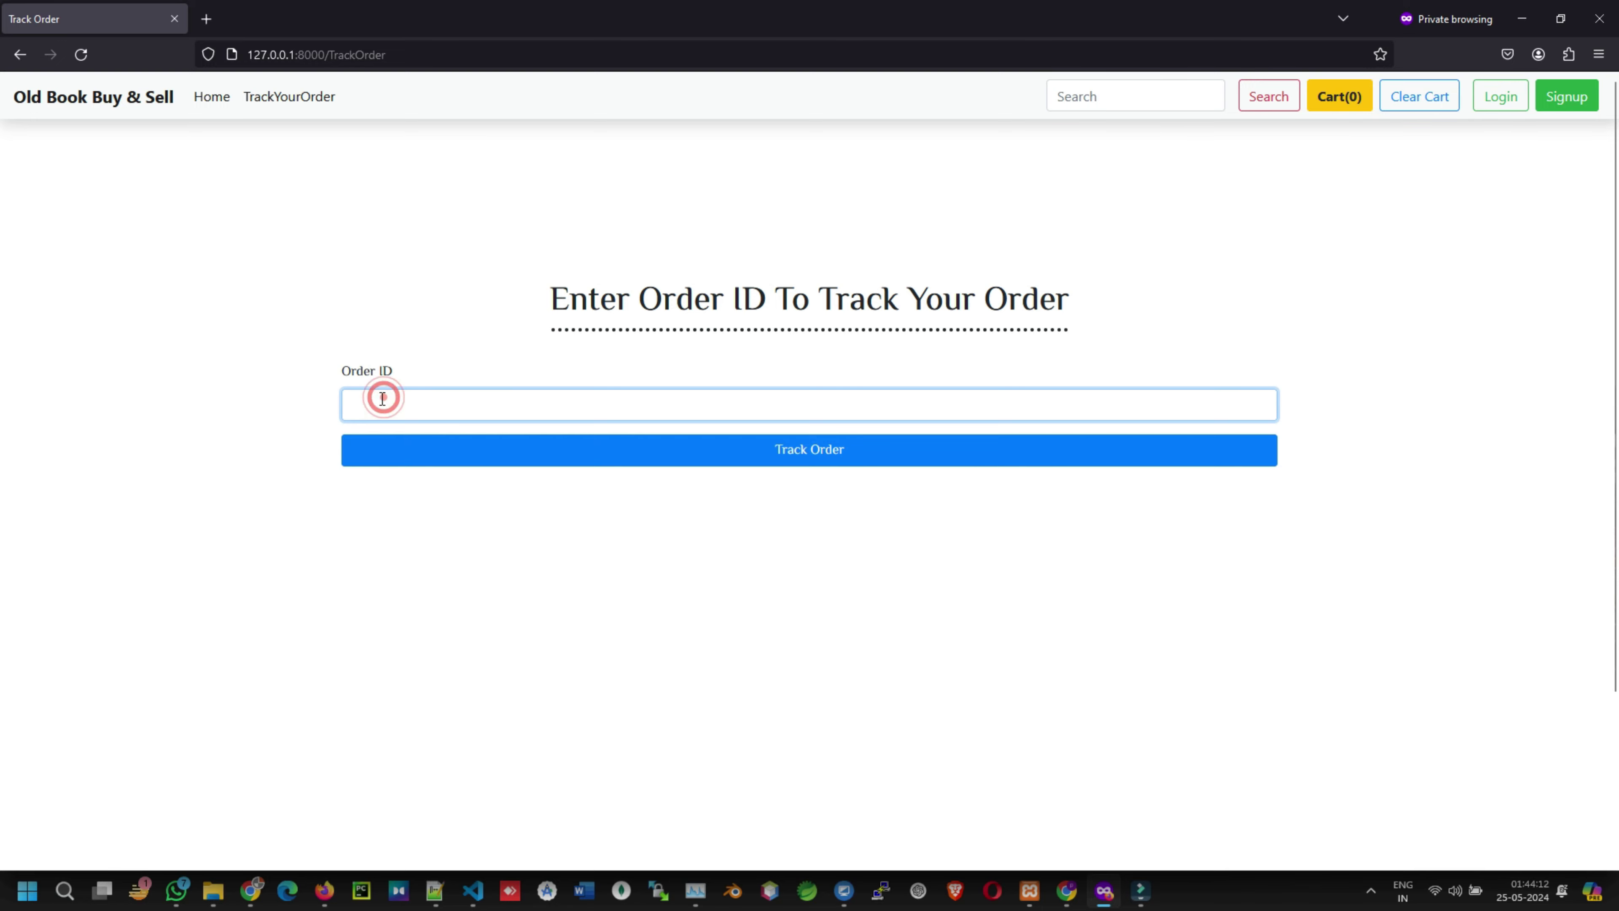
type("1")
left_click(786, 446)
left_click_drag(363, 244, 617, 244)
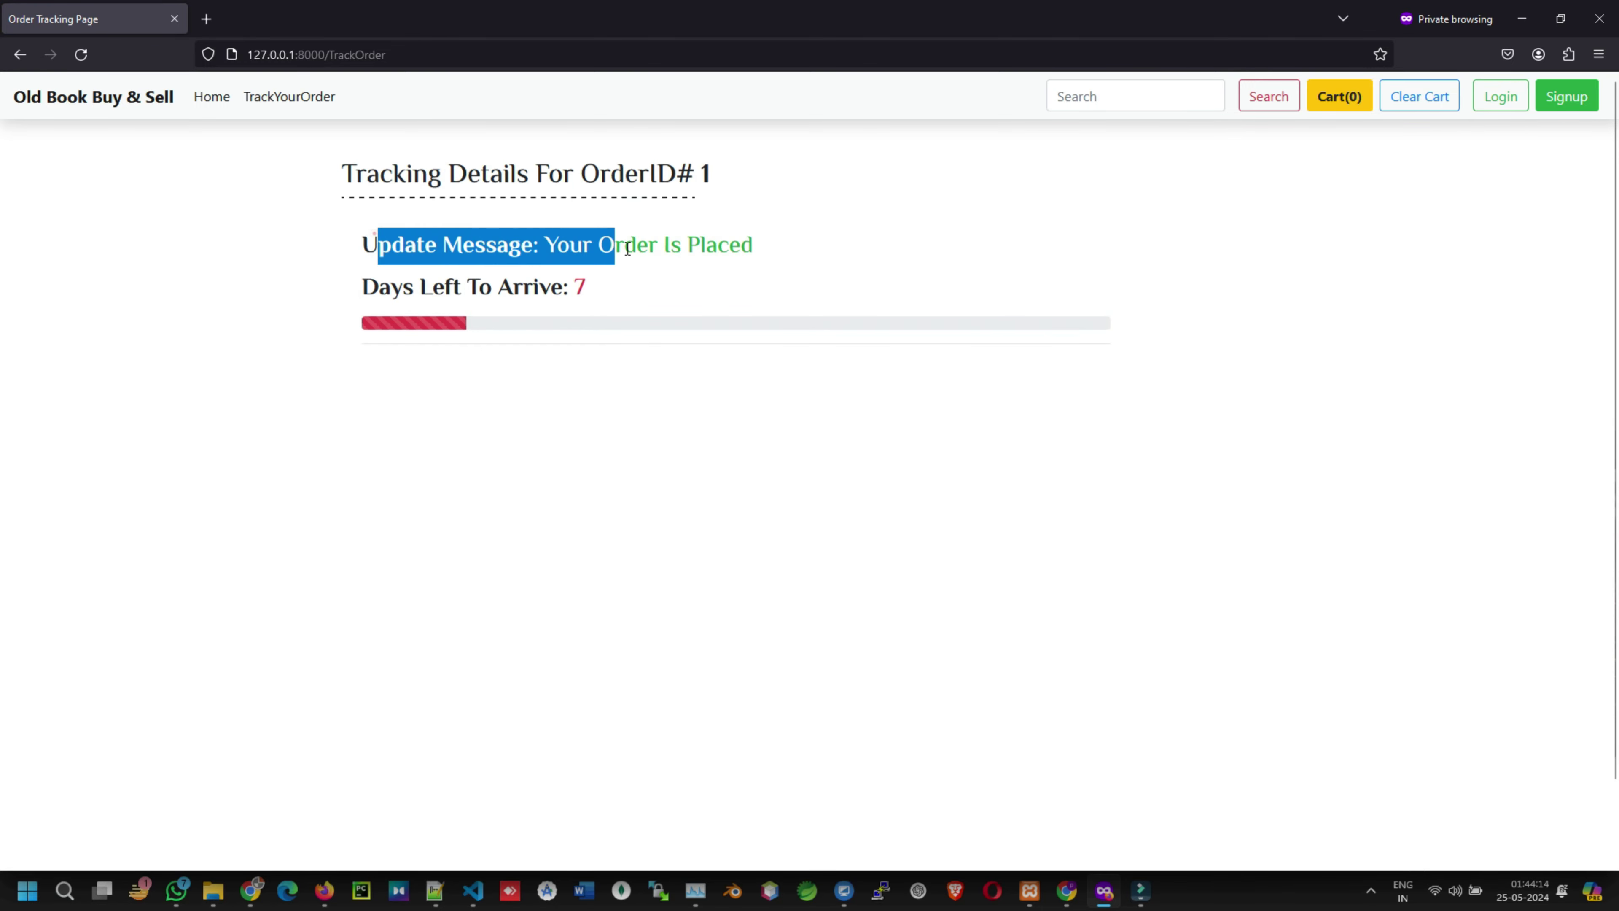
left_click(678, 322)
left_click_drag(362, 287, 587, 287)
left_click(681, 290)
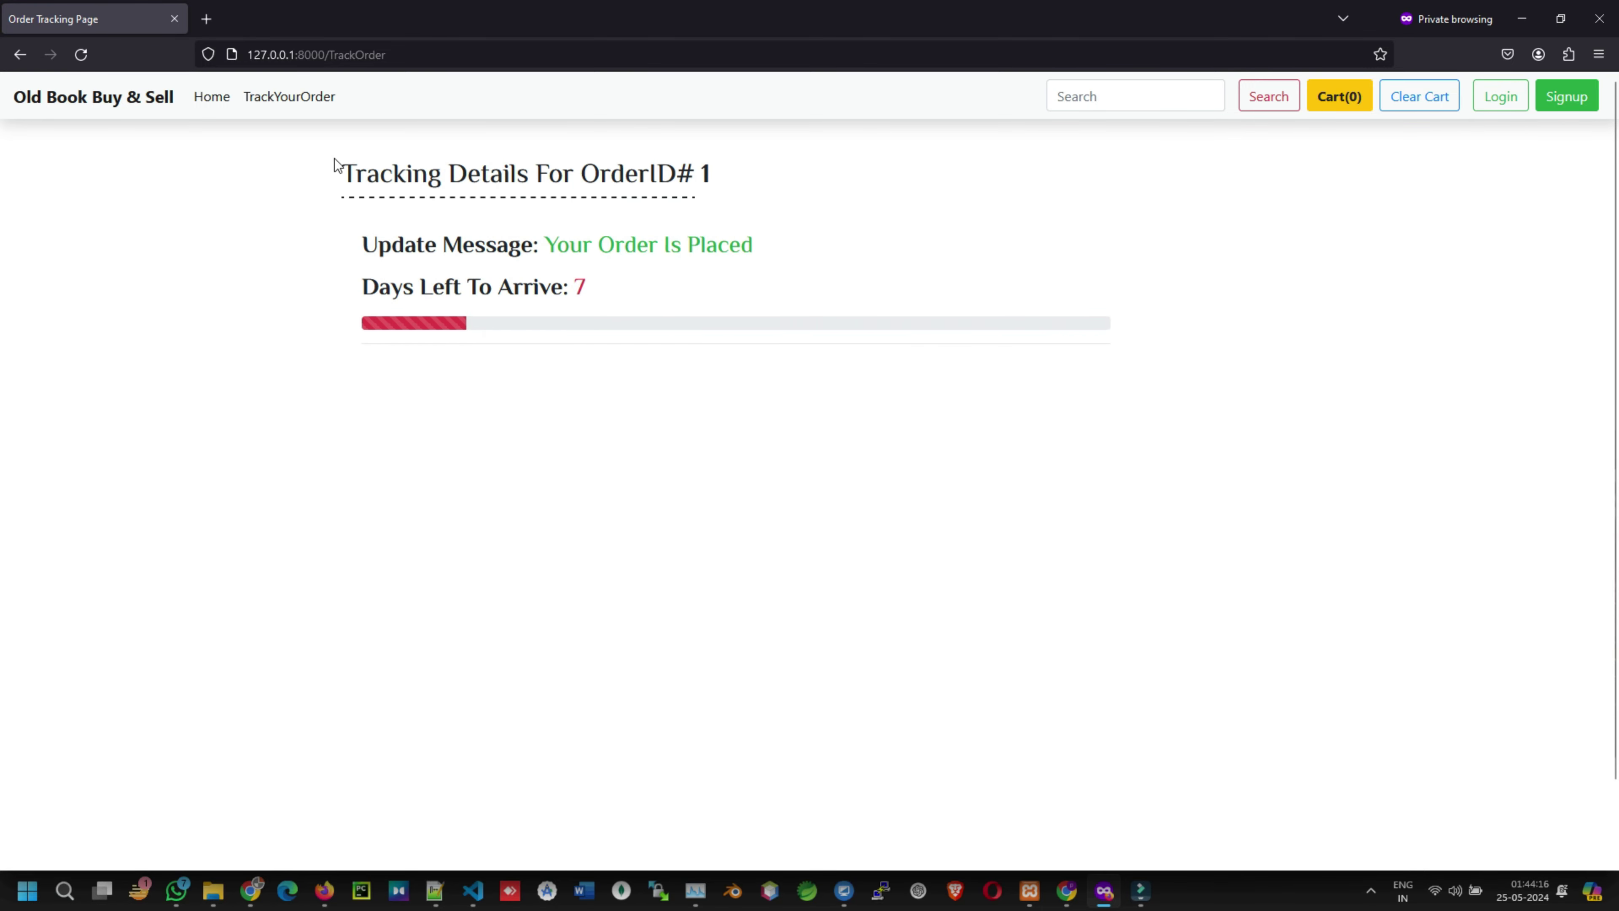
left_click(726, 319)
left_click(120, 97)
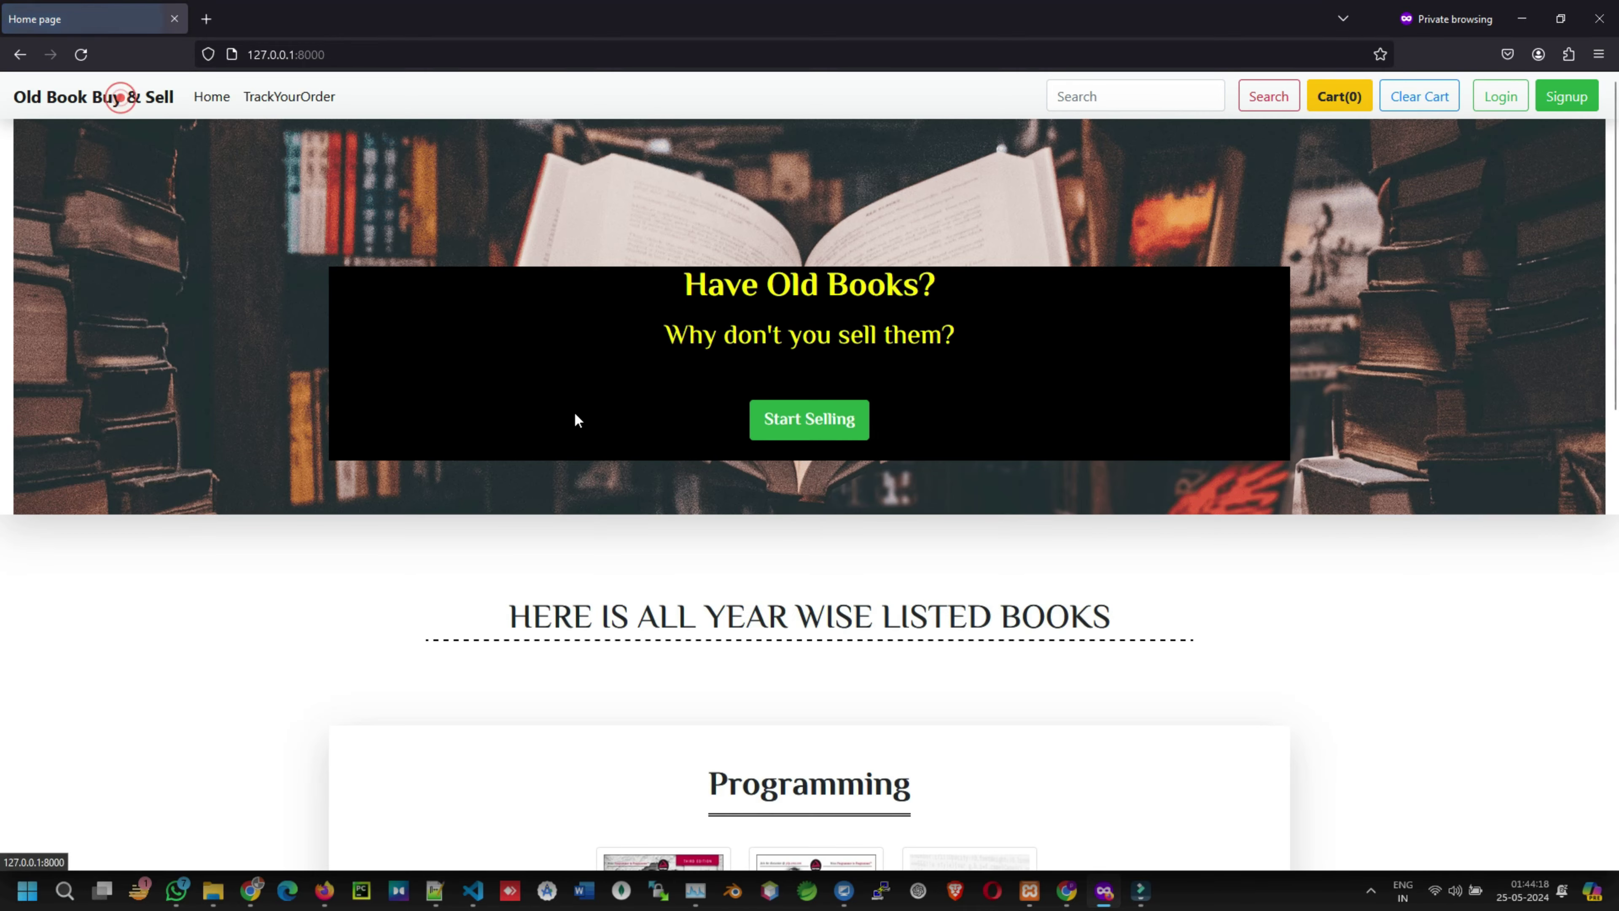
scroll(574, 420, "down", 10)
scroll(736, 446, "up", 4)
scroll(755, 448, "down", 4)
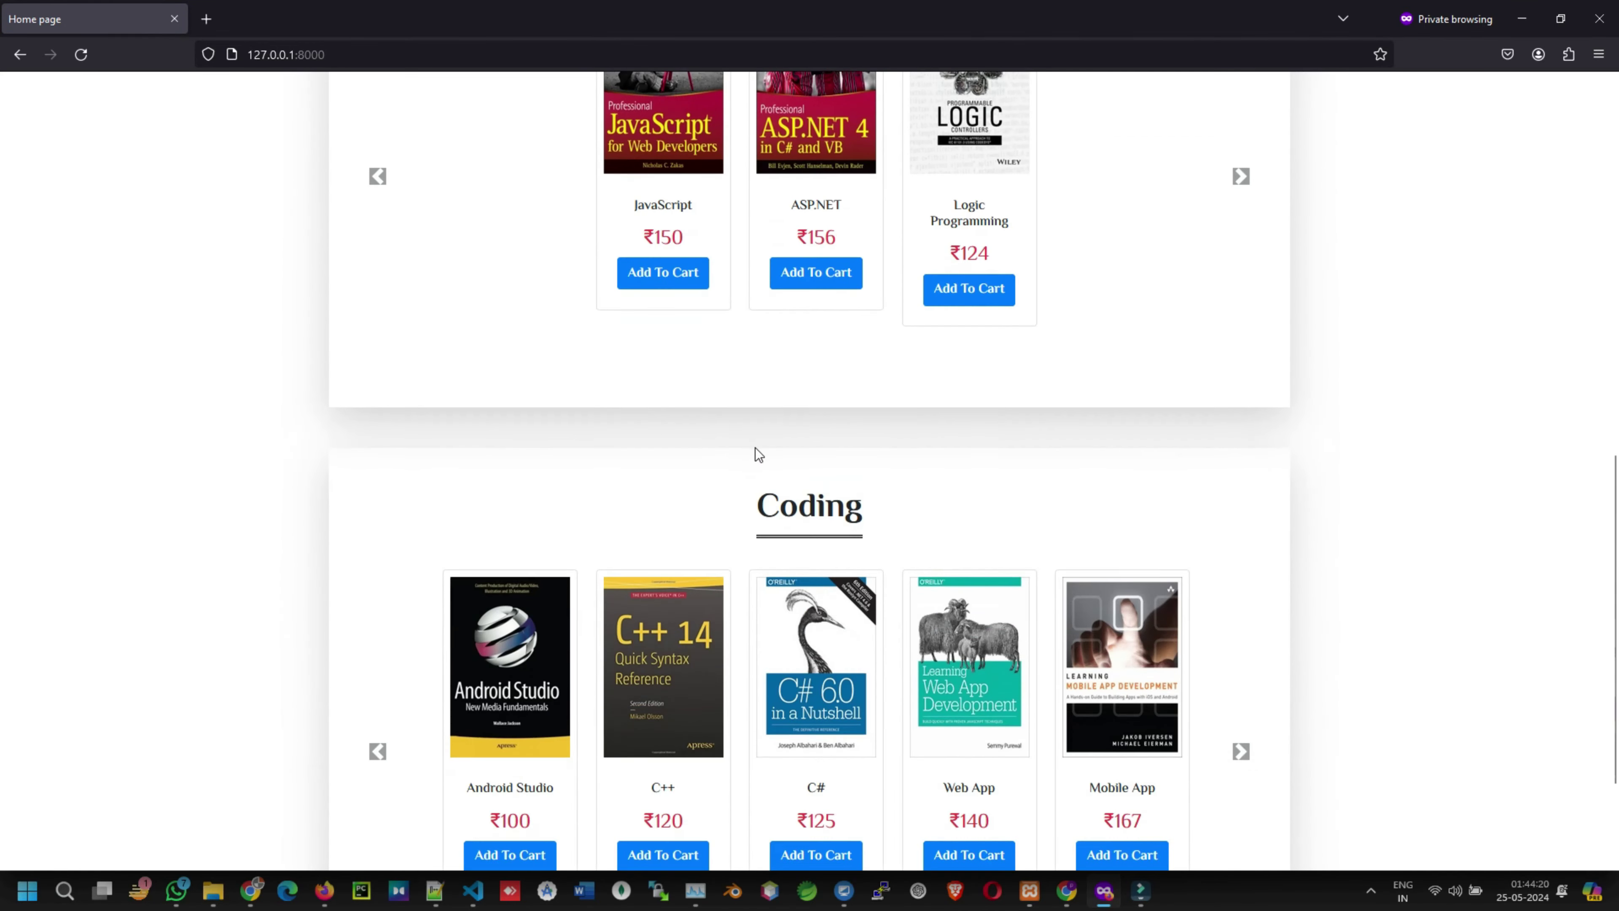
scroll(755, 449, "down", 3)
scroll(842, 468, "up", 15)
scroll(892, 504, "down", 5)
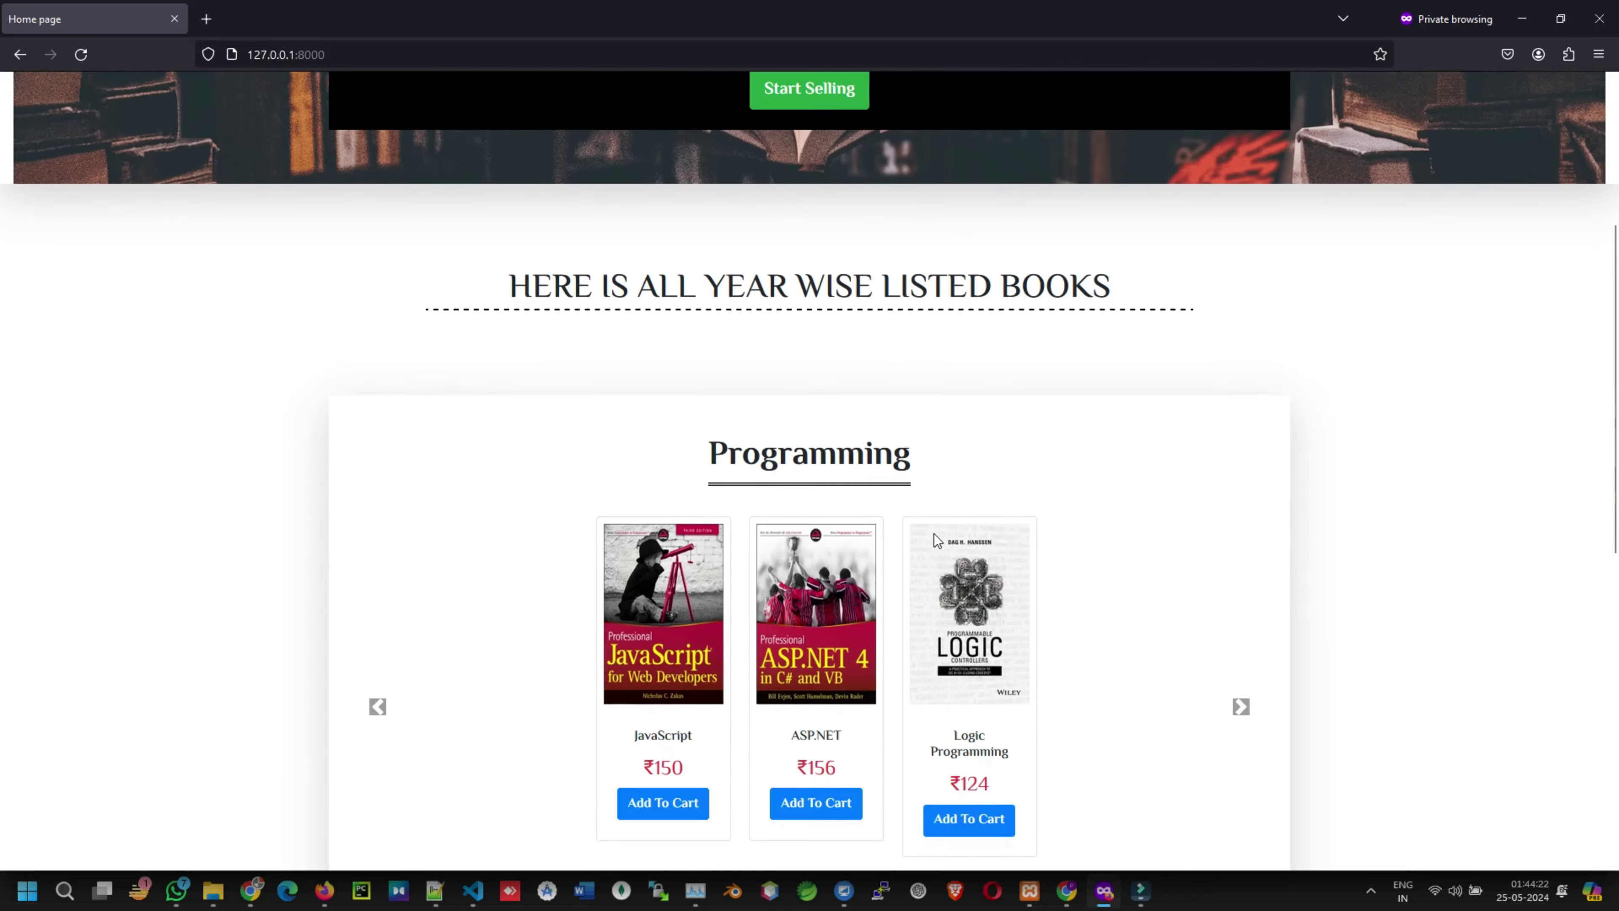
scroll(933, 536, "down", 5)
scroll(933, 538, "up", 8)
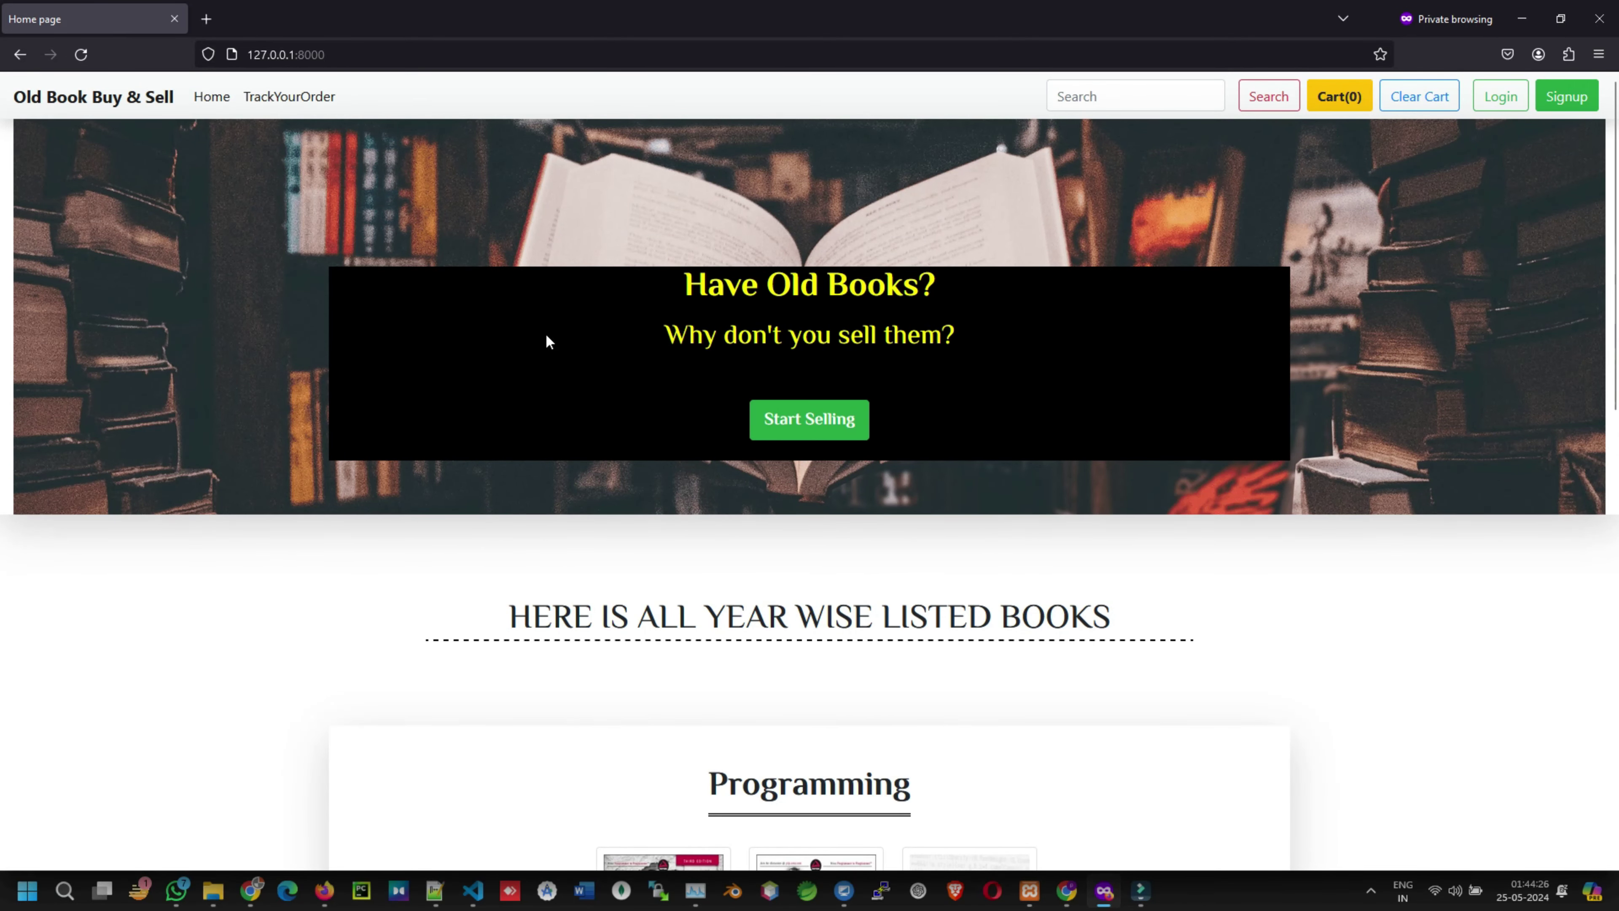
scroll(554, 338, "down", 10)
scroll(571, 352, "up", 10)
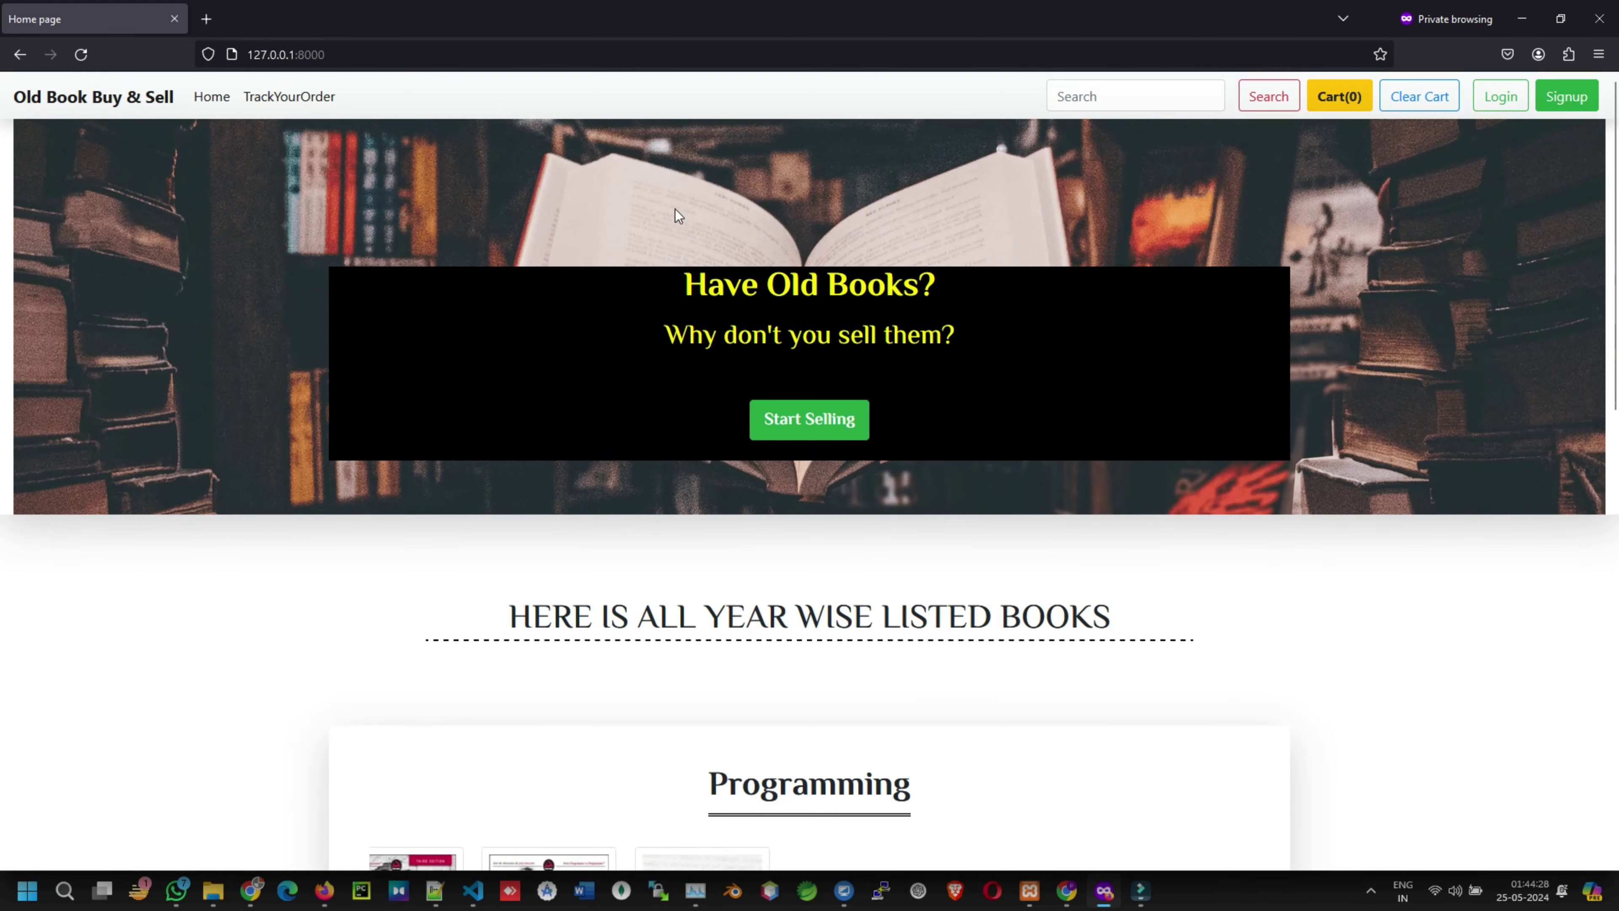
scroll(769, 362, "down", 3)
scroll(769, 361, "up", 3)
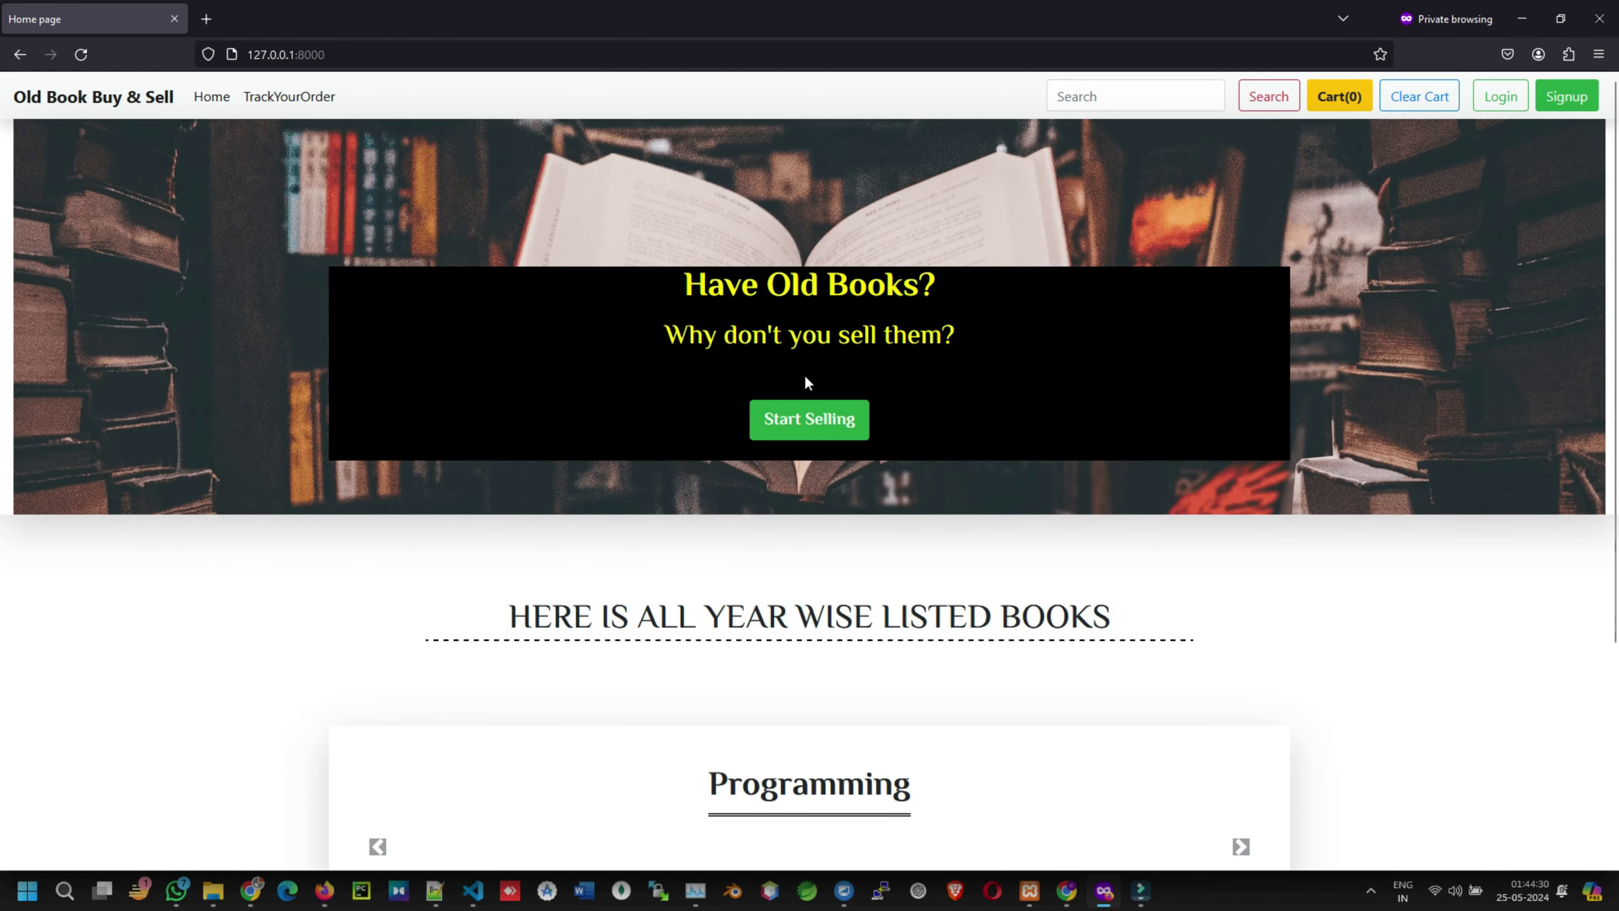